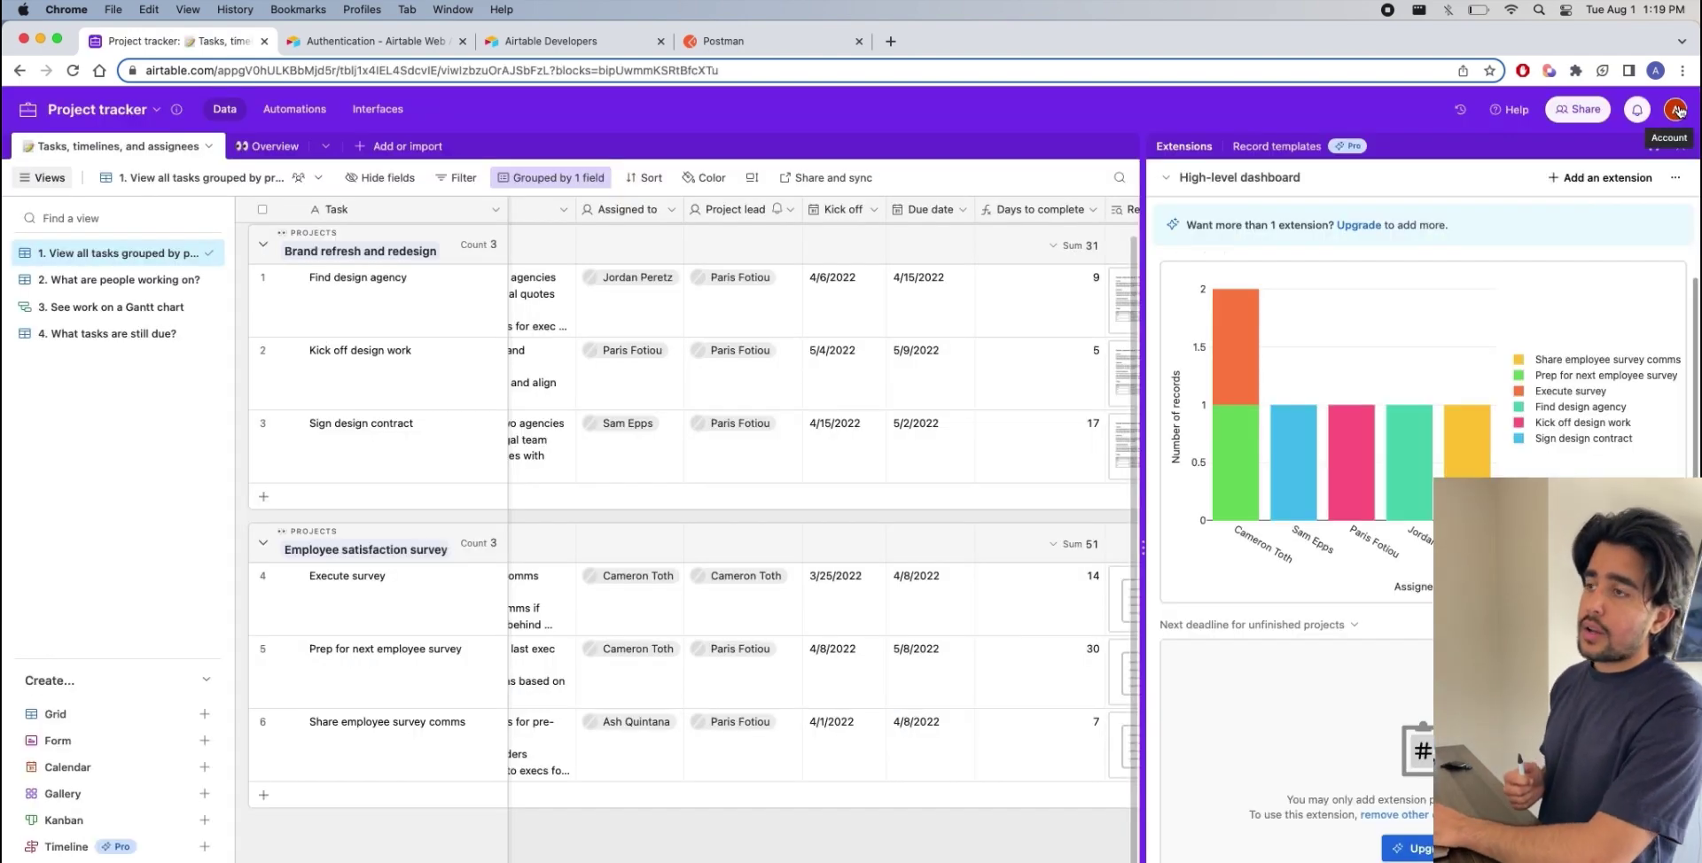
# Open the Developer hub from the account avatar menu to reach the Personal access tokens page
pyautogui.click(1676, 110)
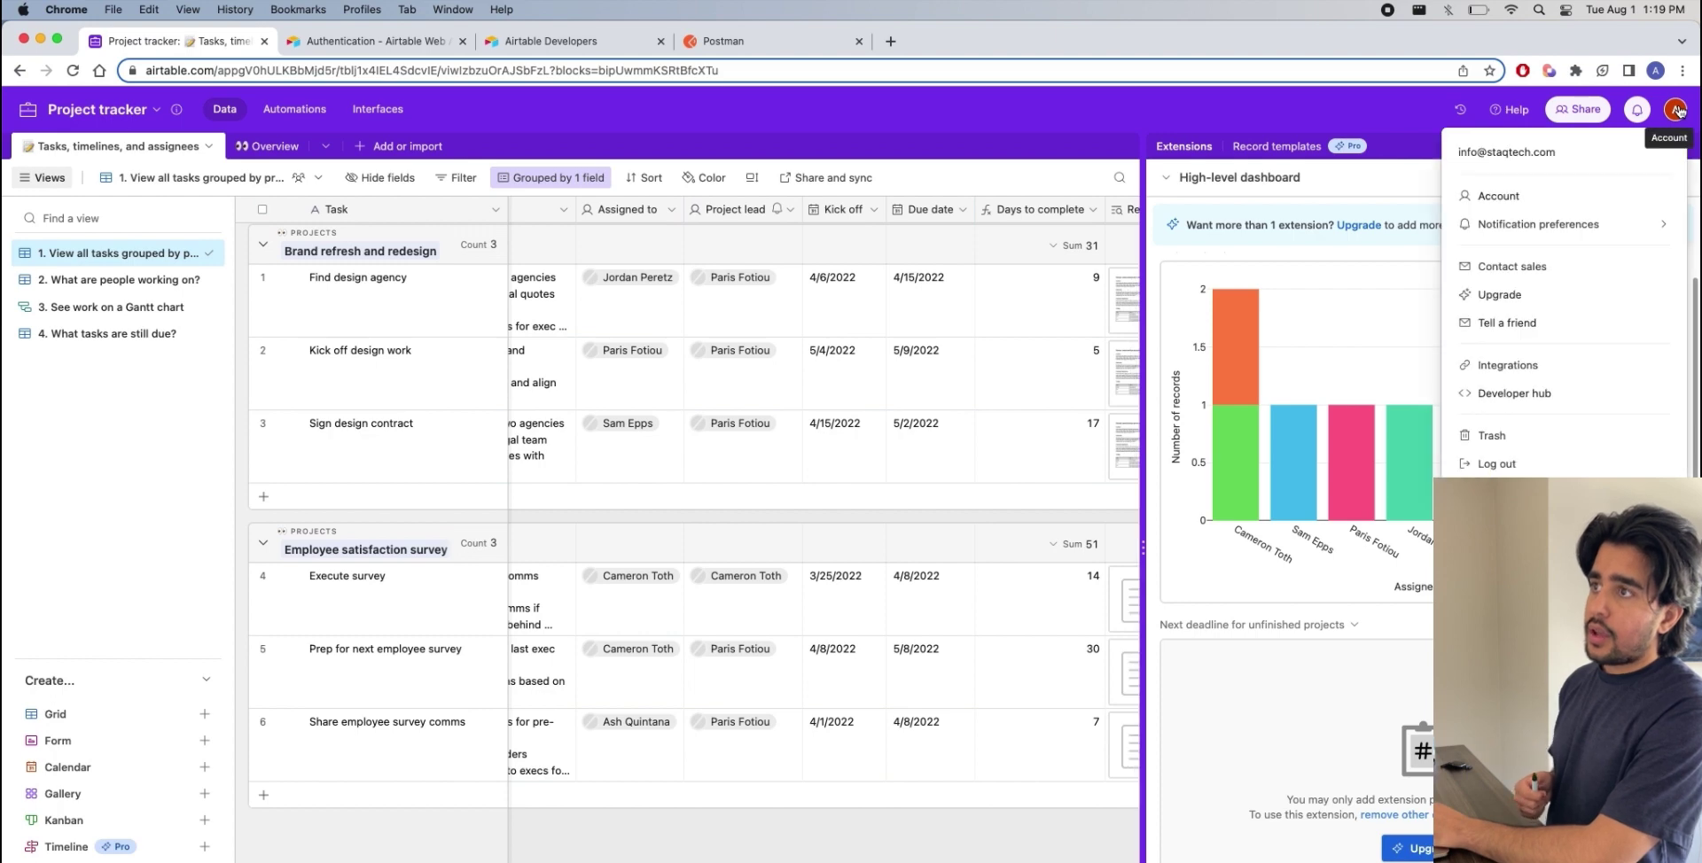
pyautogui.click(1586, 388)
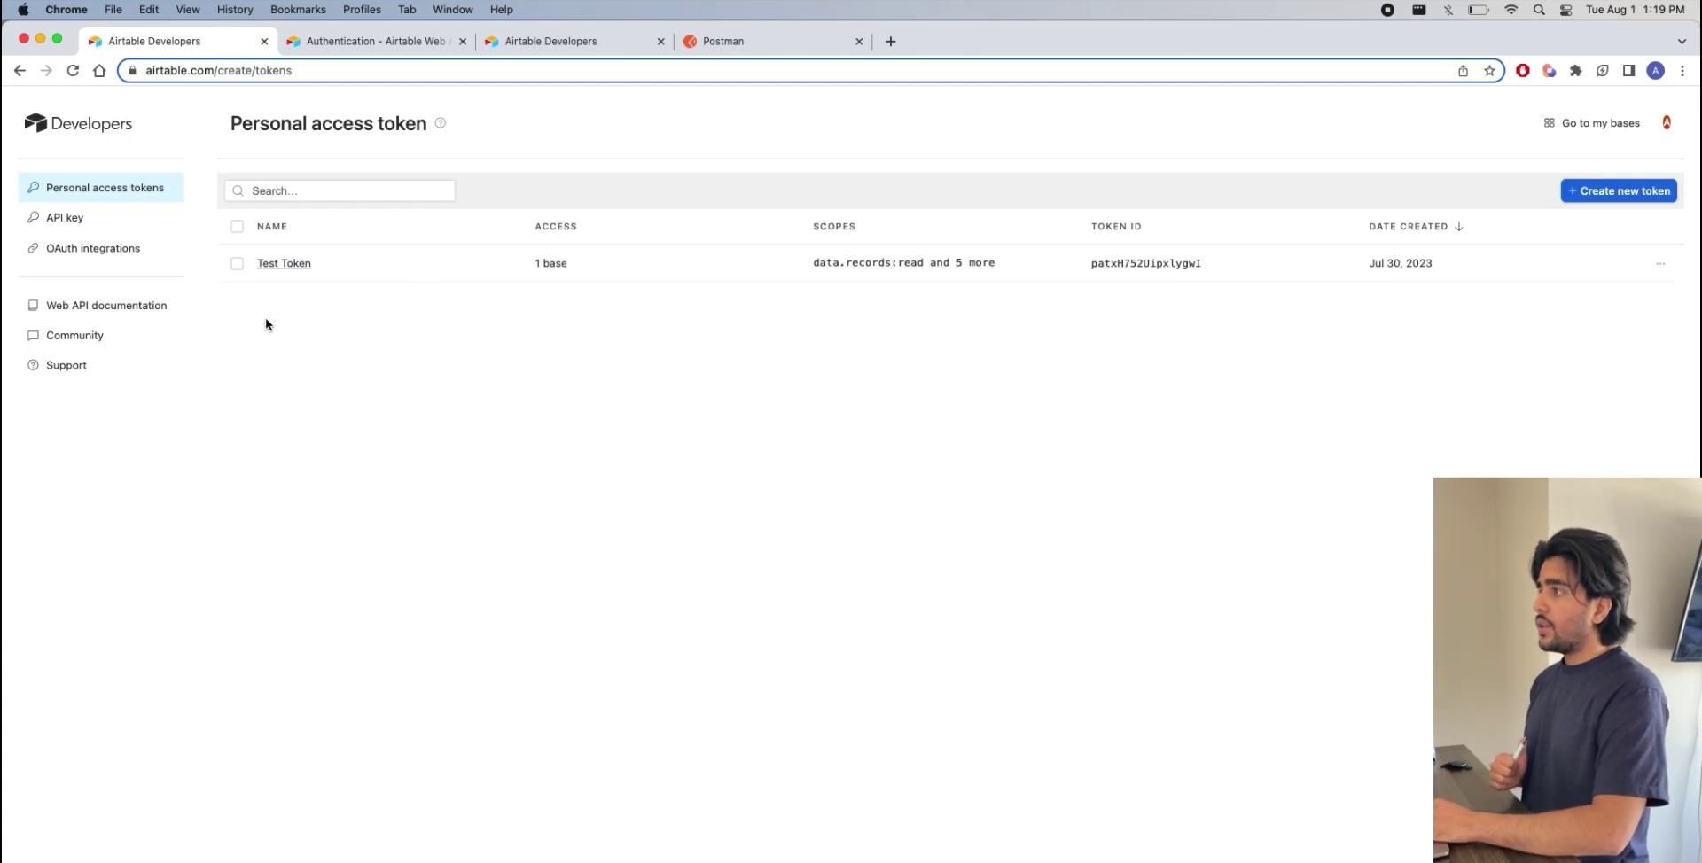
# Read through the Web API Authentication guide on bearer-token headers and personal access tokens
pyautogui.click(160, 308)
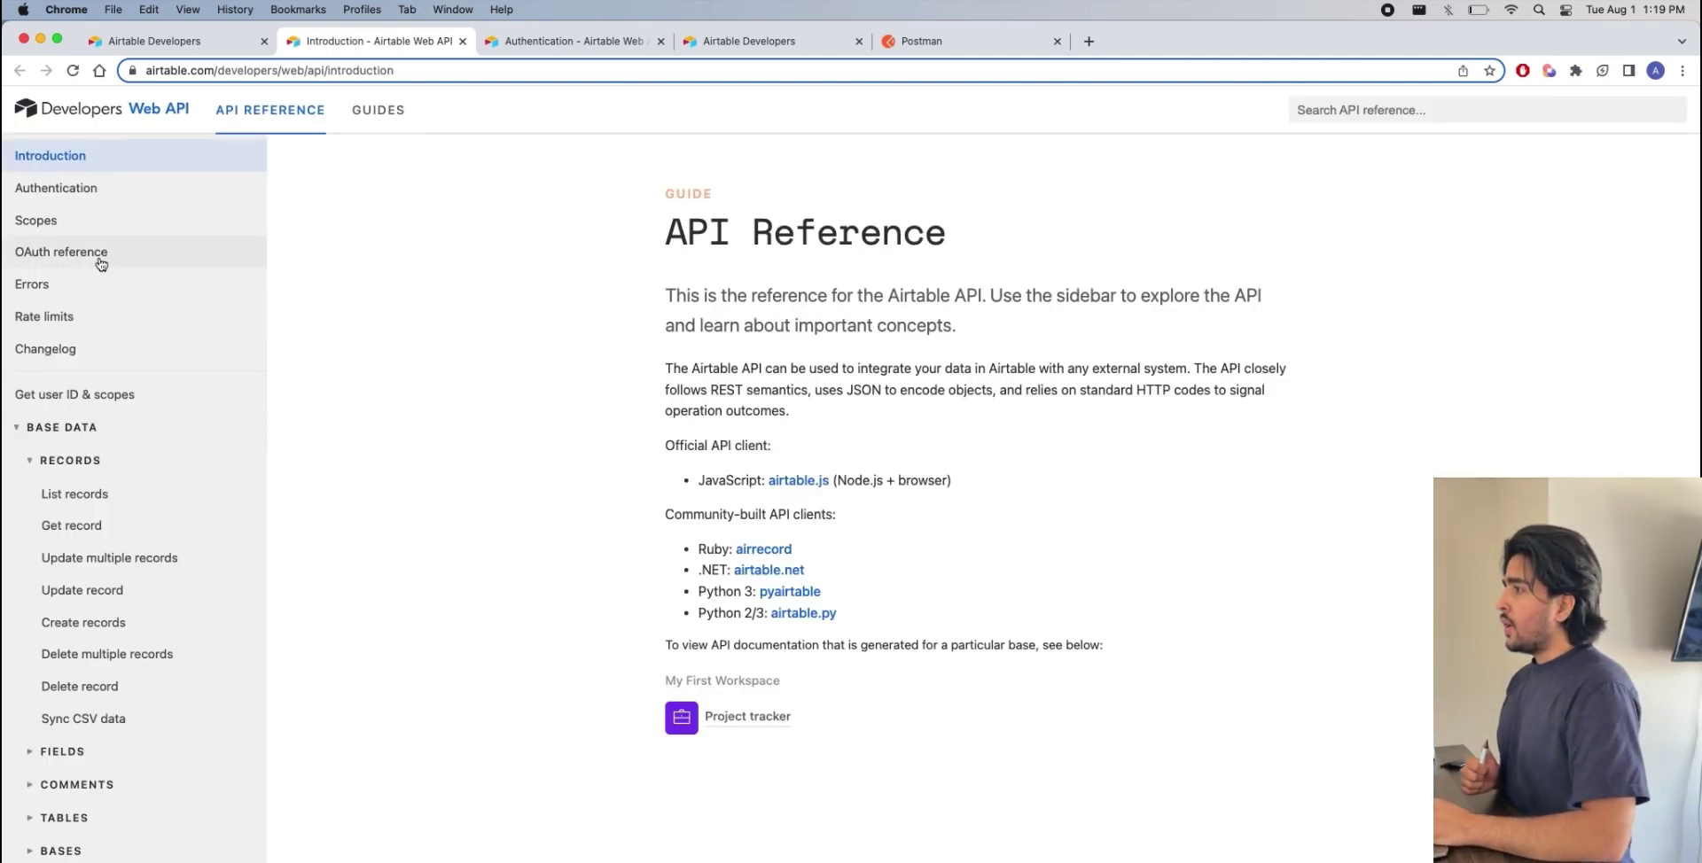
pyautogui.click(110, 194)
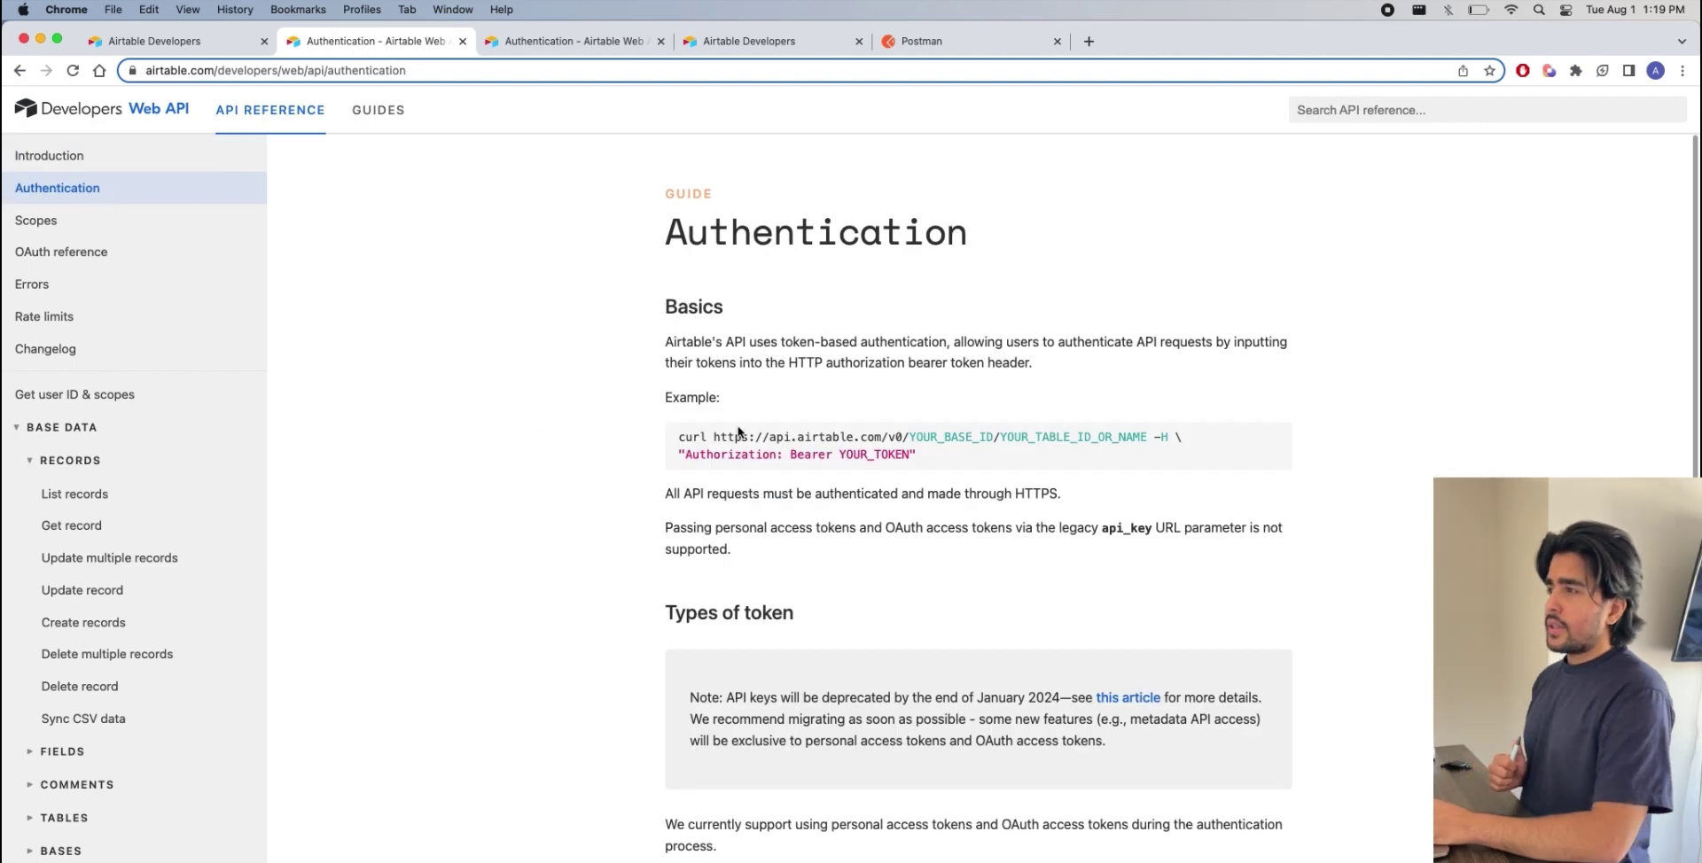
pyautogui.scroll(-2, 738, 432)
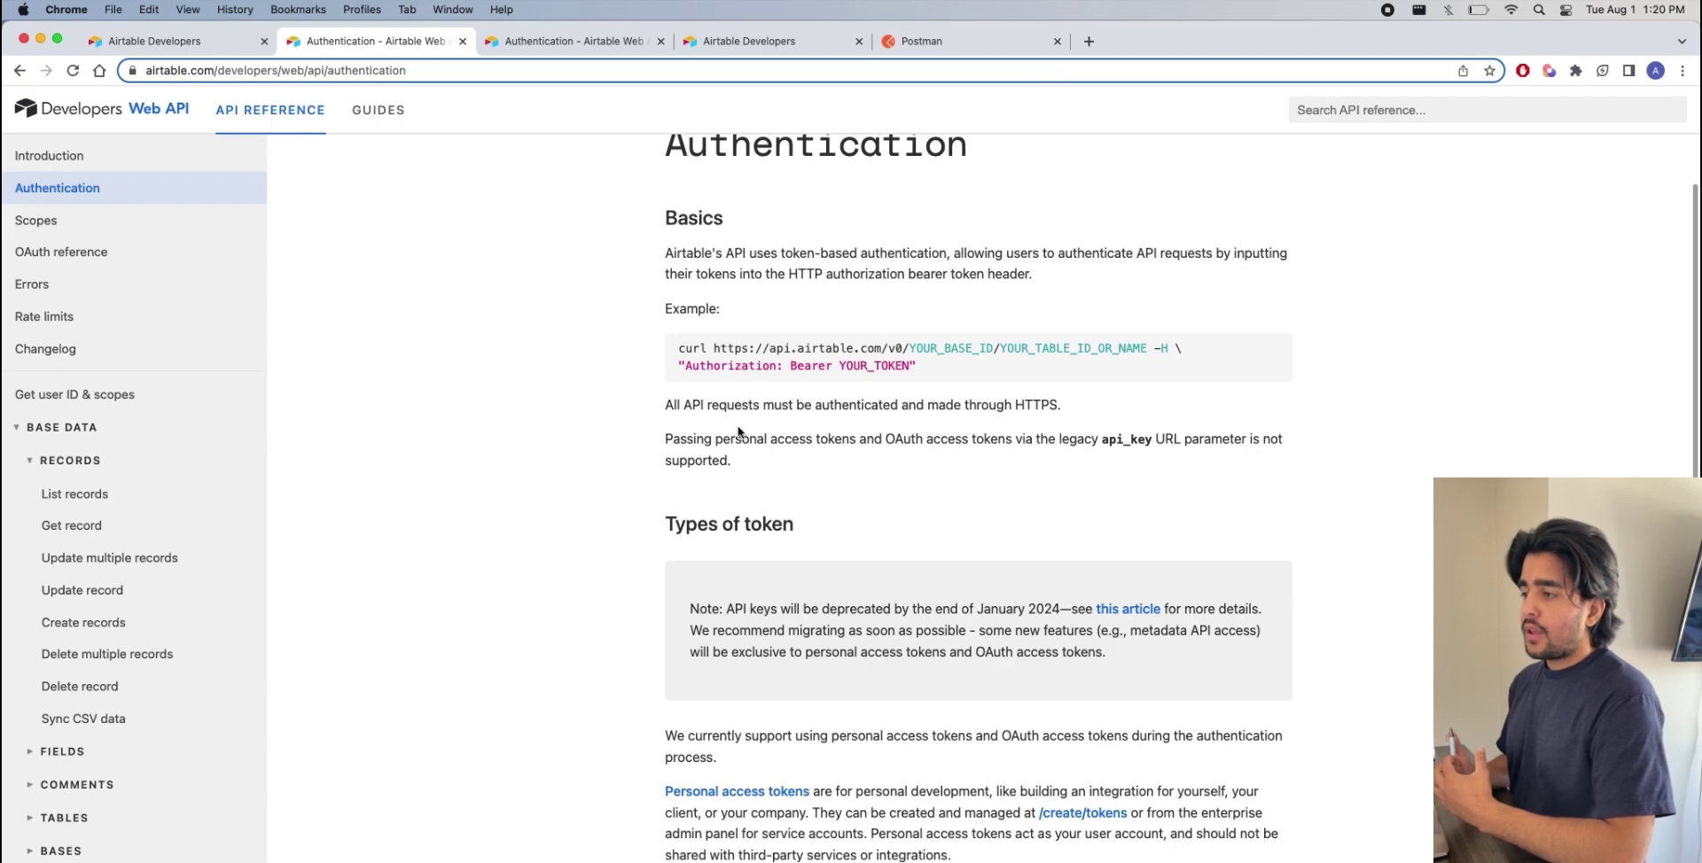
pyautogui.scroll(-2, 739, 433)
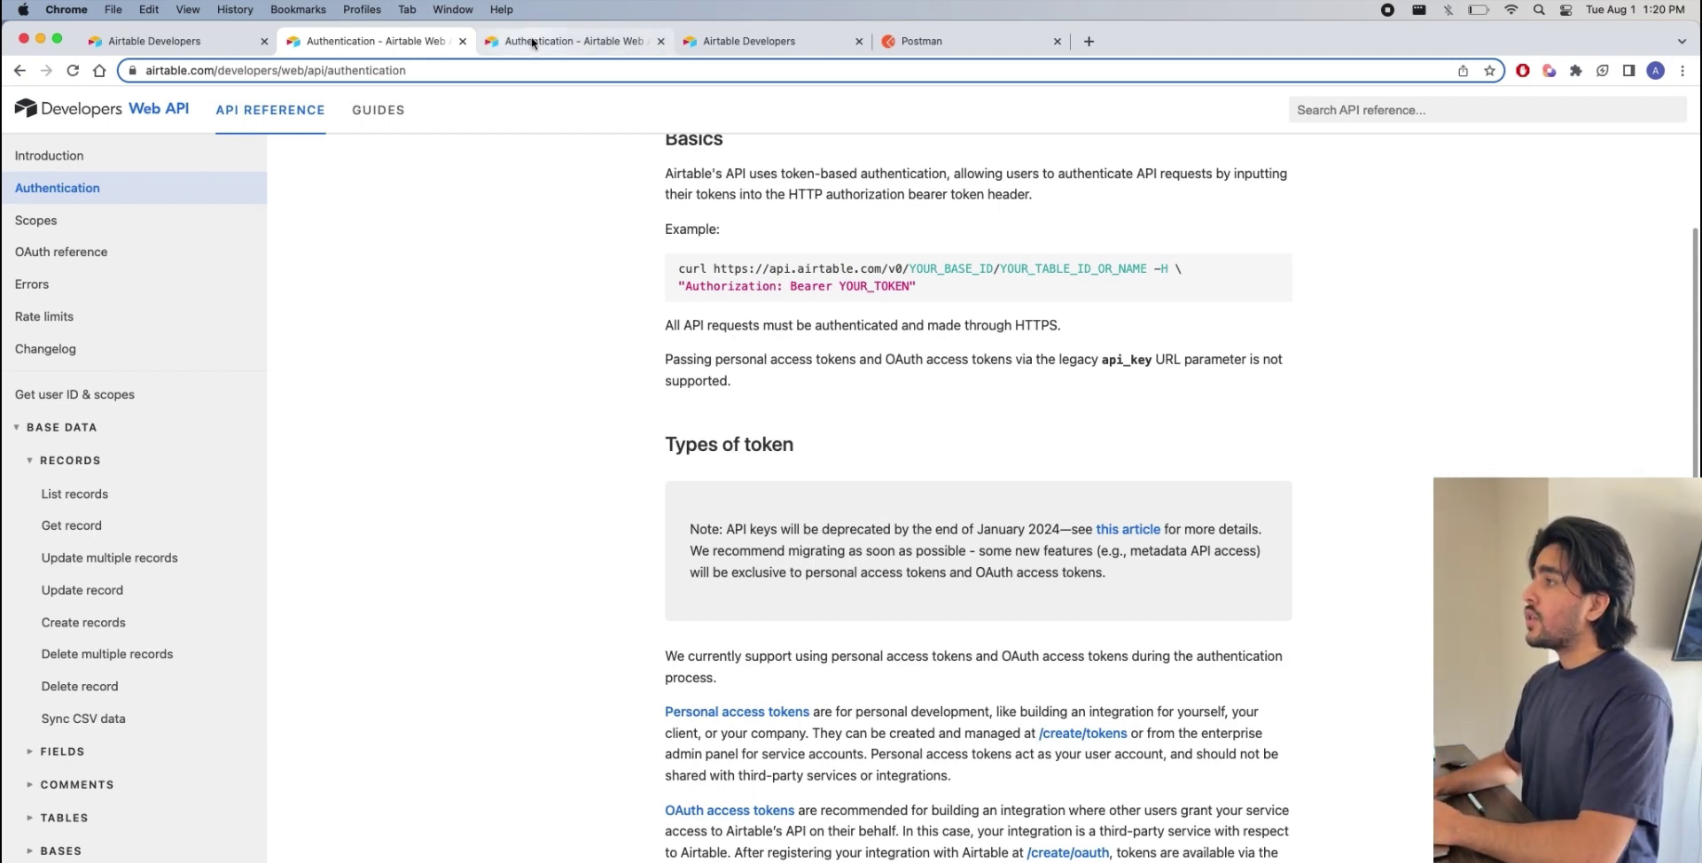
pyautogui.scroll(-3, 777, 601)
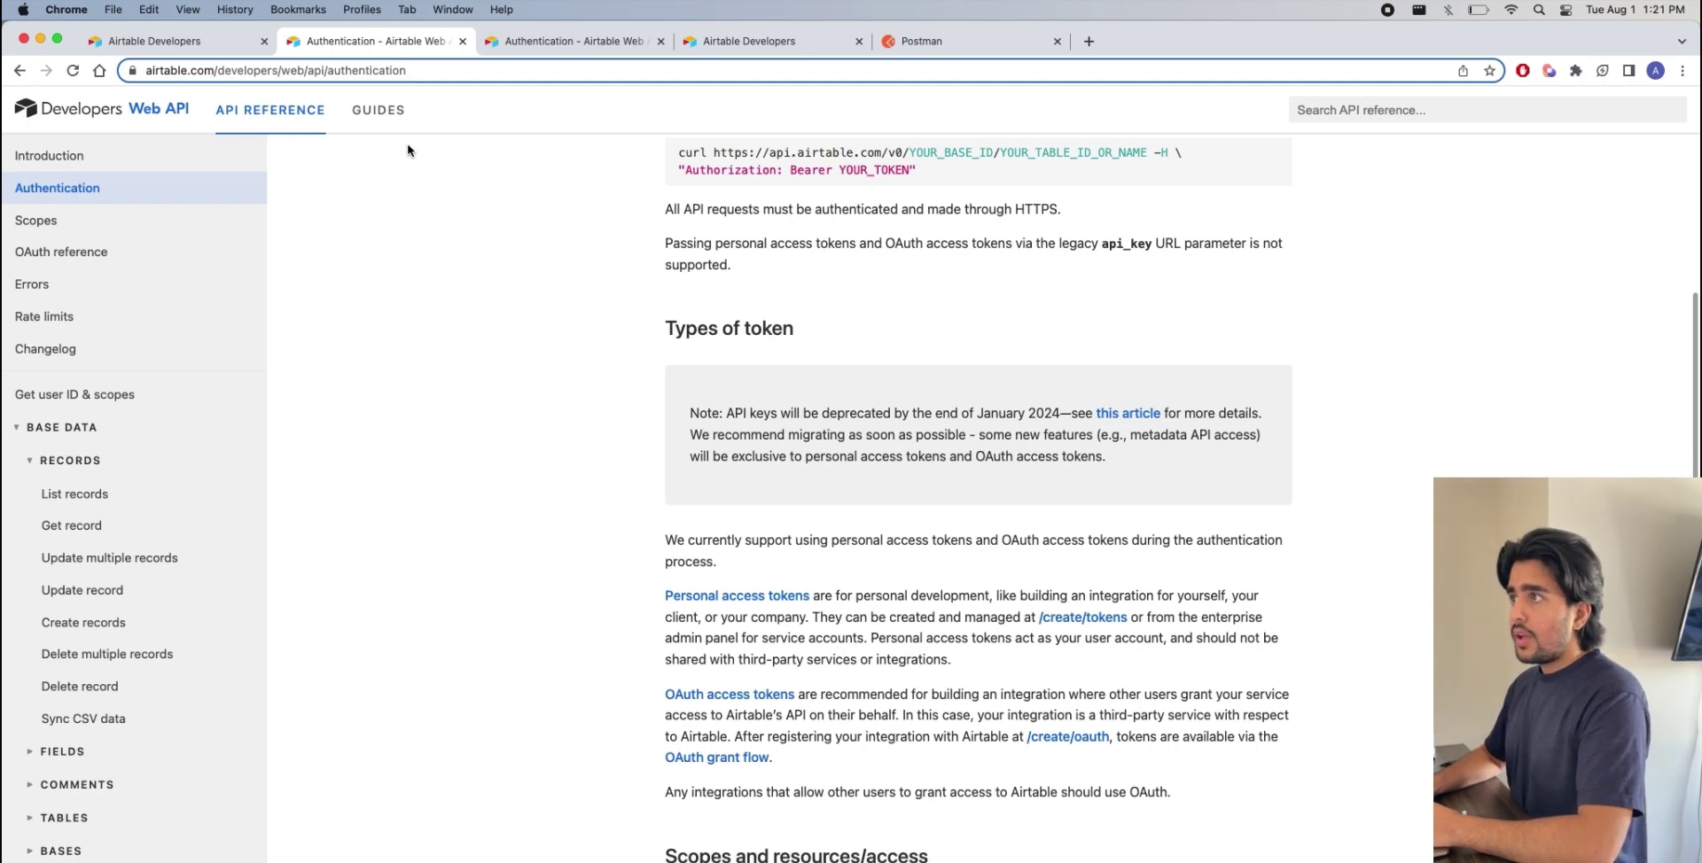
pyautogui.scroll(3, 483, 429)
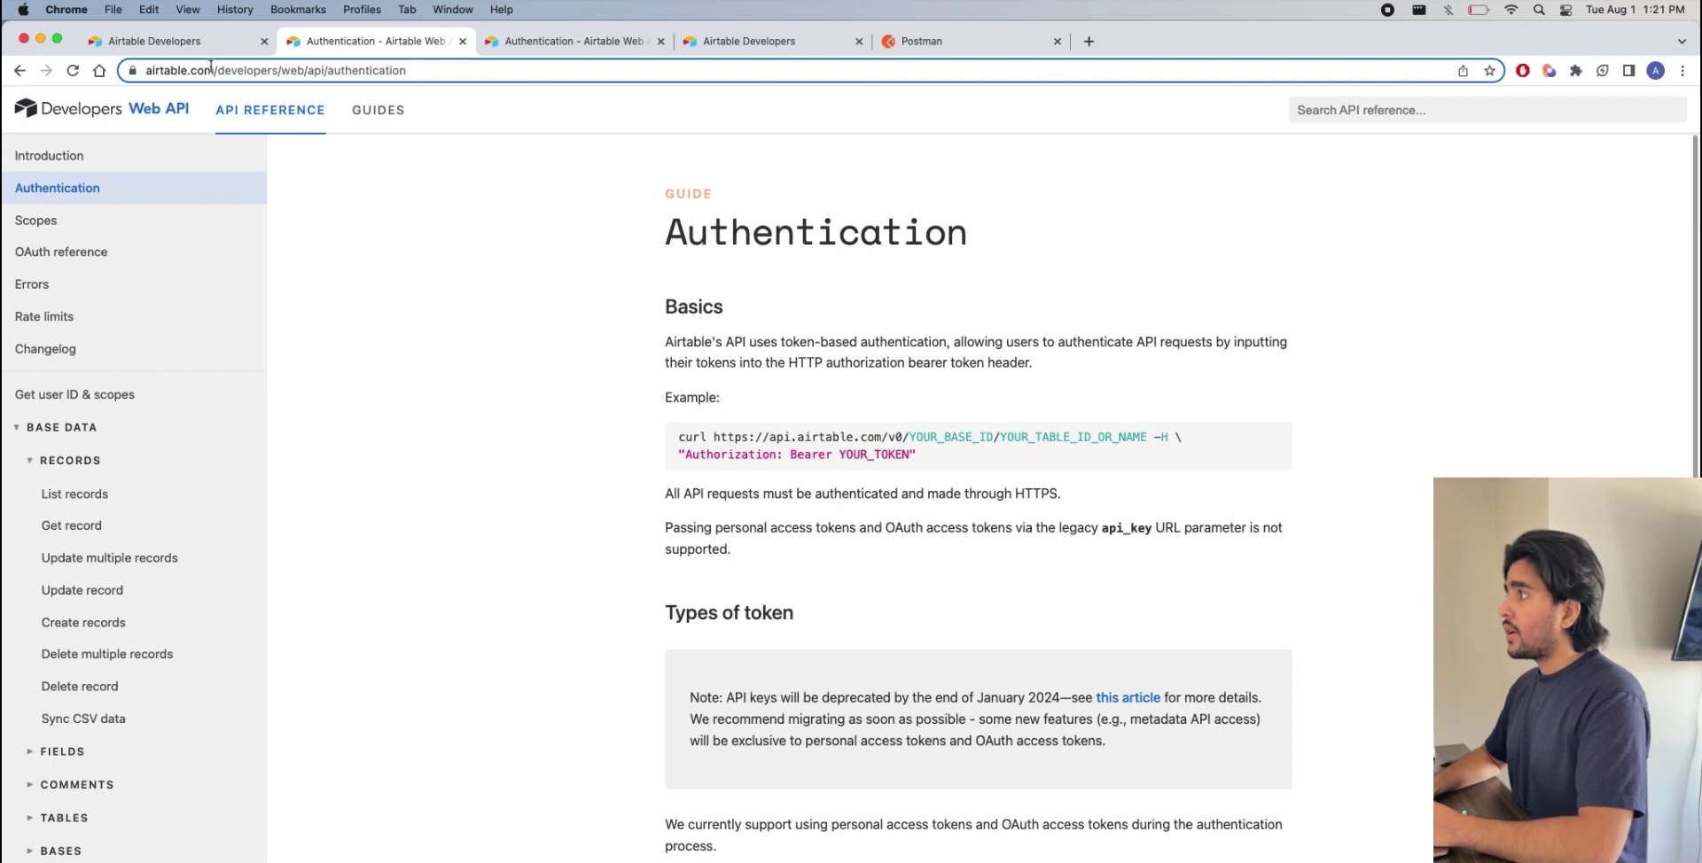
pyautogui.scroll(-3, 449, 422)
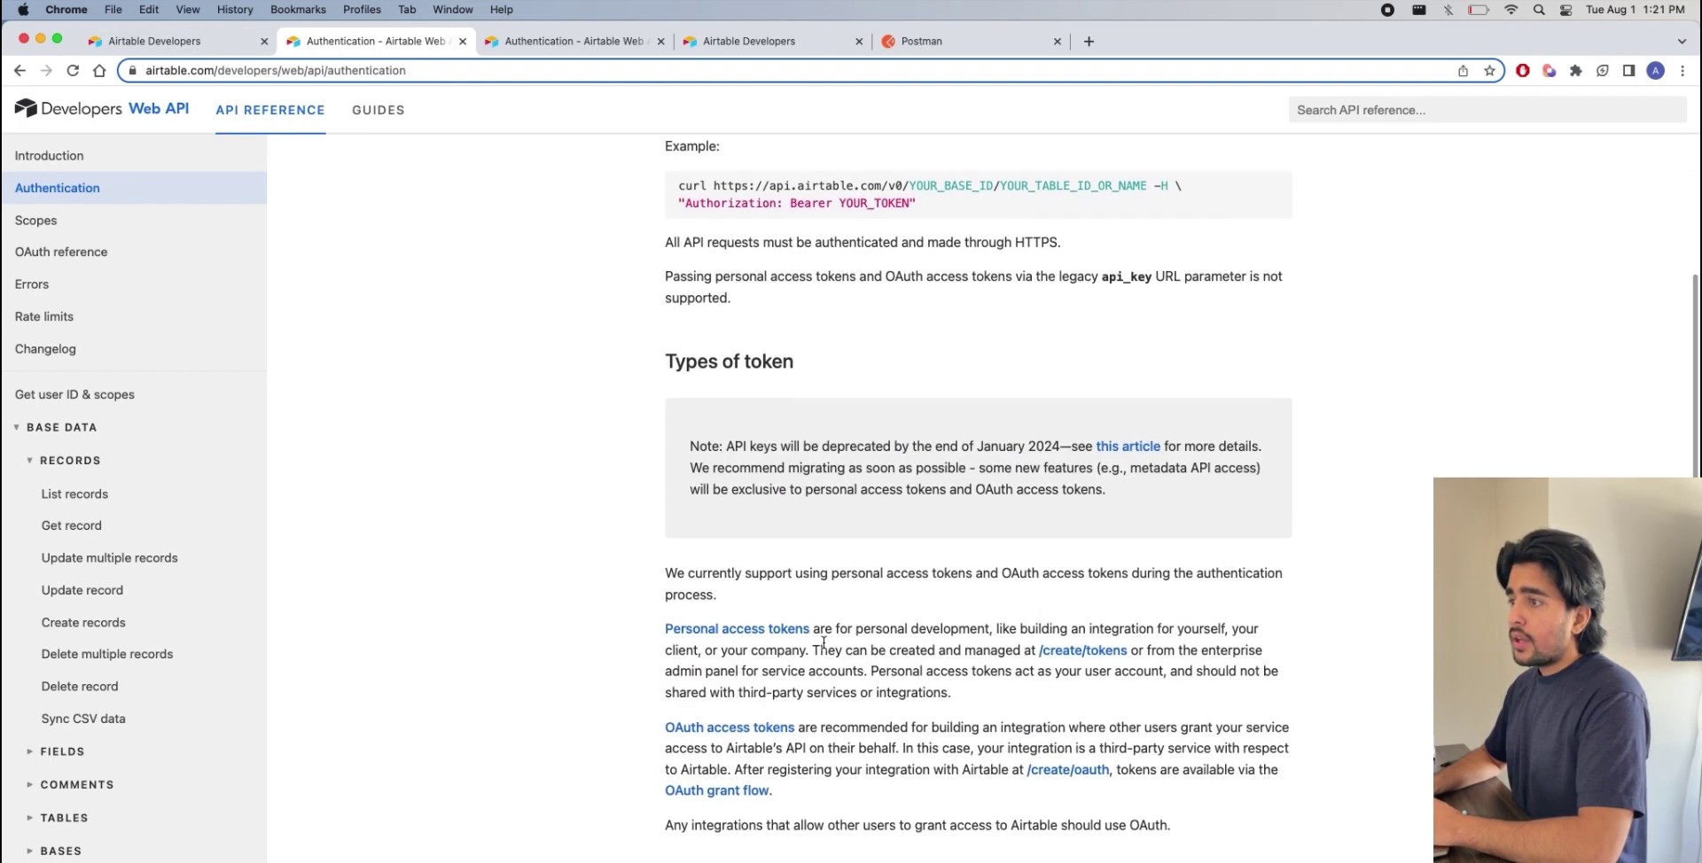
# Start a new personal access token on the tokens page and name it 'Airtable Test'
pyautogui.click(1101, 655)
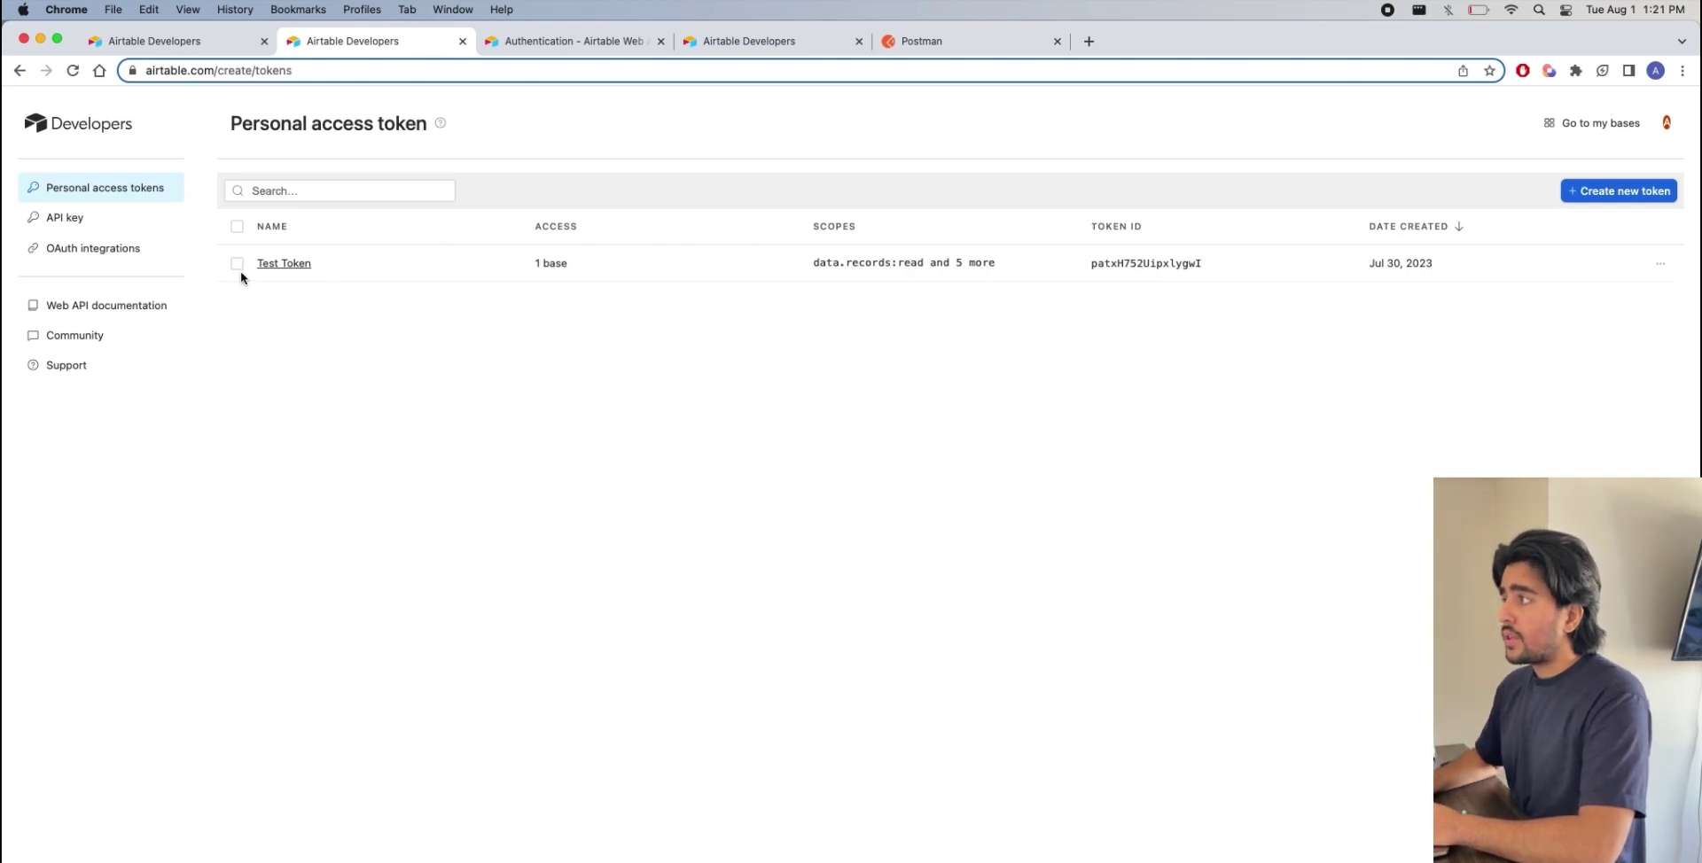
pyautogui.click(1605, 195)
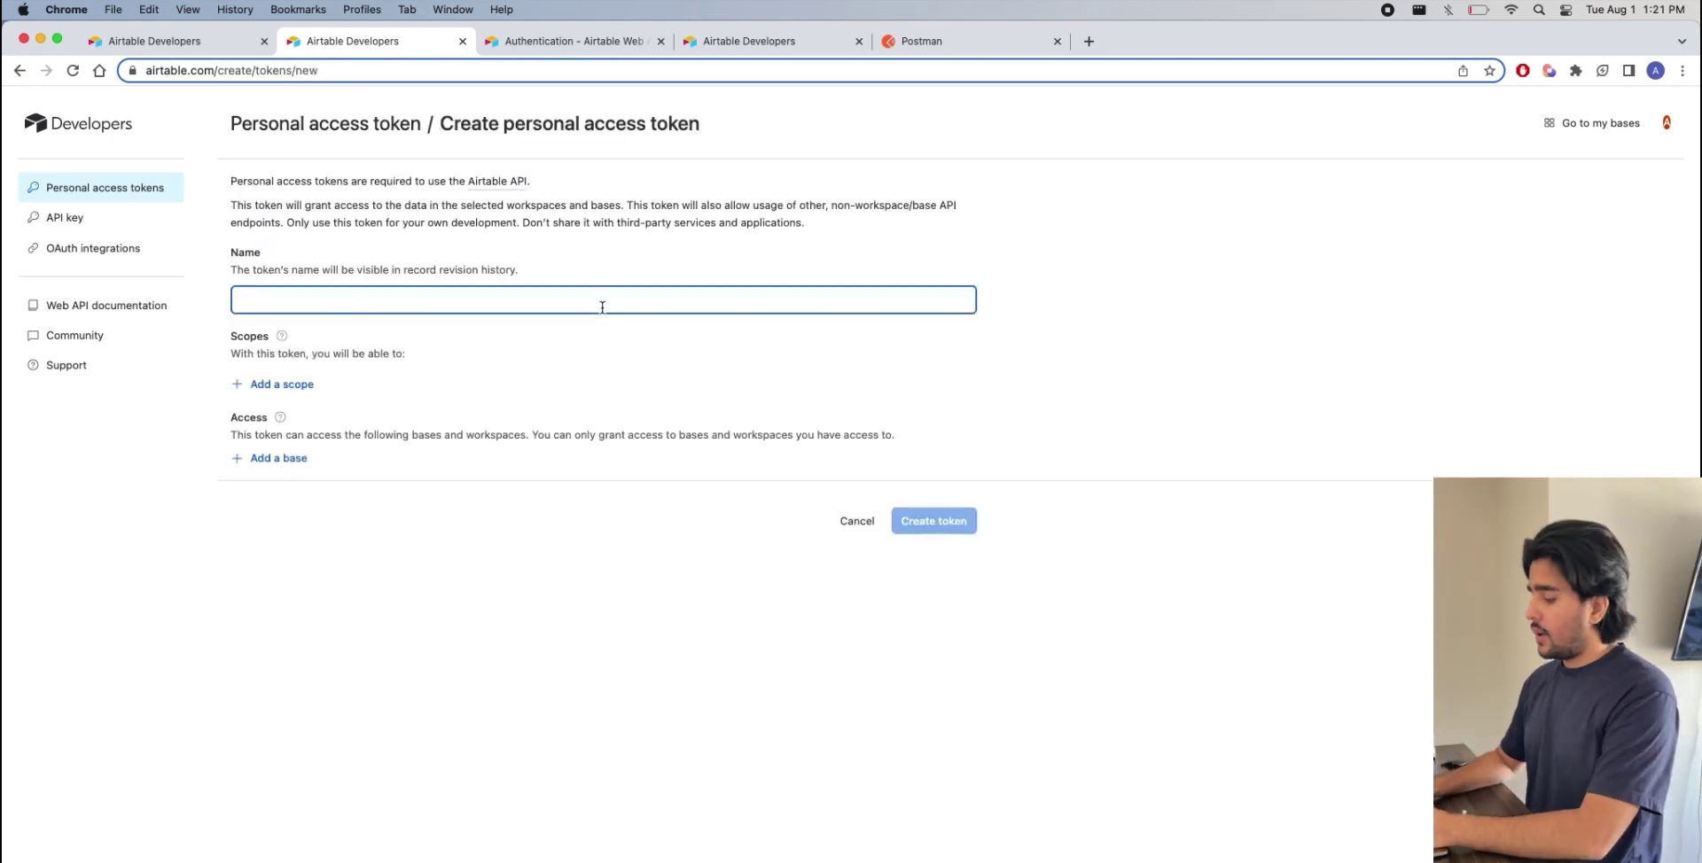
pyautogui.write('Airtable')
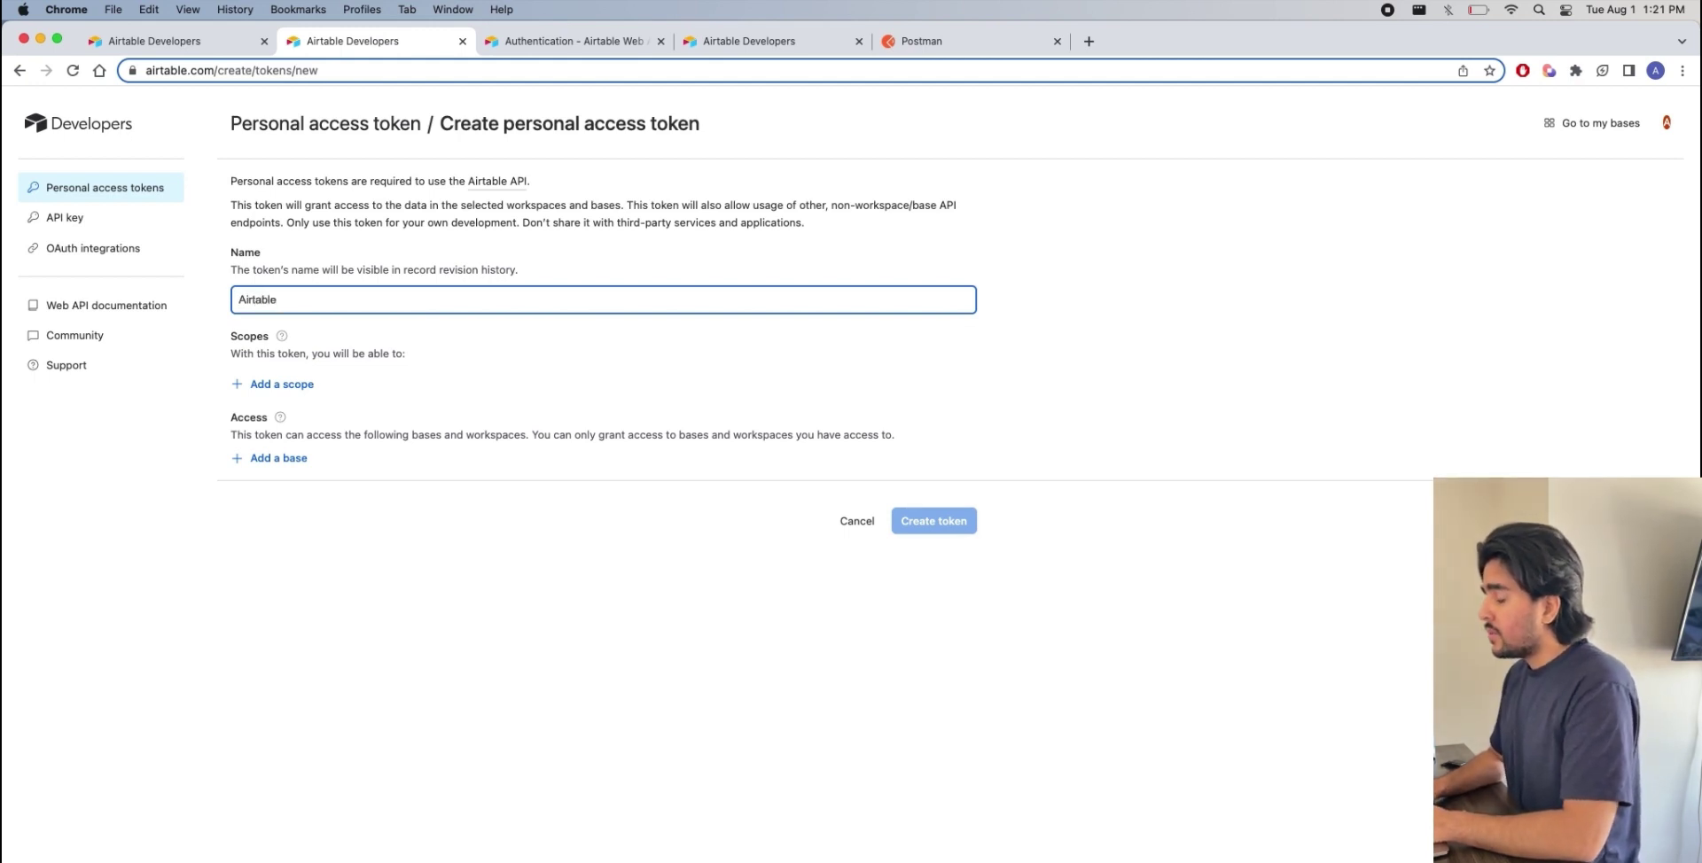
pyautogui.write(' T')
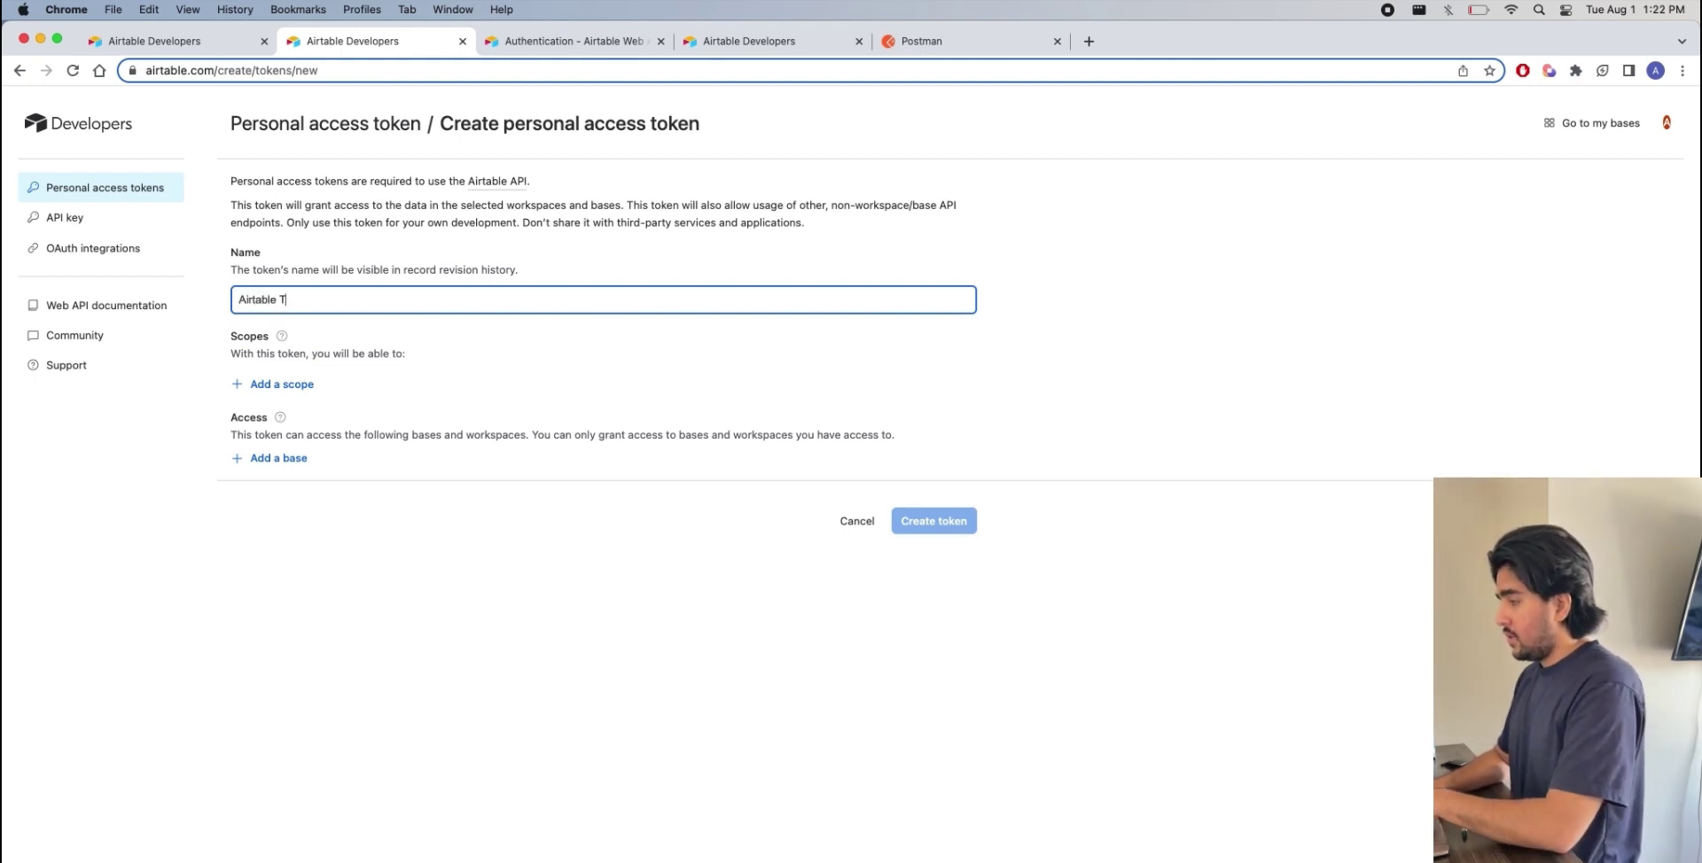
pyautogui.write('est')
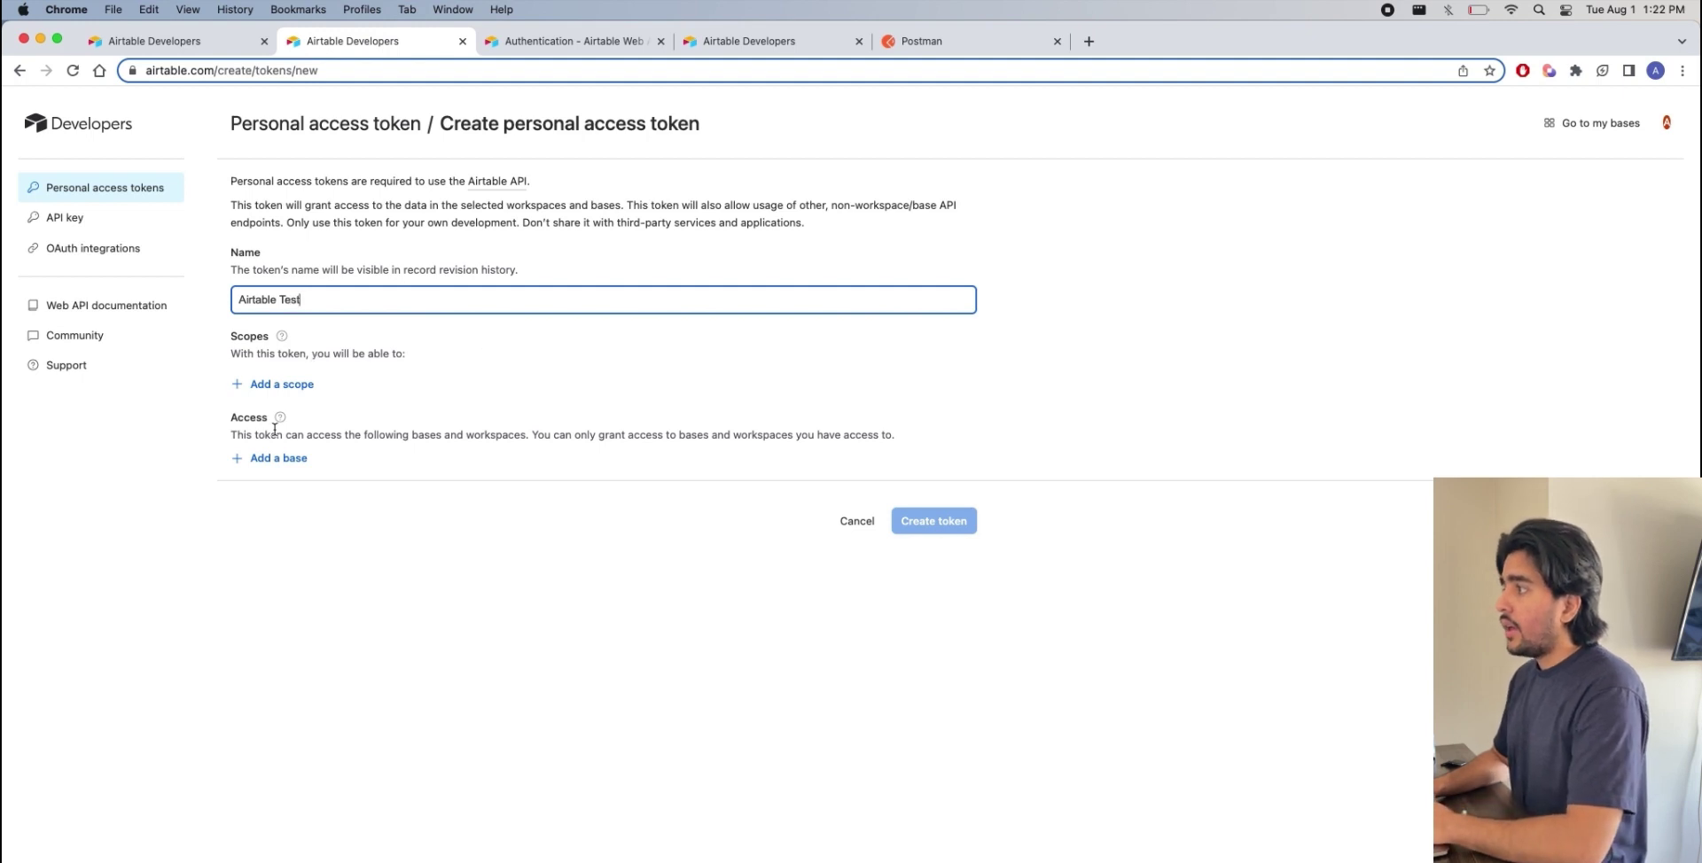
# Add the data.records:read, data.recordComments:read and schema.bases:read scopes to the token
pyautogui.click(267, 386)
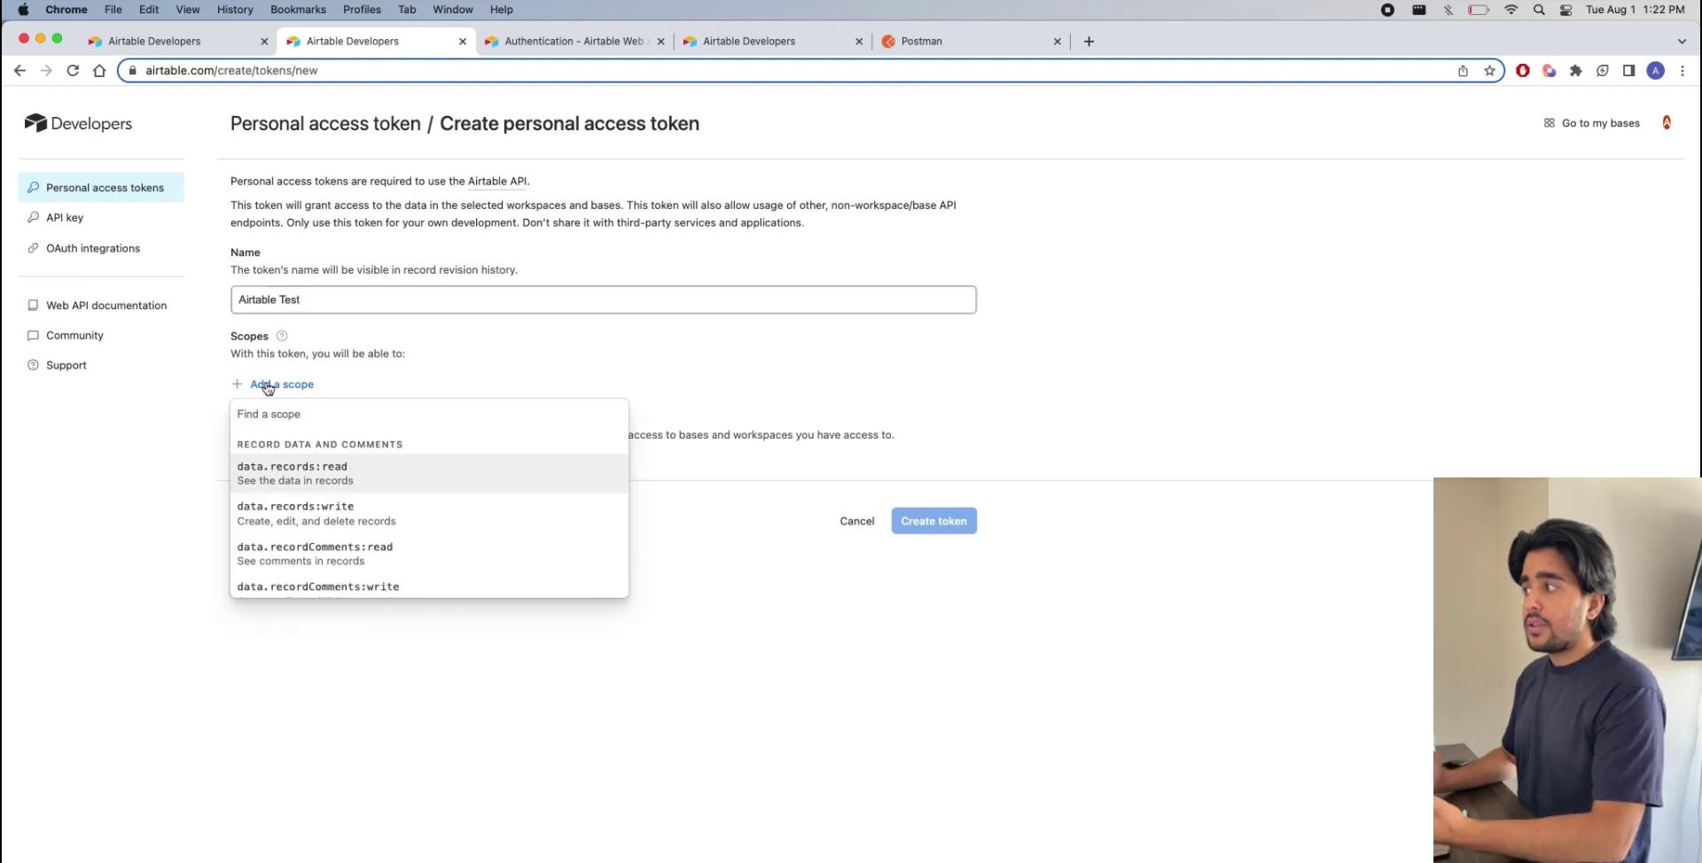
pyautogui.click(270, 470)
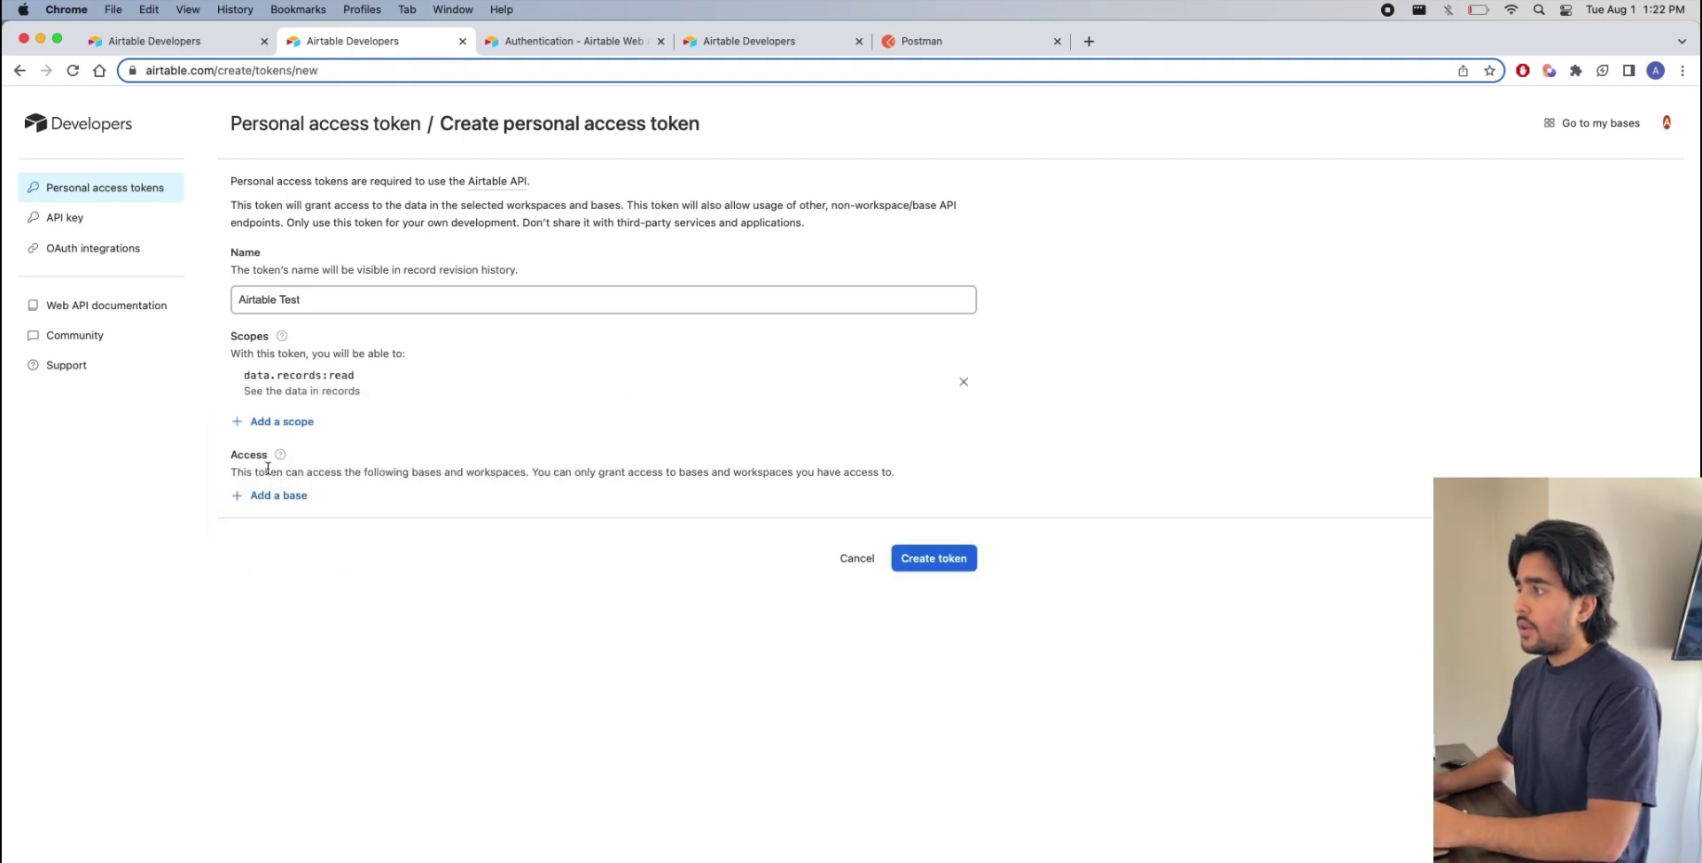
pyautogui.click(286, 423)
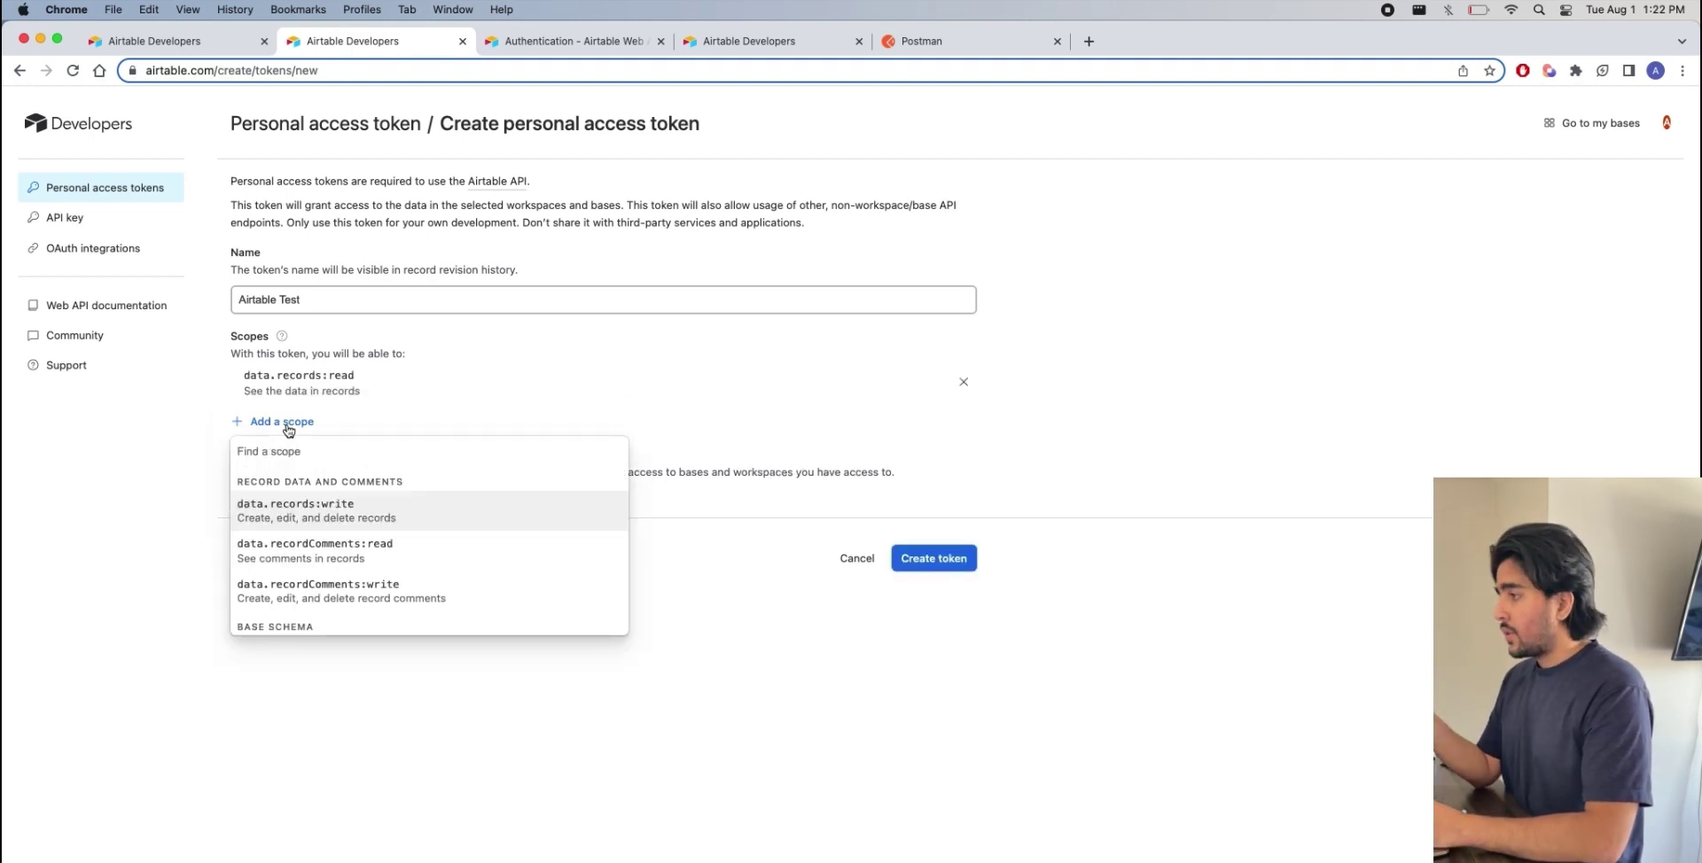
pyautogui.click(294, 548)
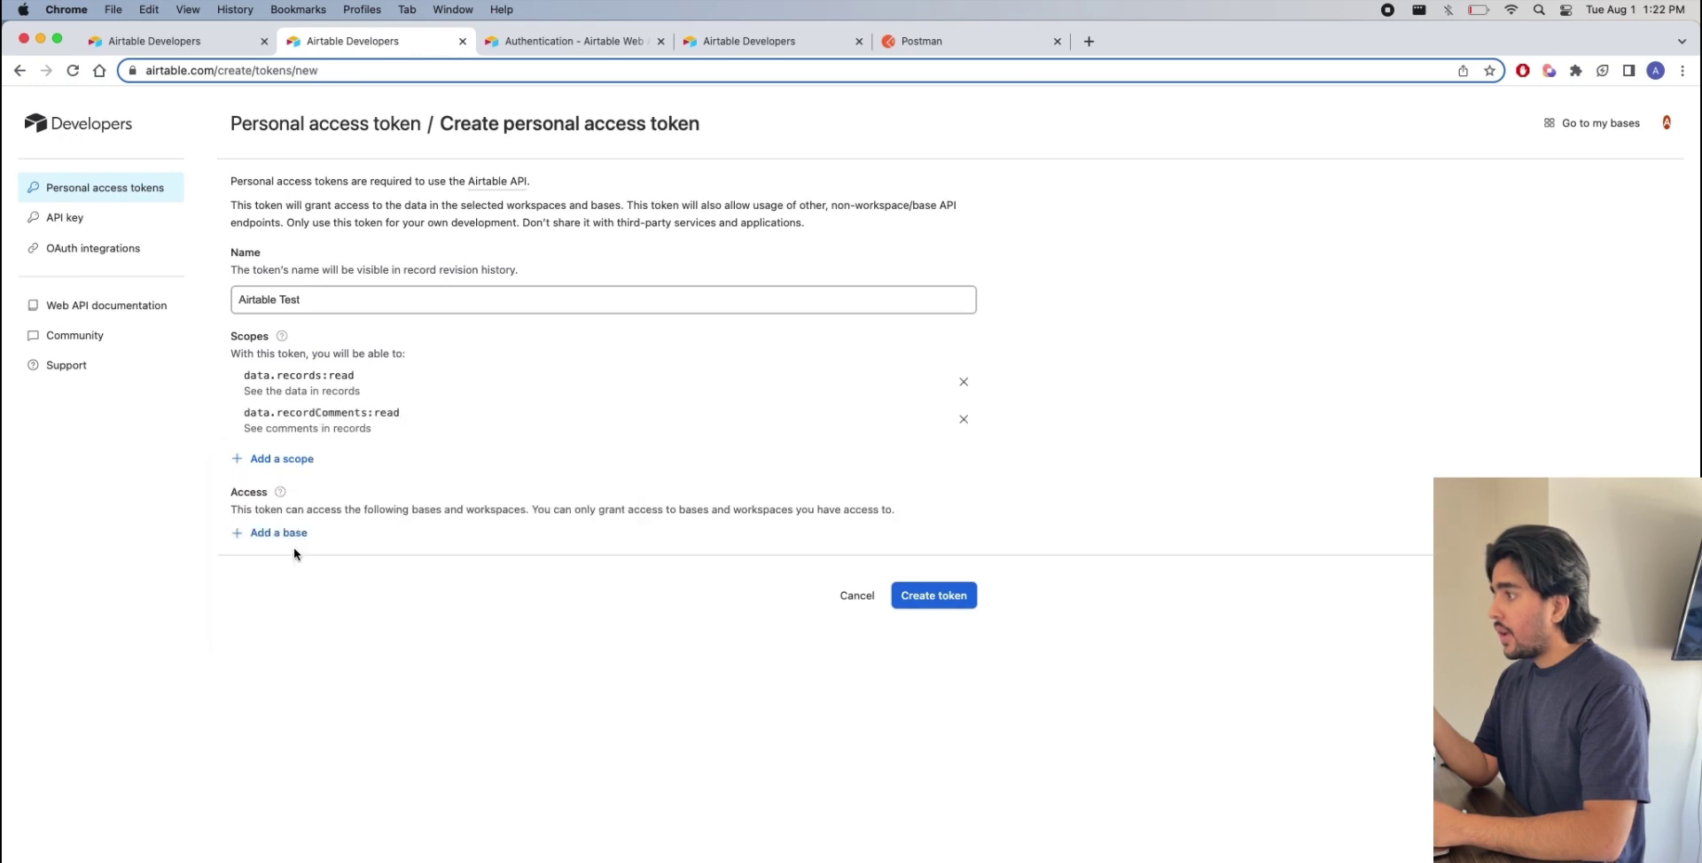
pyautogui.click(297, 464)
pyautogui.scroll(-2, 321, 576)
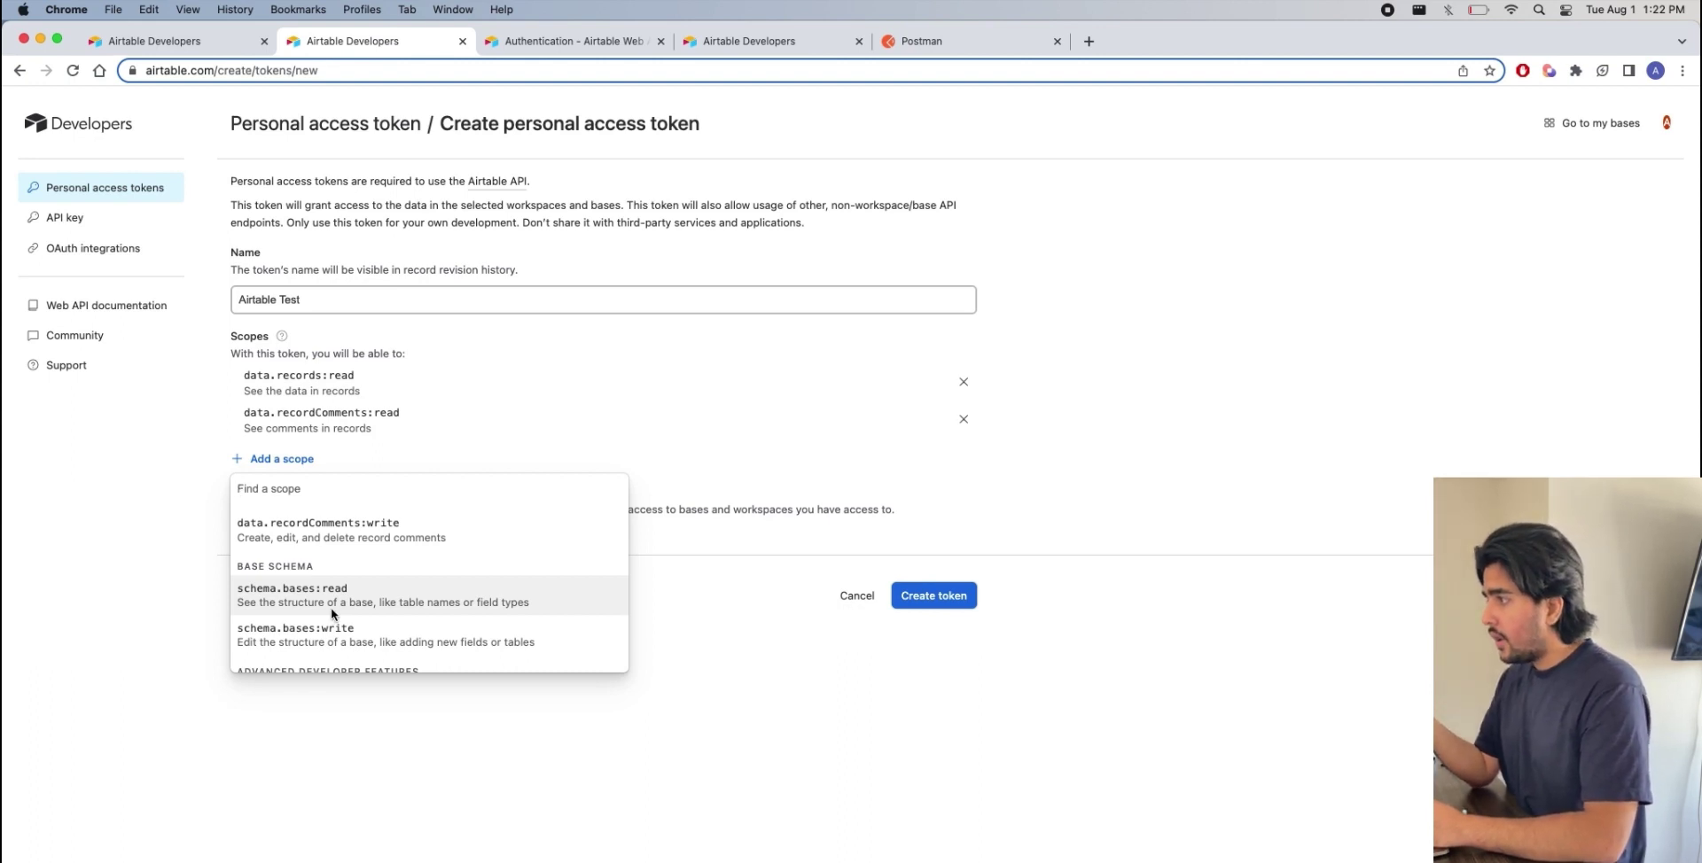
pyautogui.click(334, 615)
# Add schema.bases:write, data.records:write, data.recordComments:write and webhook:manage scopes, and grant Project tracker access
pyautogui.click(305, 502)
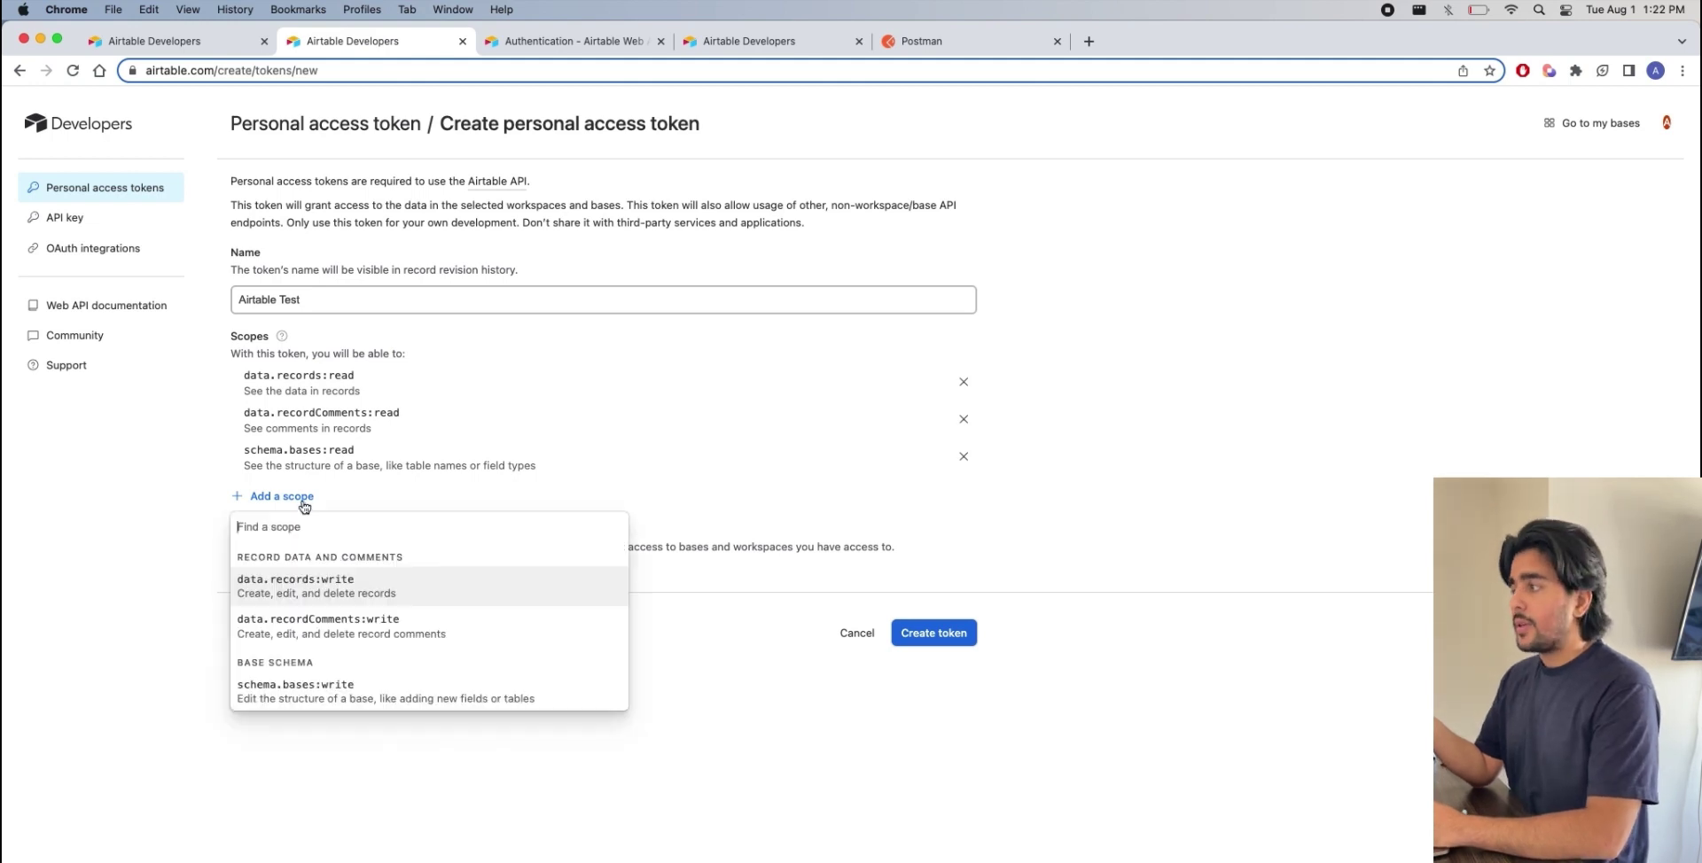
pyautogui.scroll(-1, 342, 646)
pyautogui.click(348, 653)
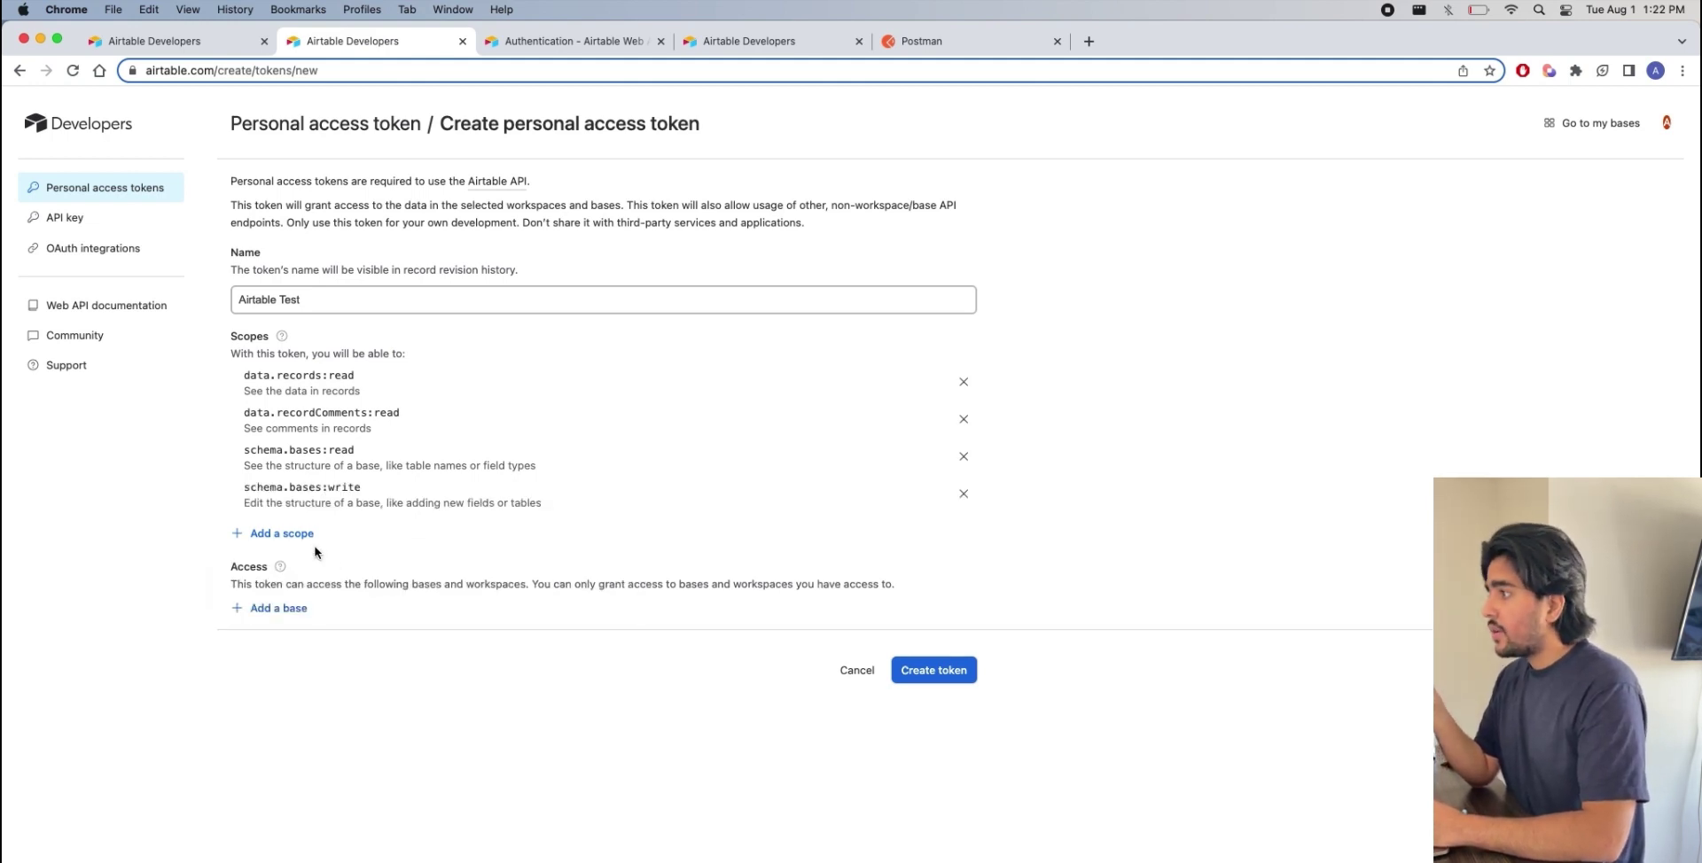
pyautogui.click(284, 534)
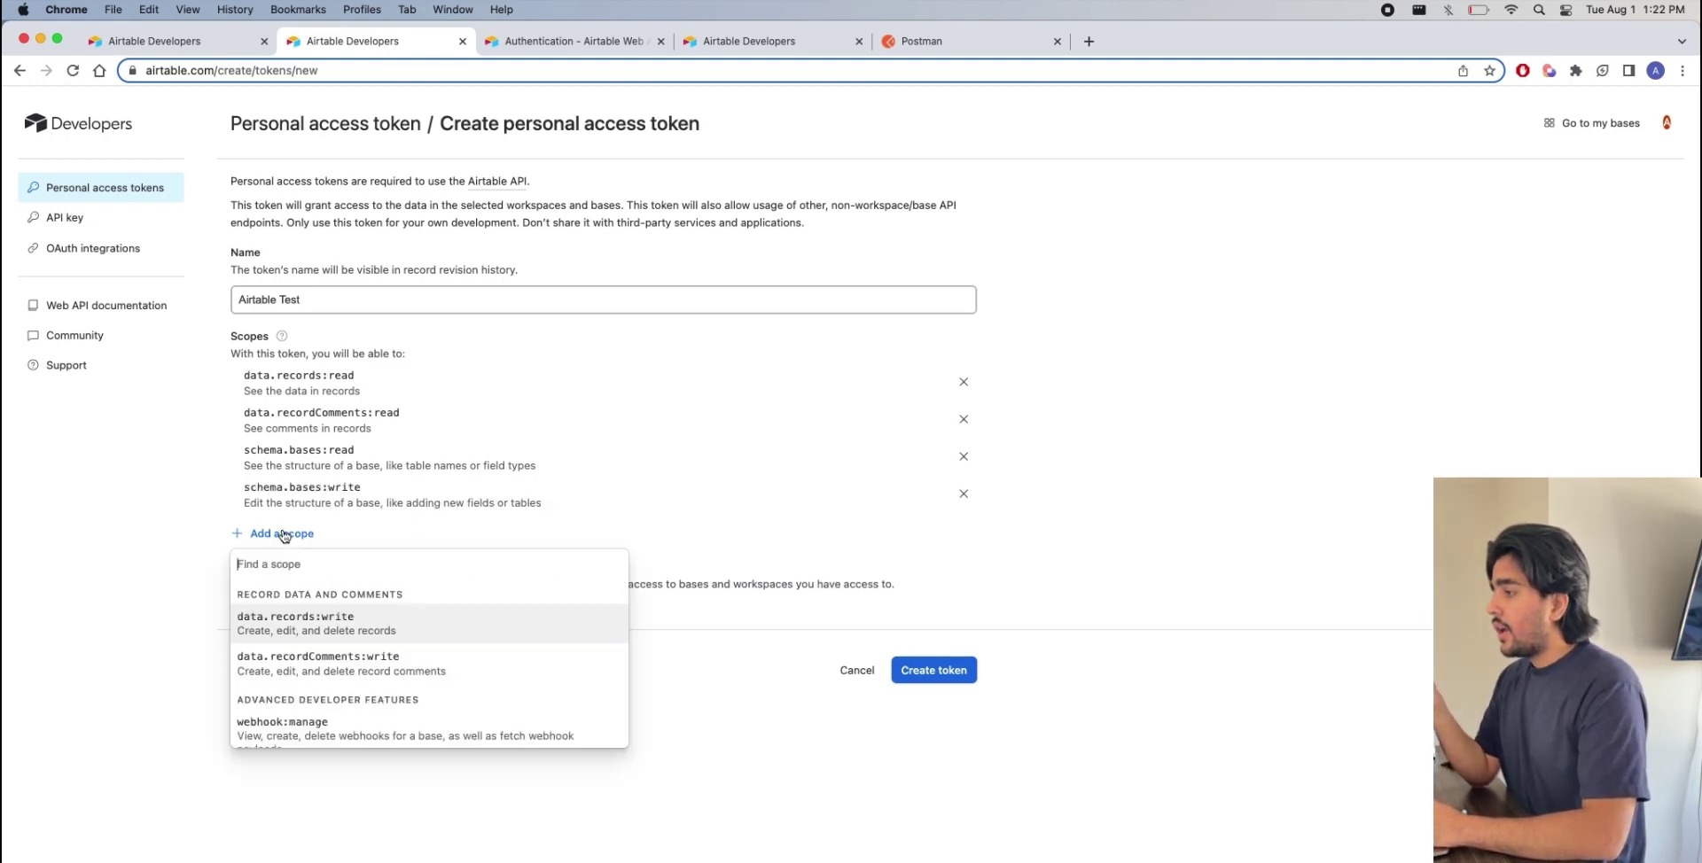
pyautogui.click(354, 631)
pyautogui.click(292, 572)
pyautogui.click(336, 678)
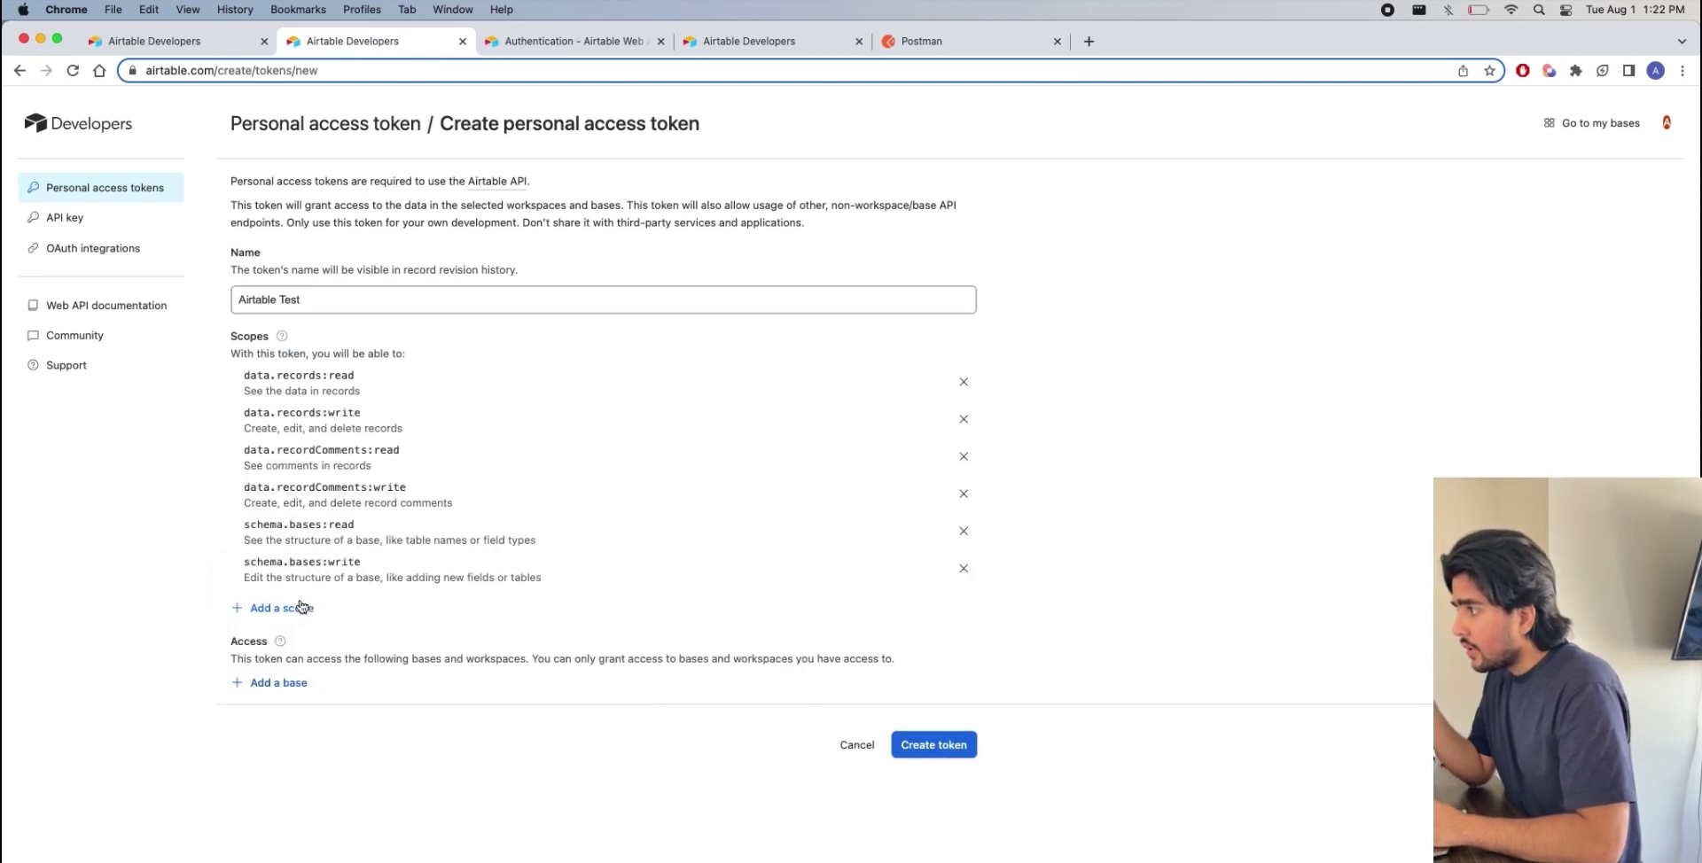
pyautogui.click(298, 606)
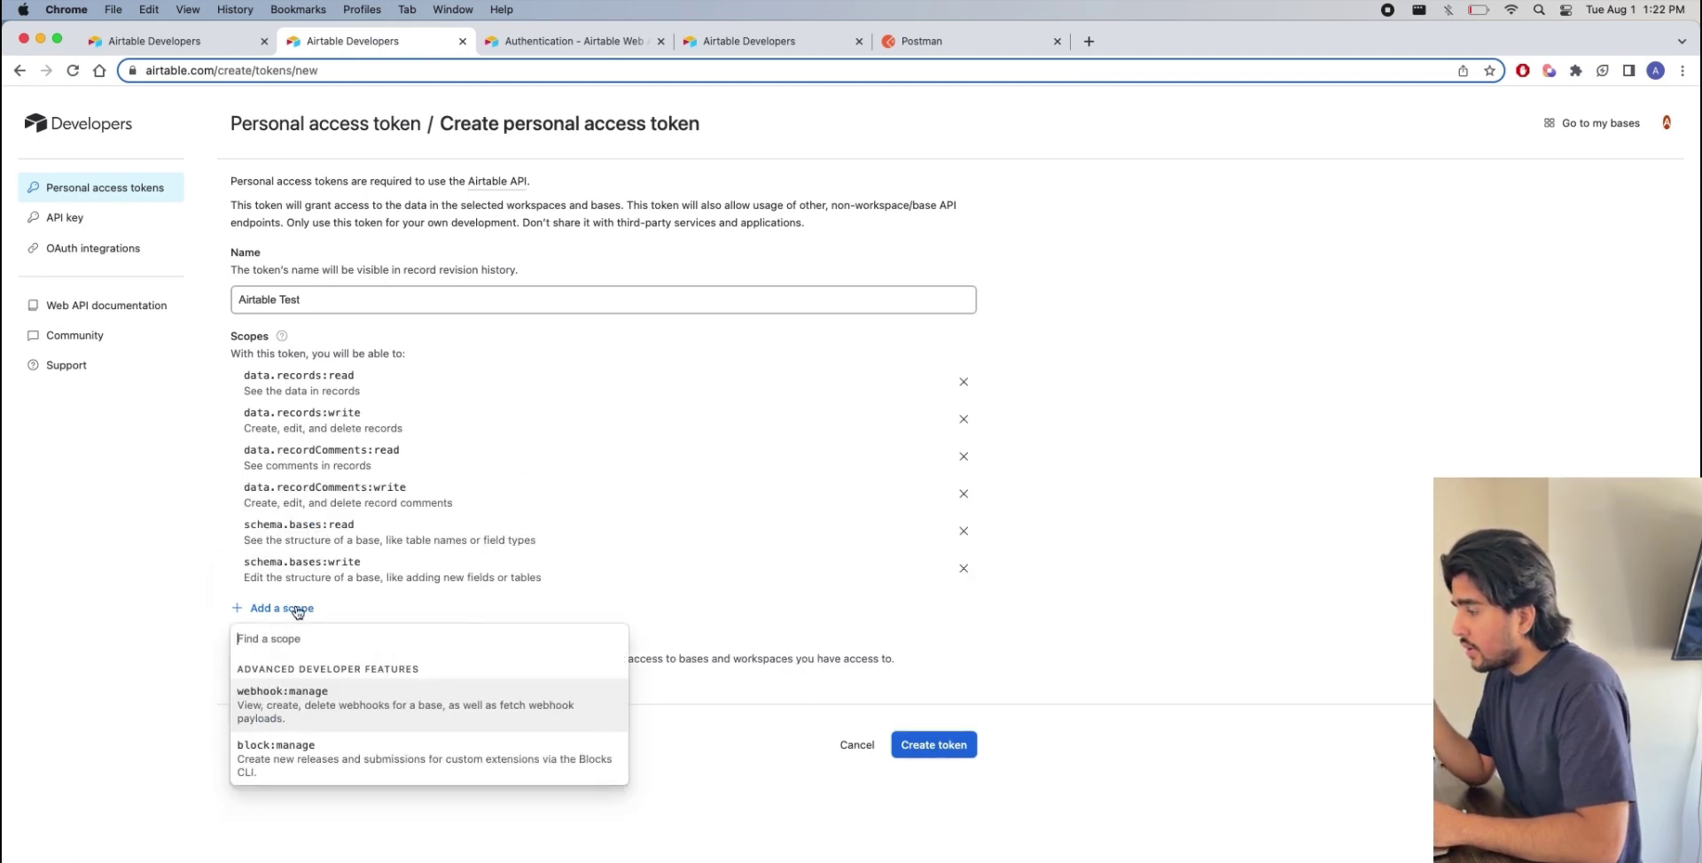
pyautogui.click(392, 722)
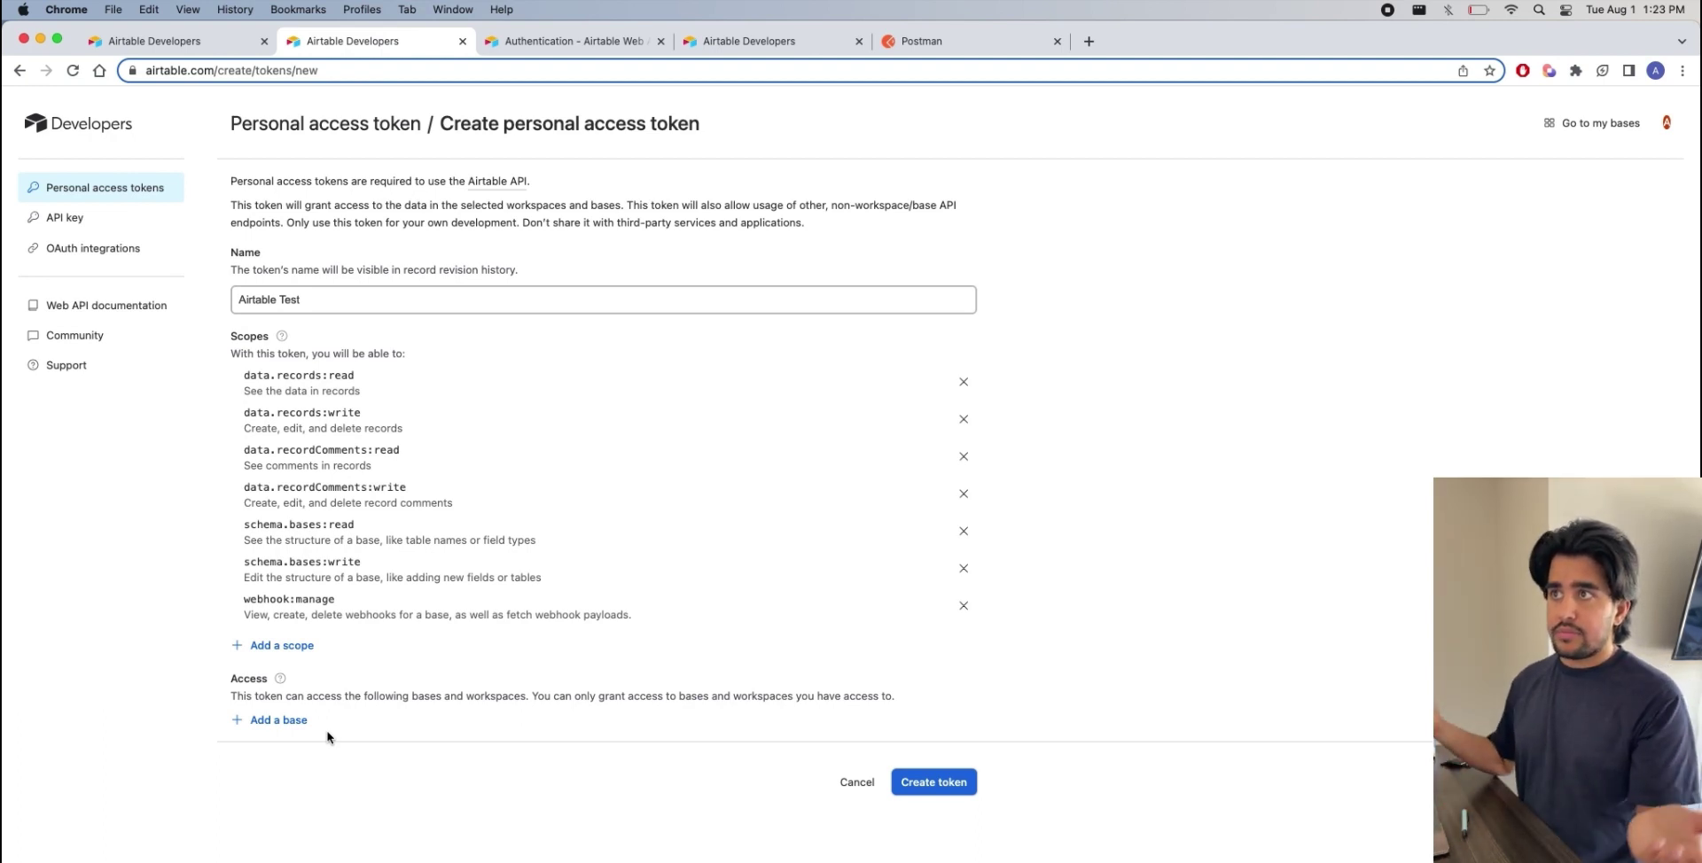
pyautogui.click(292, 723)
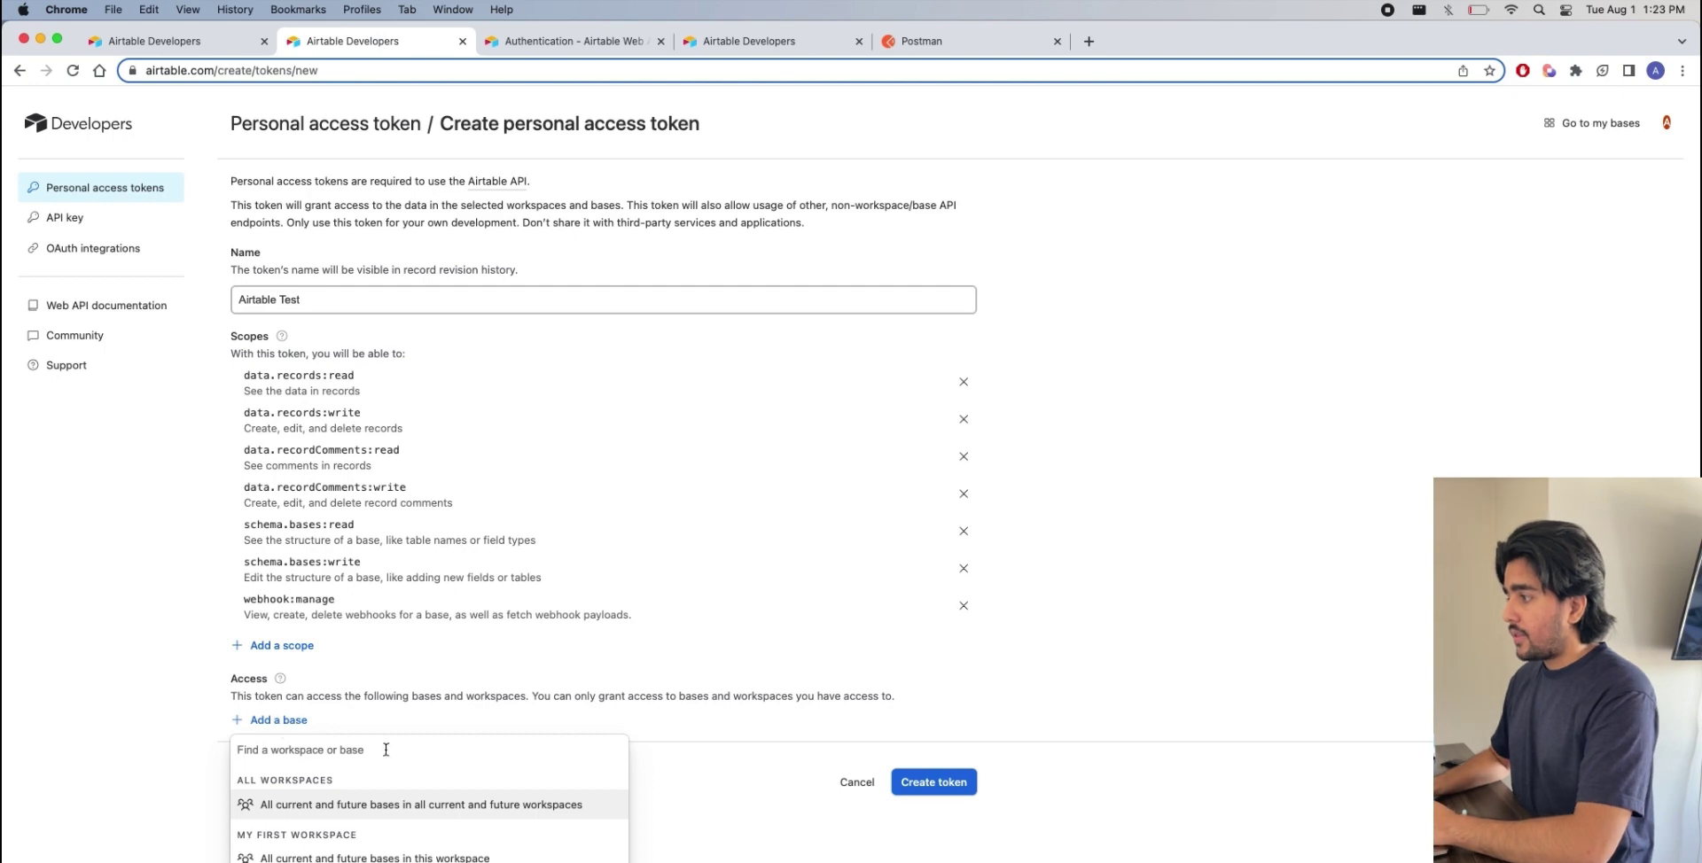
pyautogui.click(301, 860)
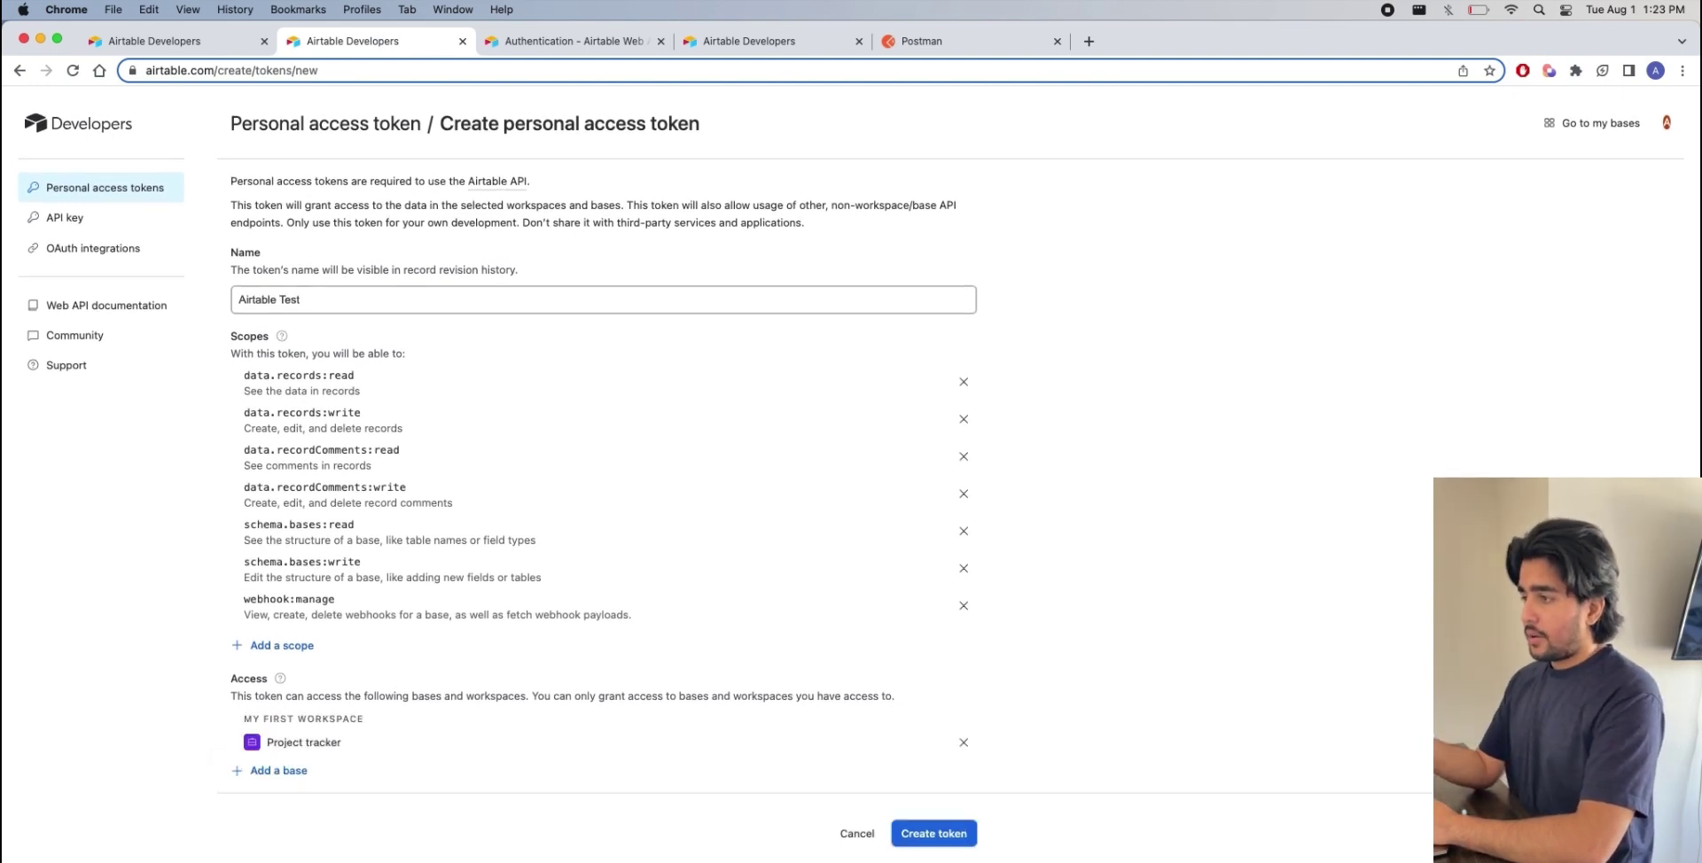
# Create the Airtable Test token and copy its token string
pyautogui.click(945, 843)
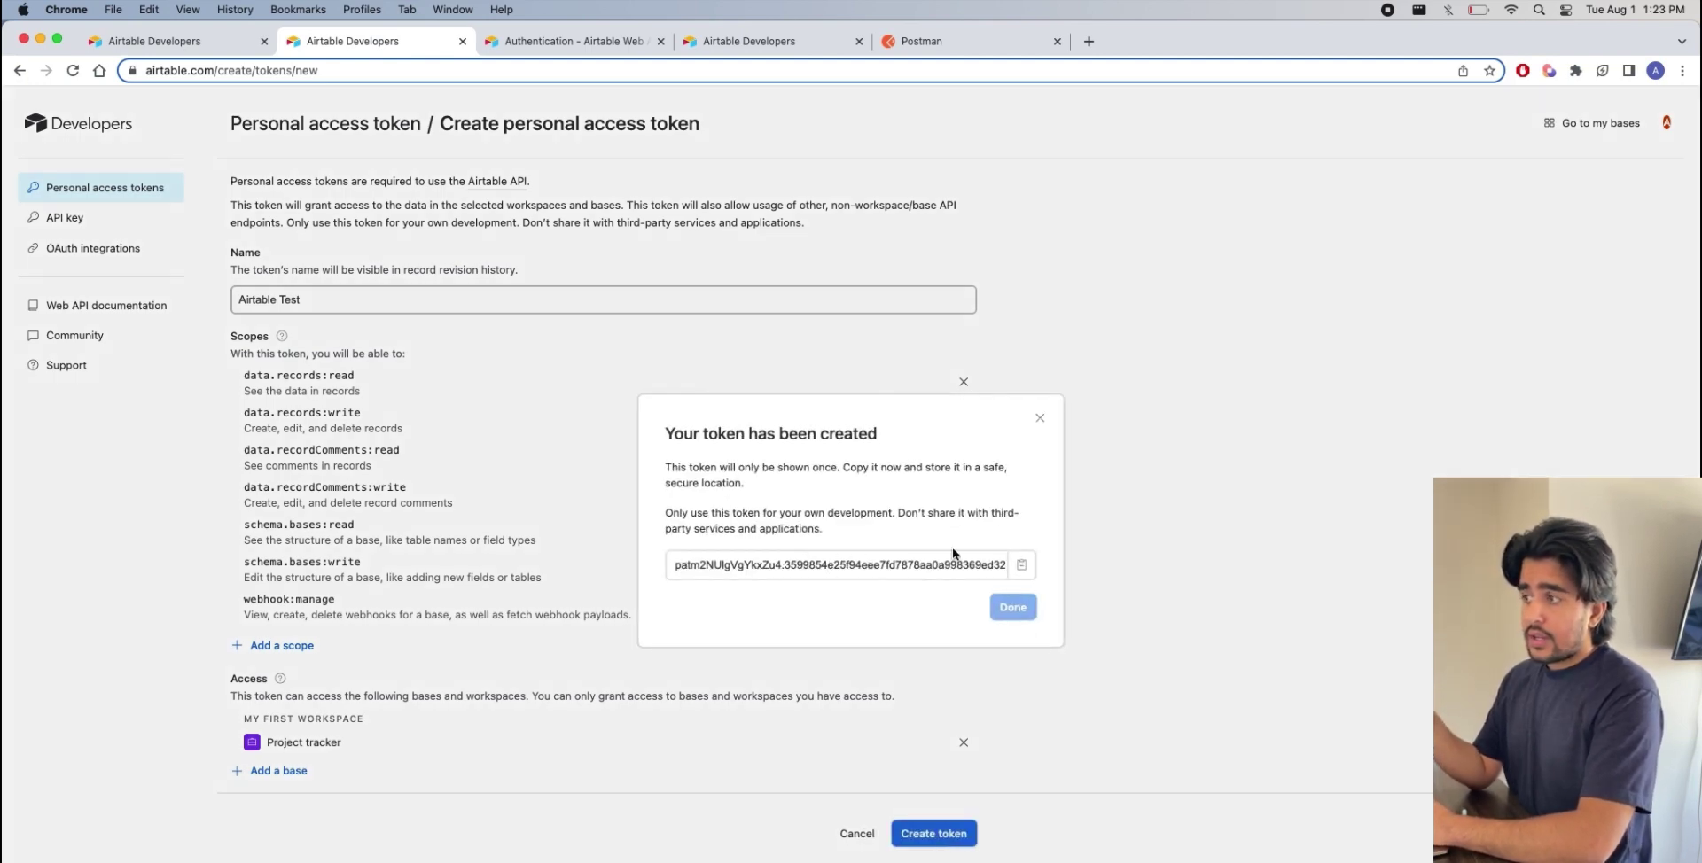
pyautogui.click(1019, 569)
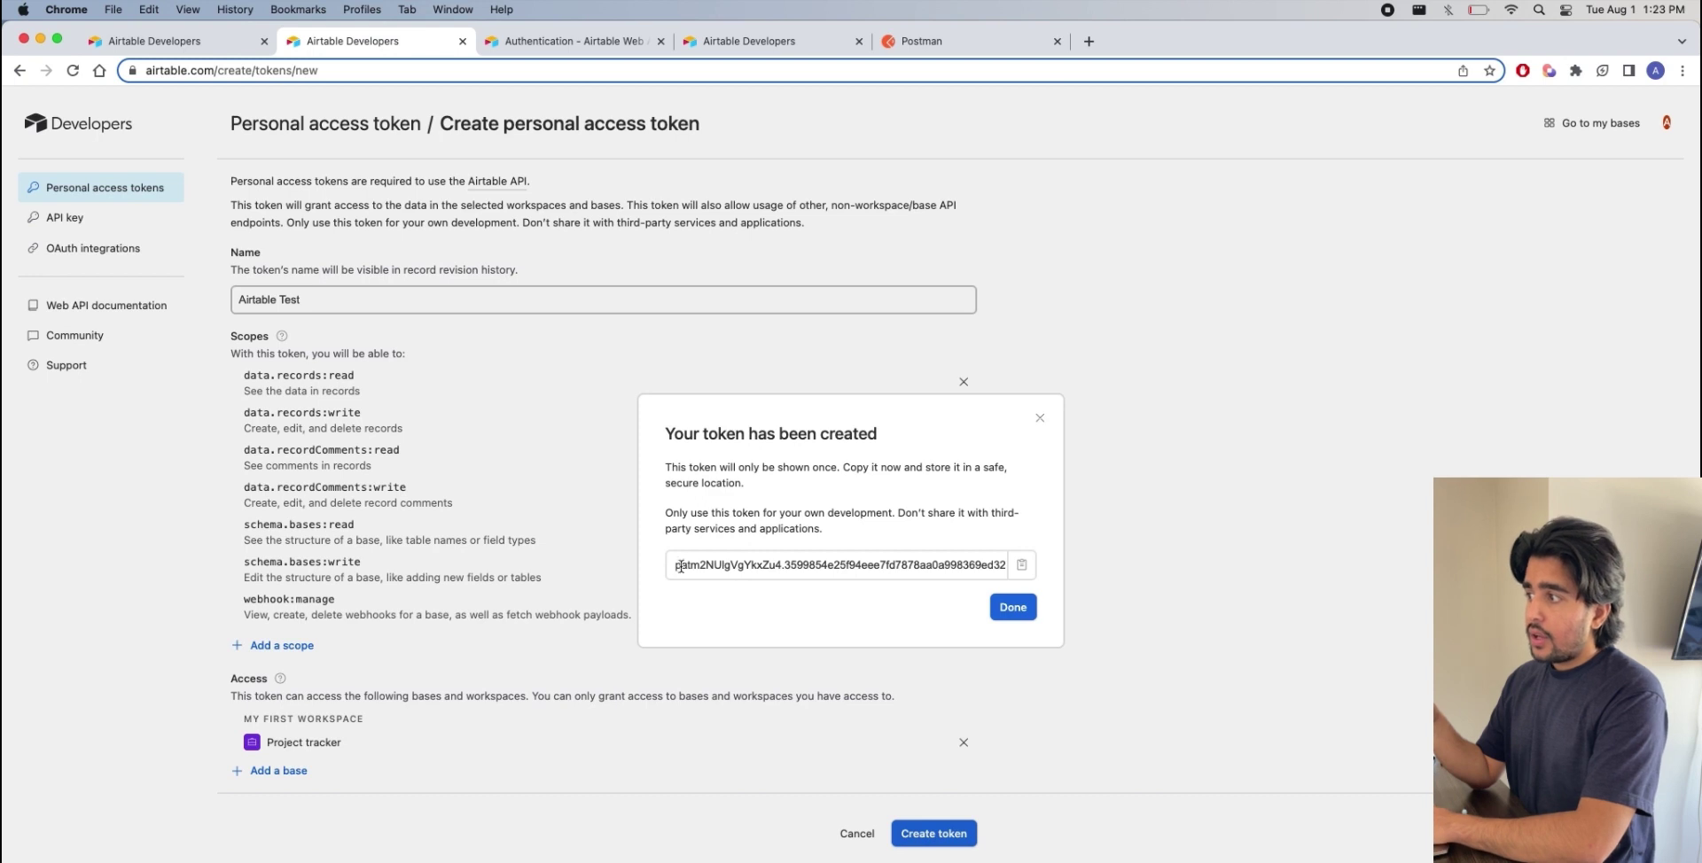
pyautogui.moveTo(676, 565); pyautogui.dragTo(1041, 567)
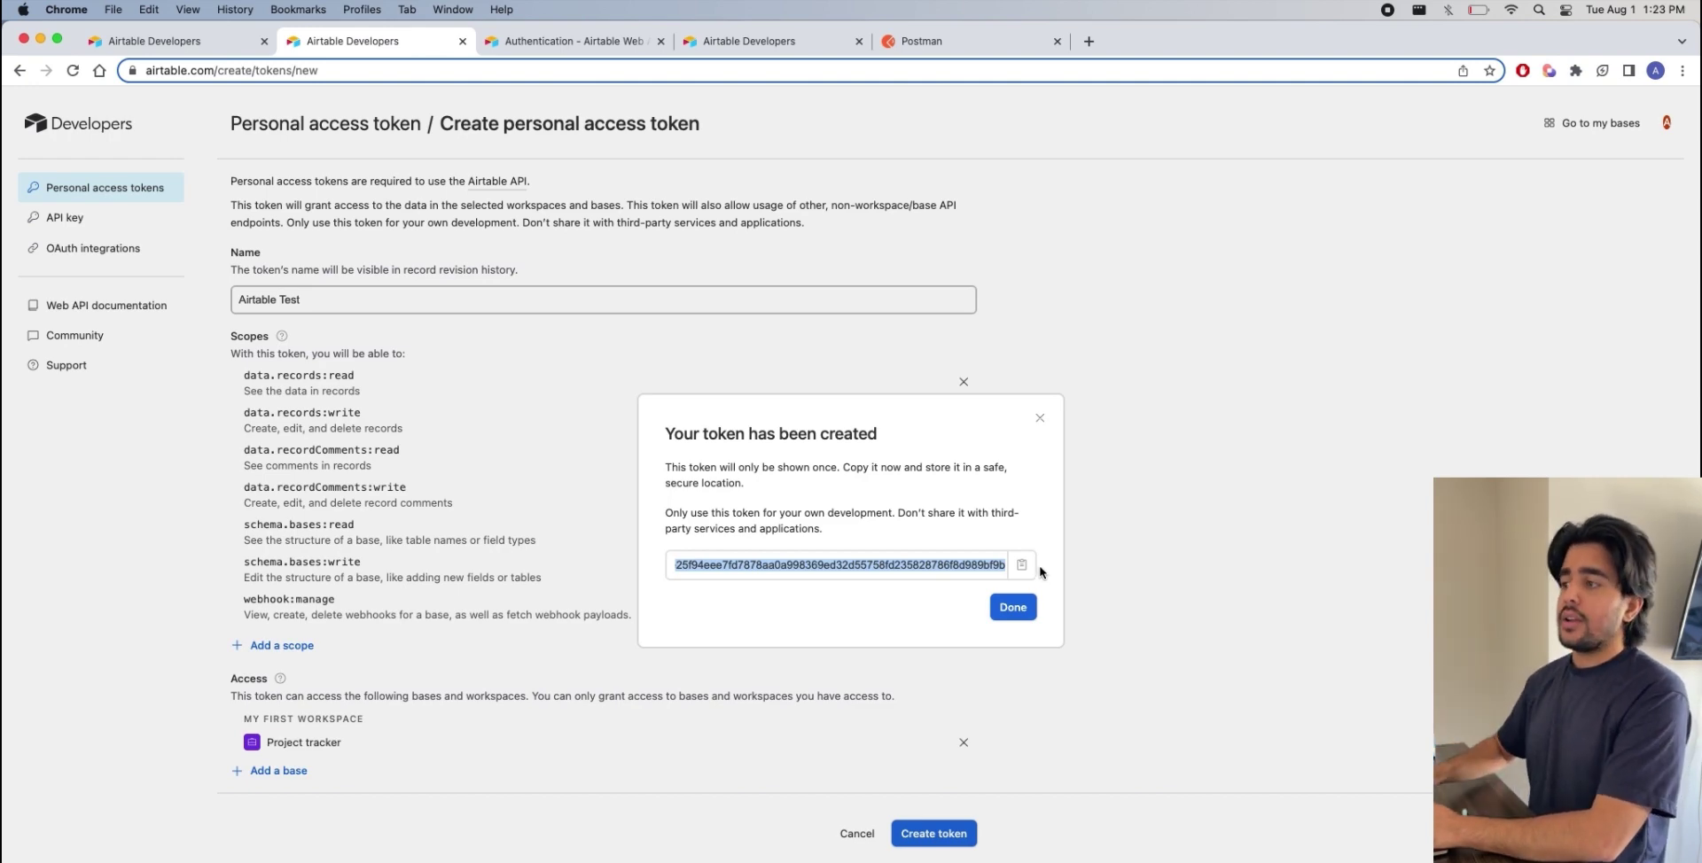
pyautogui.click(1061, 561)
pyautogui.click(962, 560)
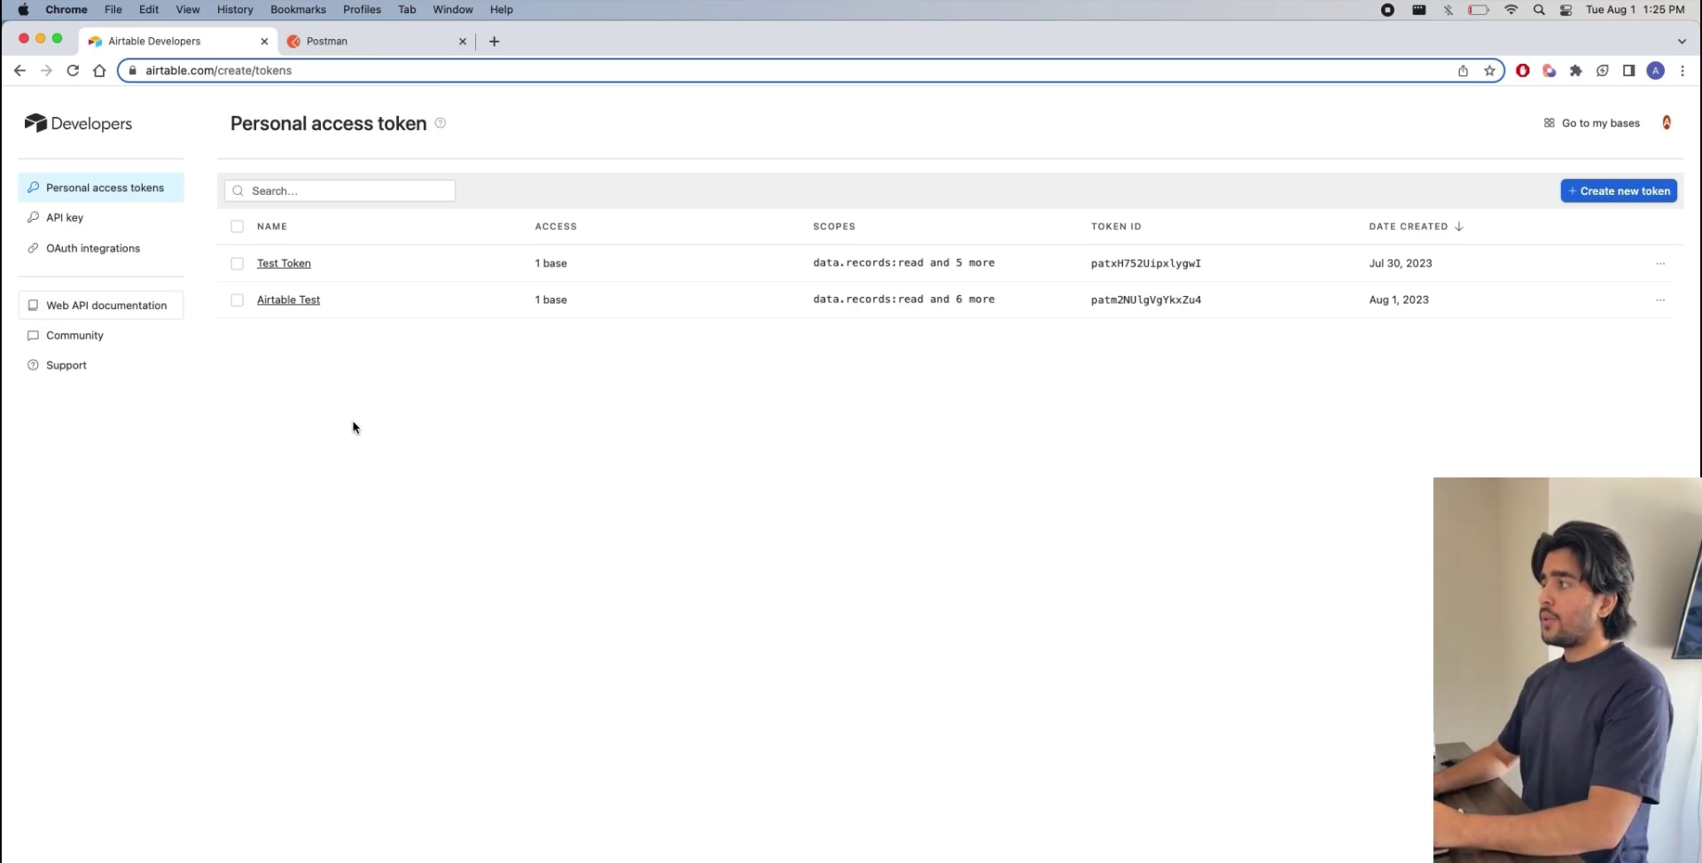
# Open the Web API reference introduction listing the Project tracker base
pyautogui.click(105, 304)
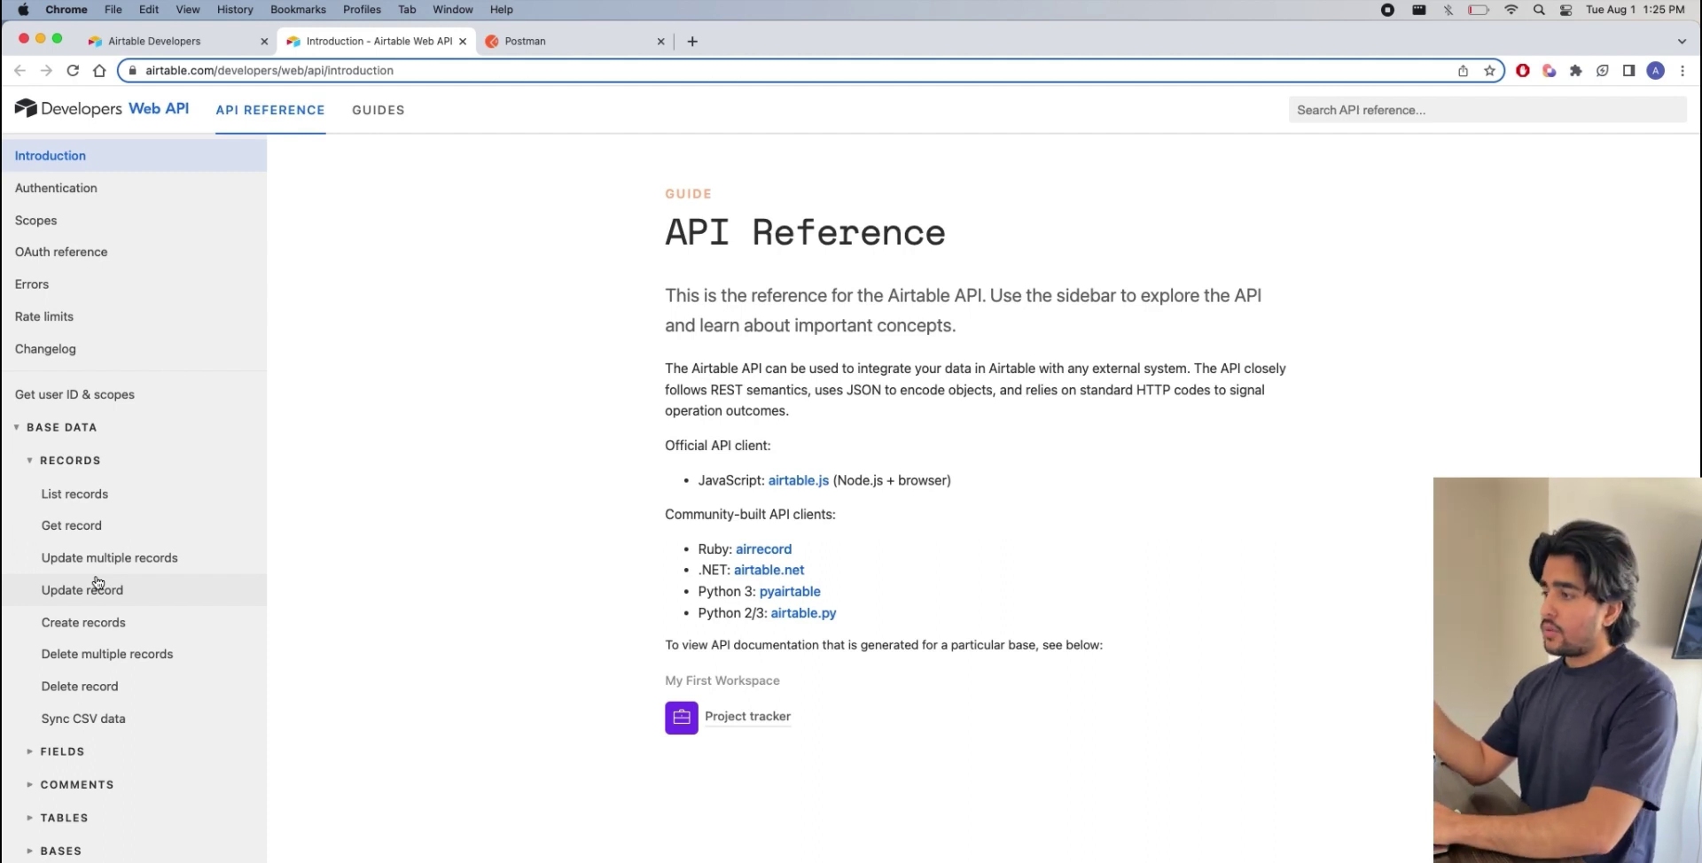
# Open the Project tracker base's API docs and go to the Tasks, timelines, and assignees table section
pyautogui.click(756, 723)
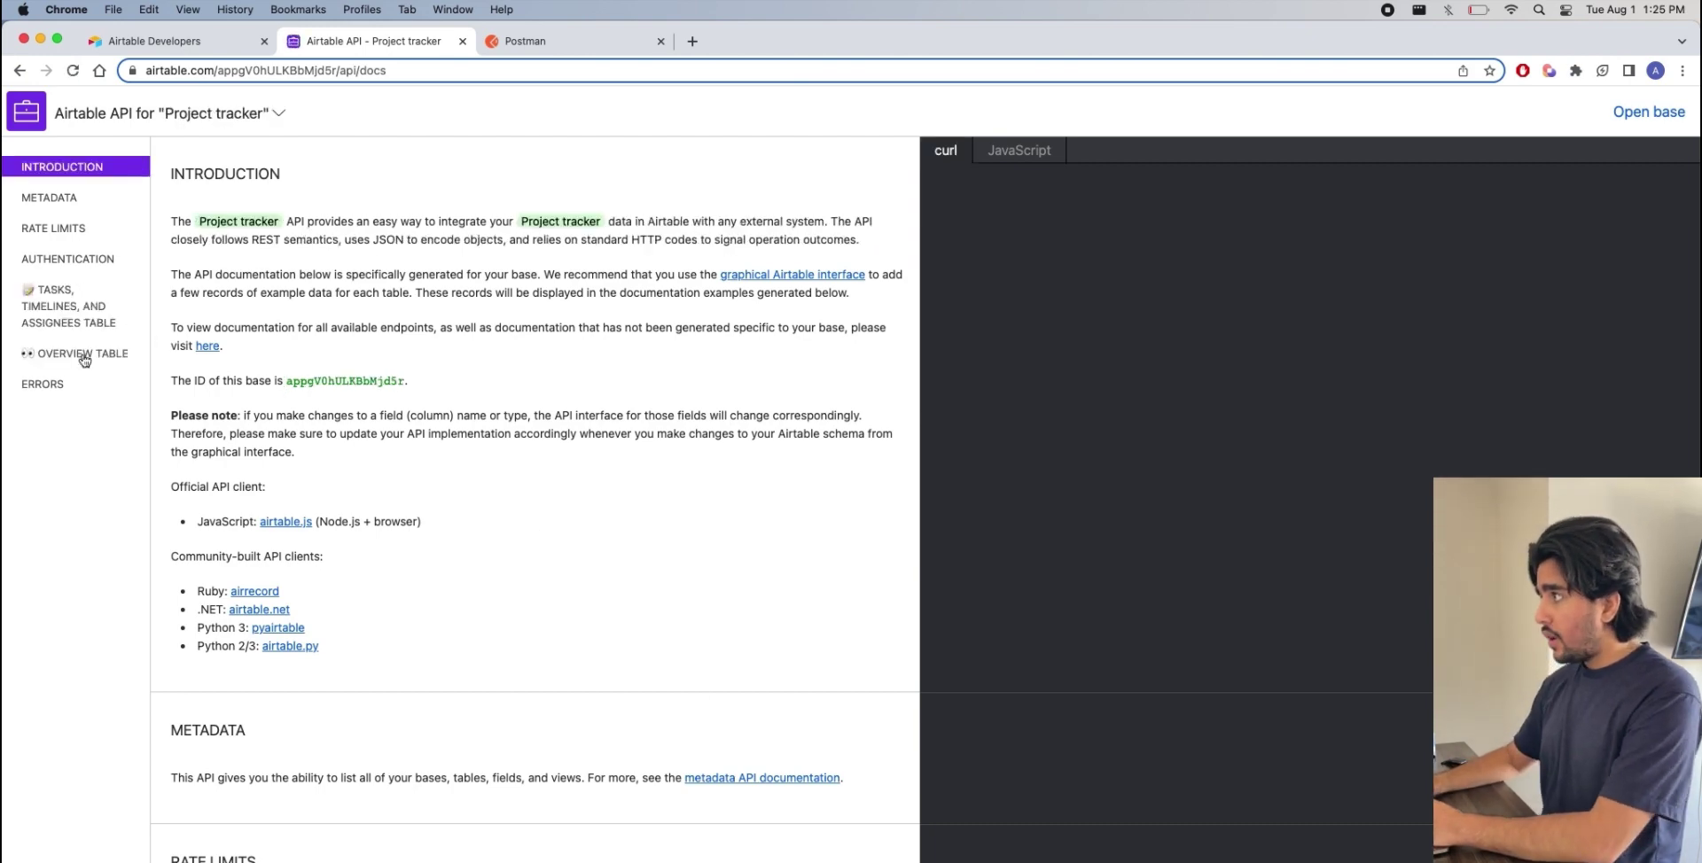
pyautogui.scroll(-3, 322, 531)
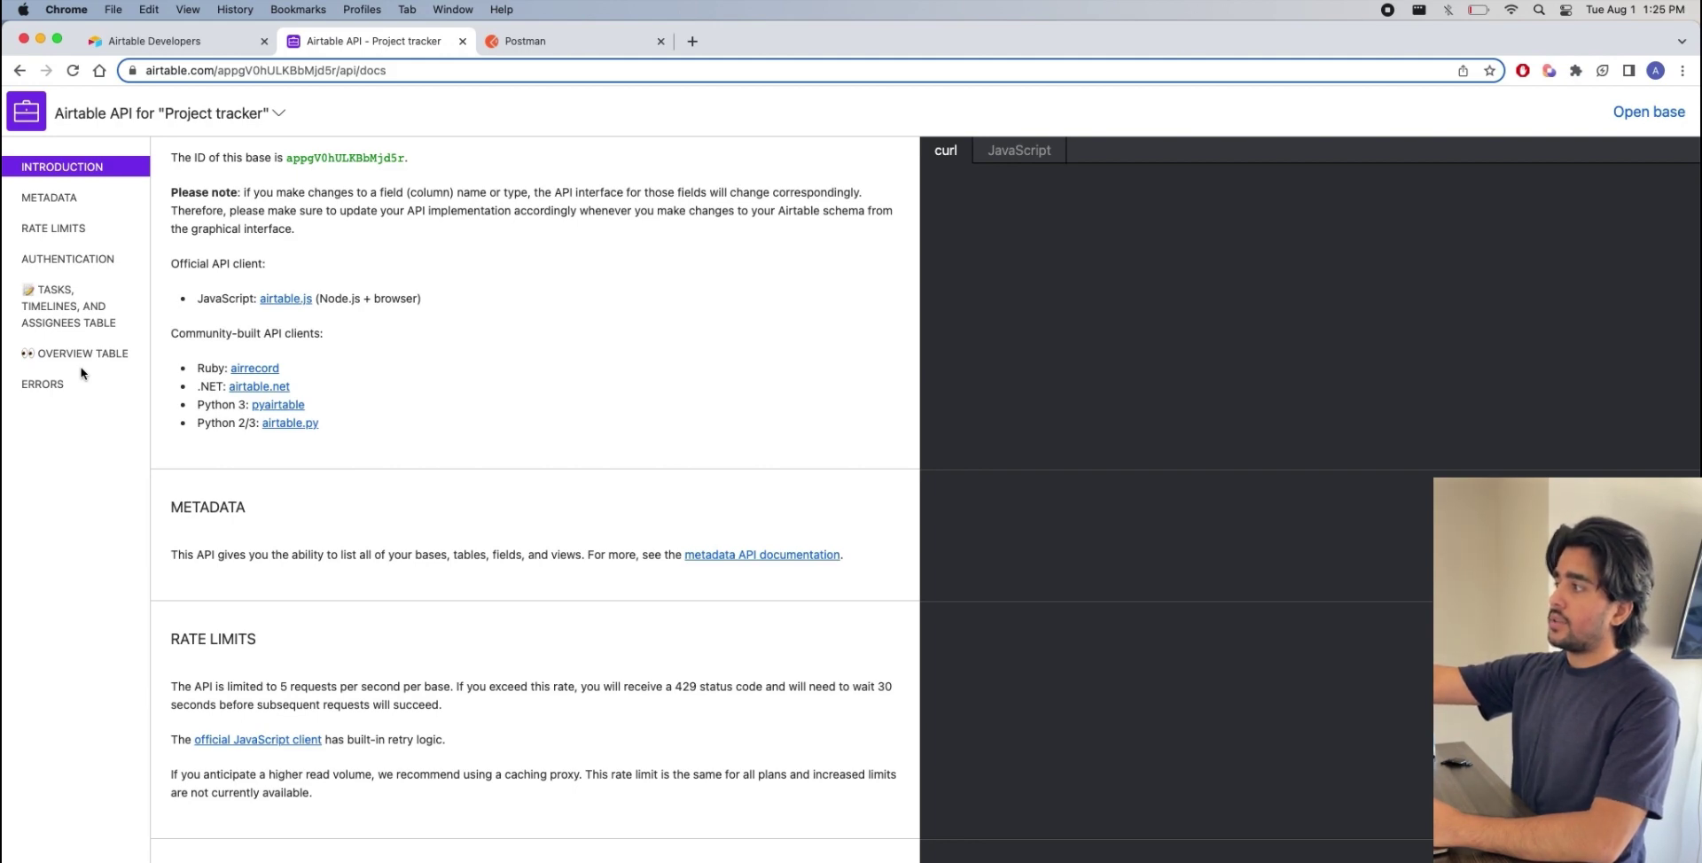
pyautogui.click(36, 308)
pyautogui.scroll(-3, 663, 652)
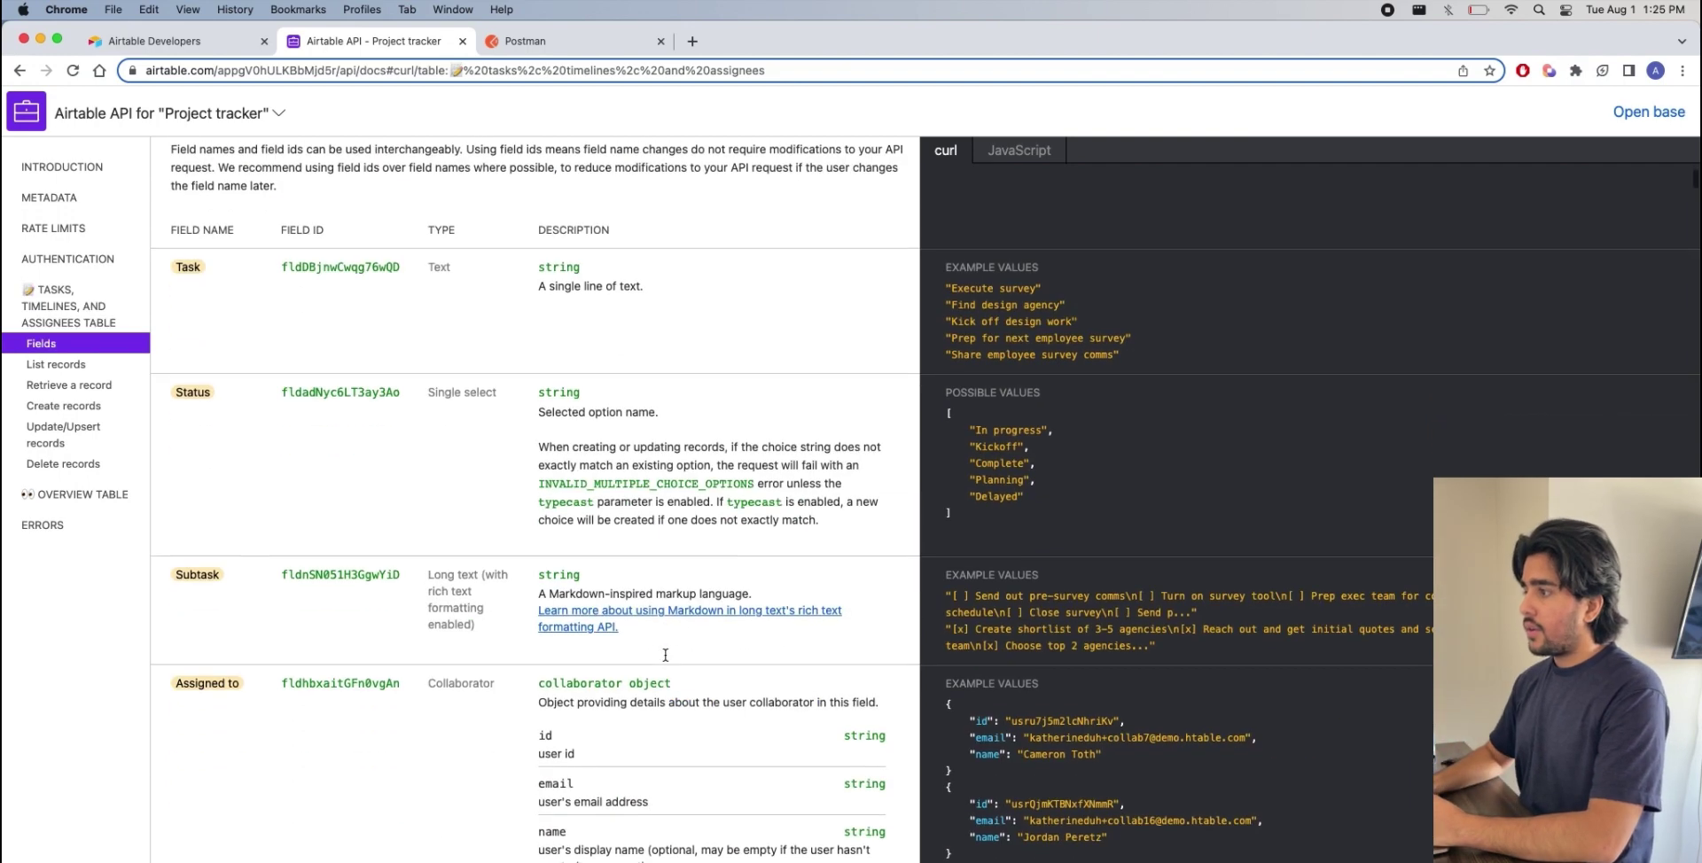
pyautogui.scroll(-3, 666, 660)
pyautogui.scroll(-3, 665, 656)
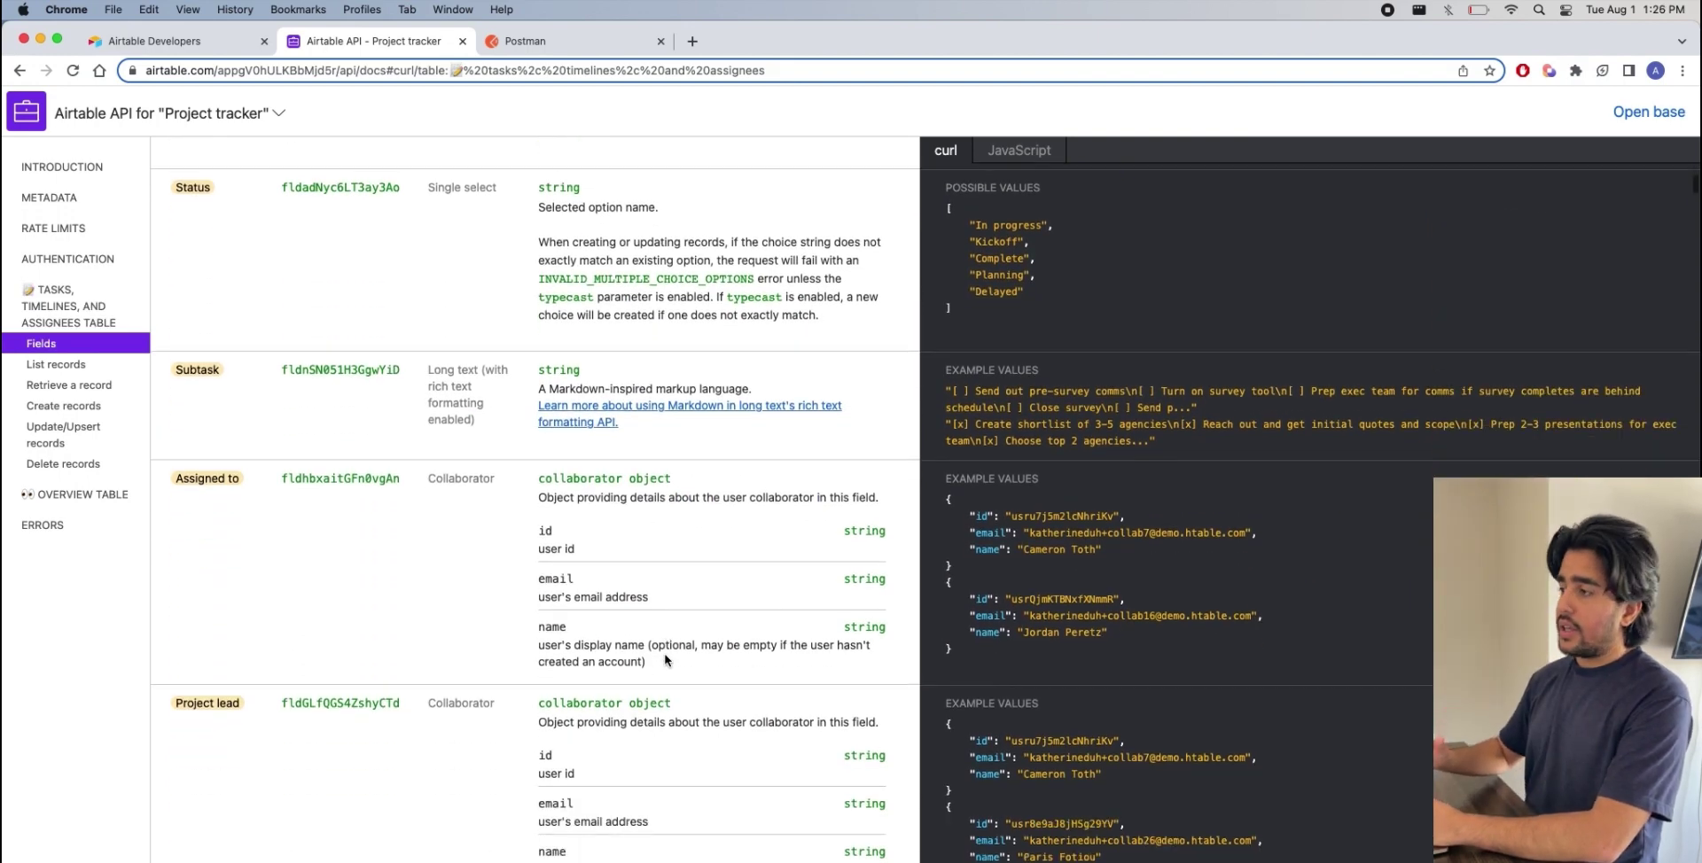
pyautogui.scroll(-3, 665, 656)
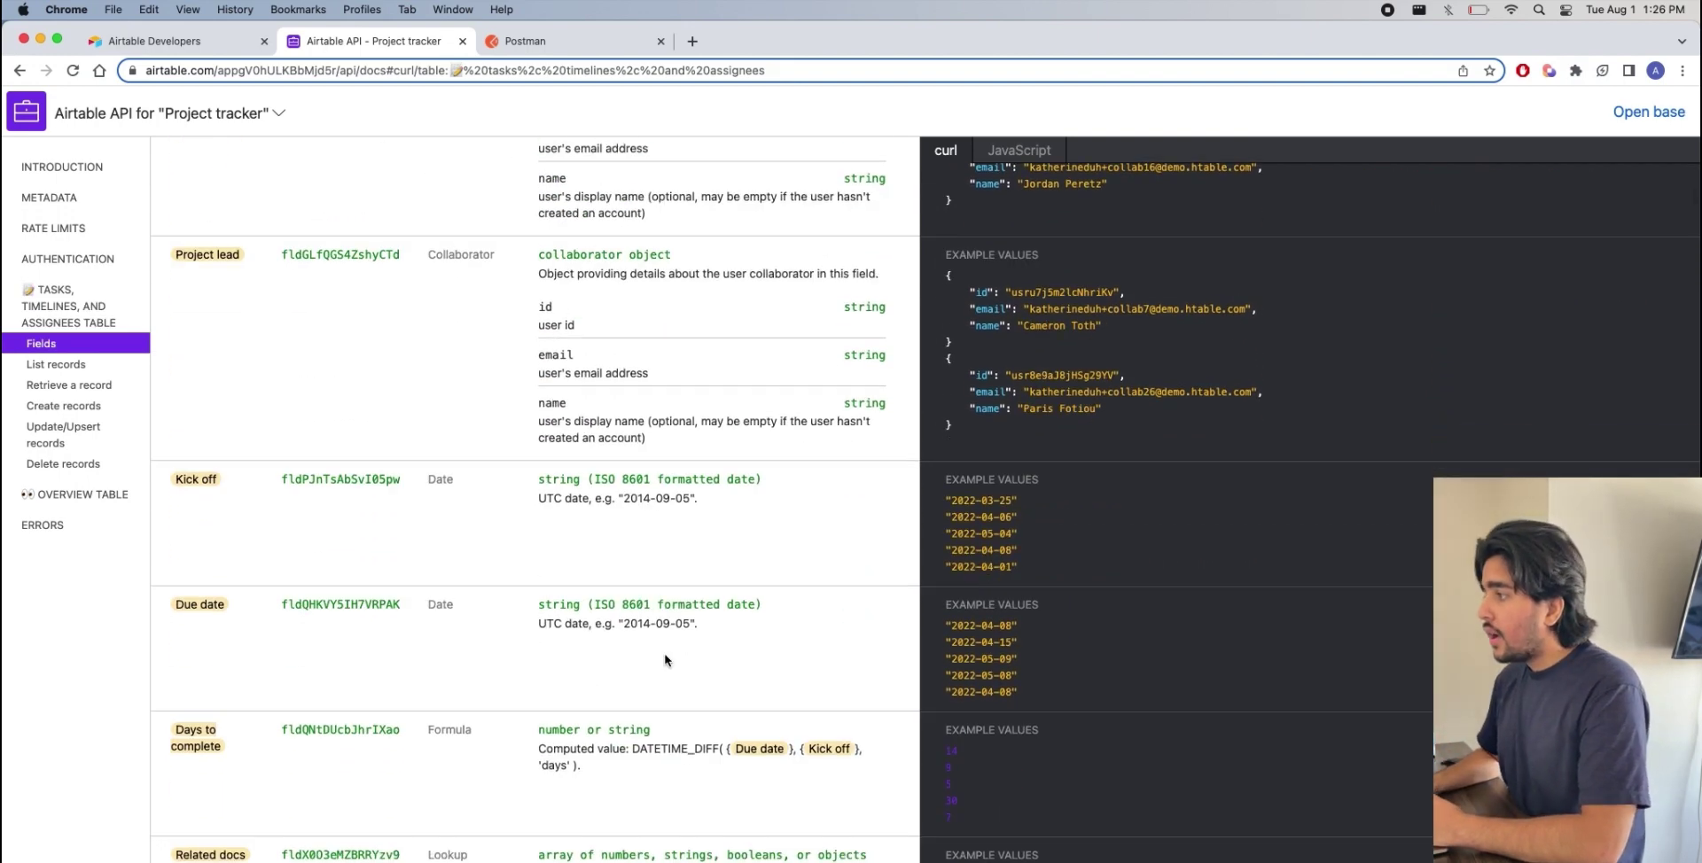
pyautogui.scroll(5, 665, 660)
pyautogui.scroll(1, 665, 660)
pyautogui.scroll(-5, 668, 620)
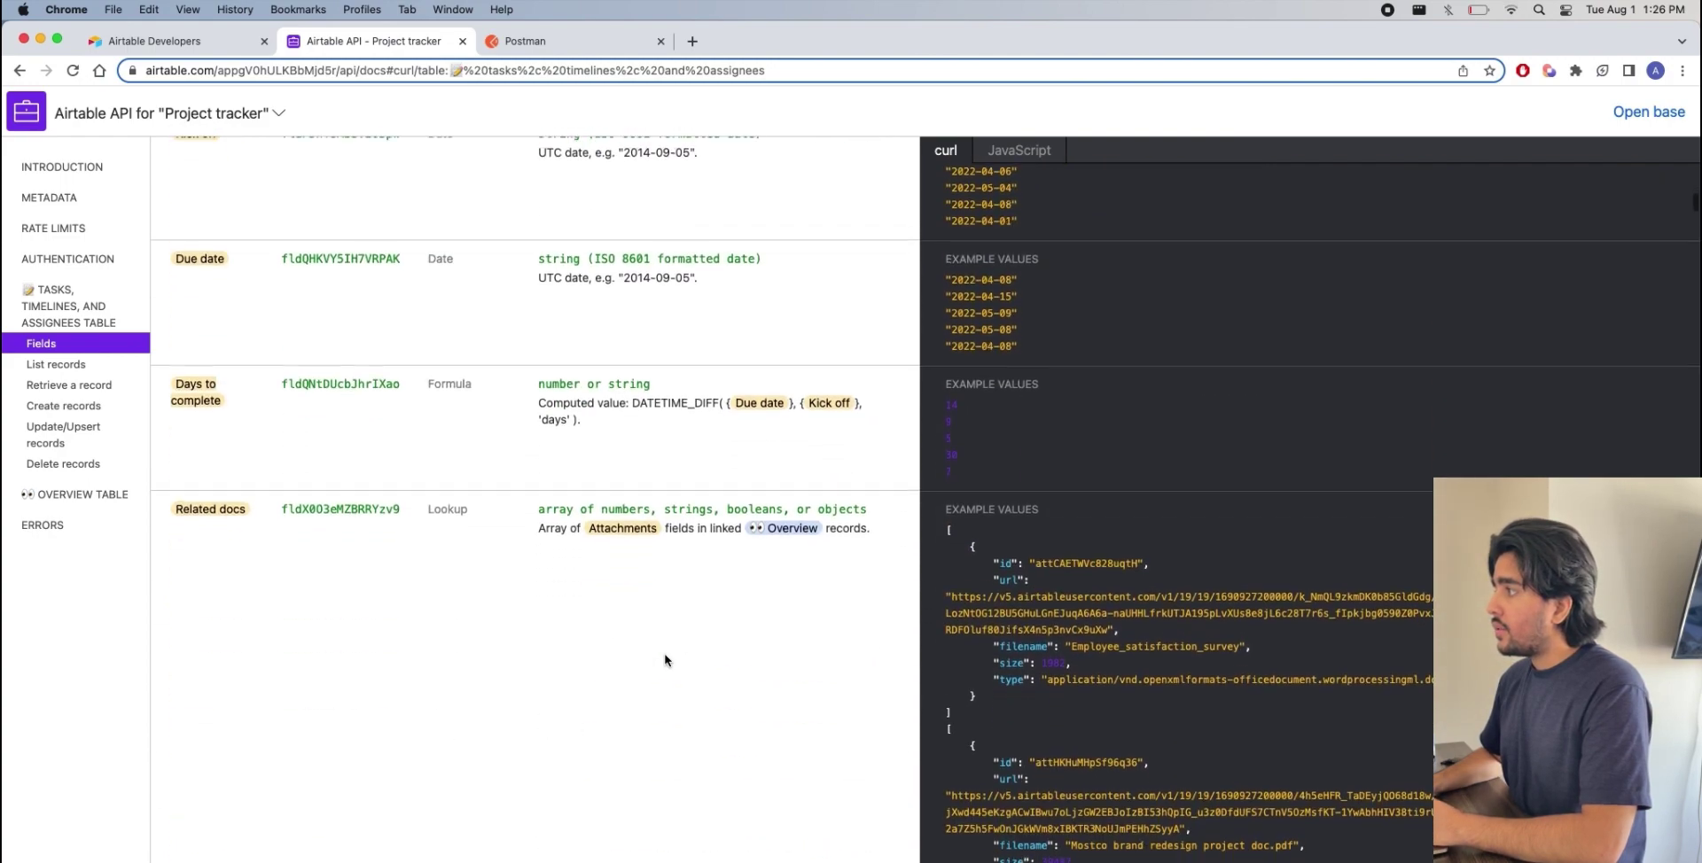
pyautogui.scroll(2, 669, 661)
# Review the List records section and the API base URL in its curl example
pyautogui.click(55, 365)
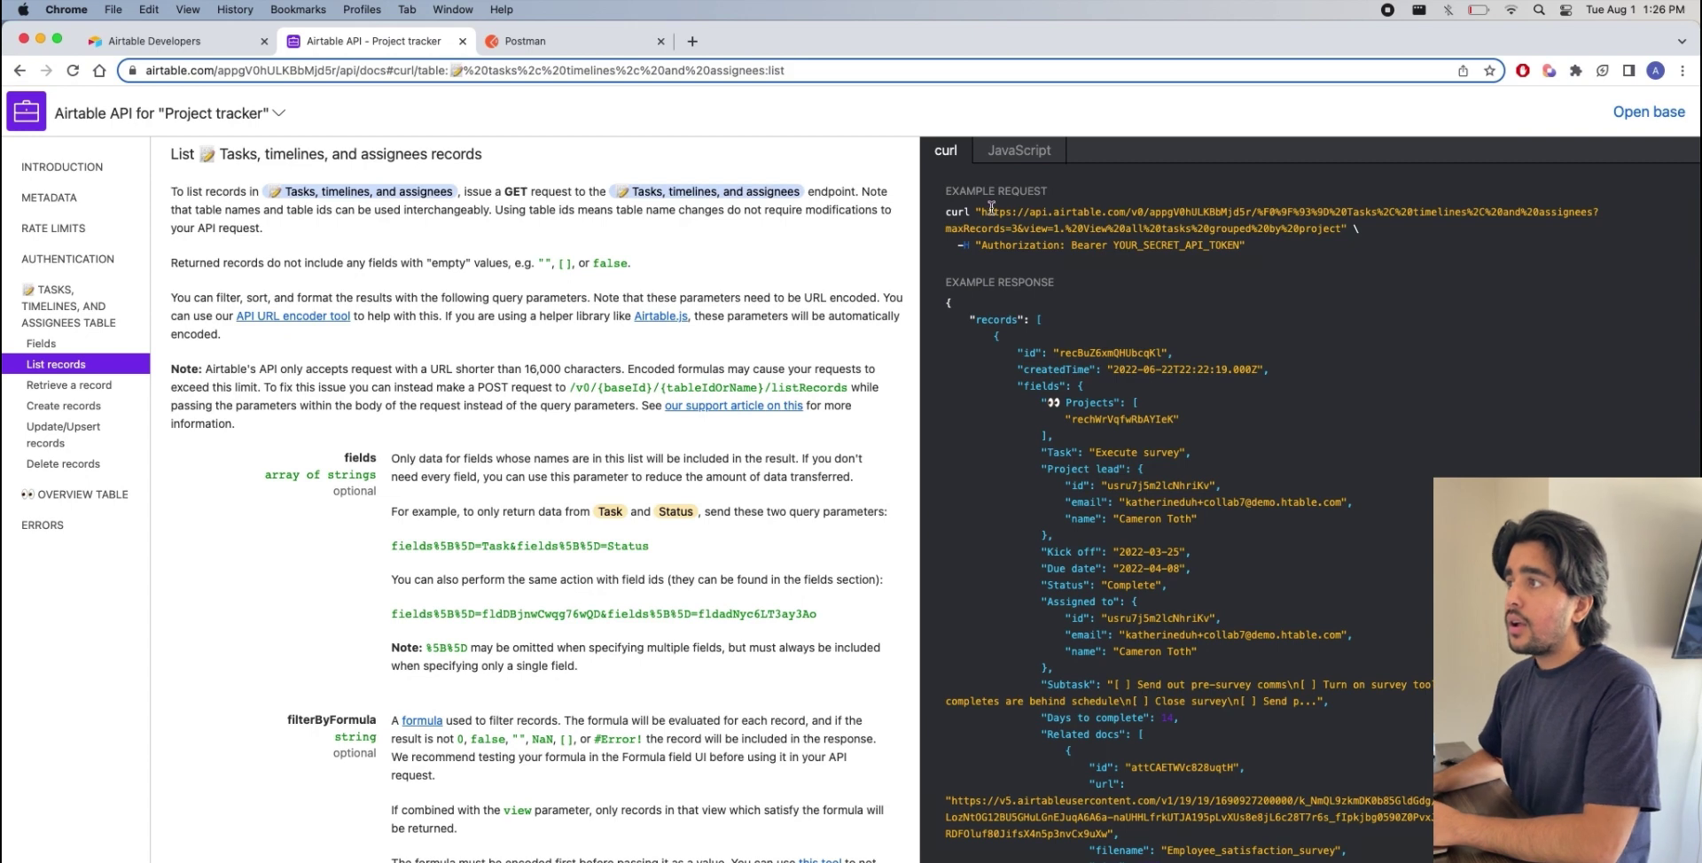
pyautogui.moveTo(982, 211); pyautogui.dragTo(1144, 212)
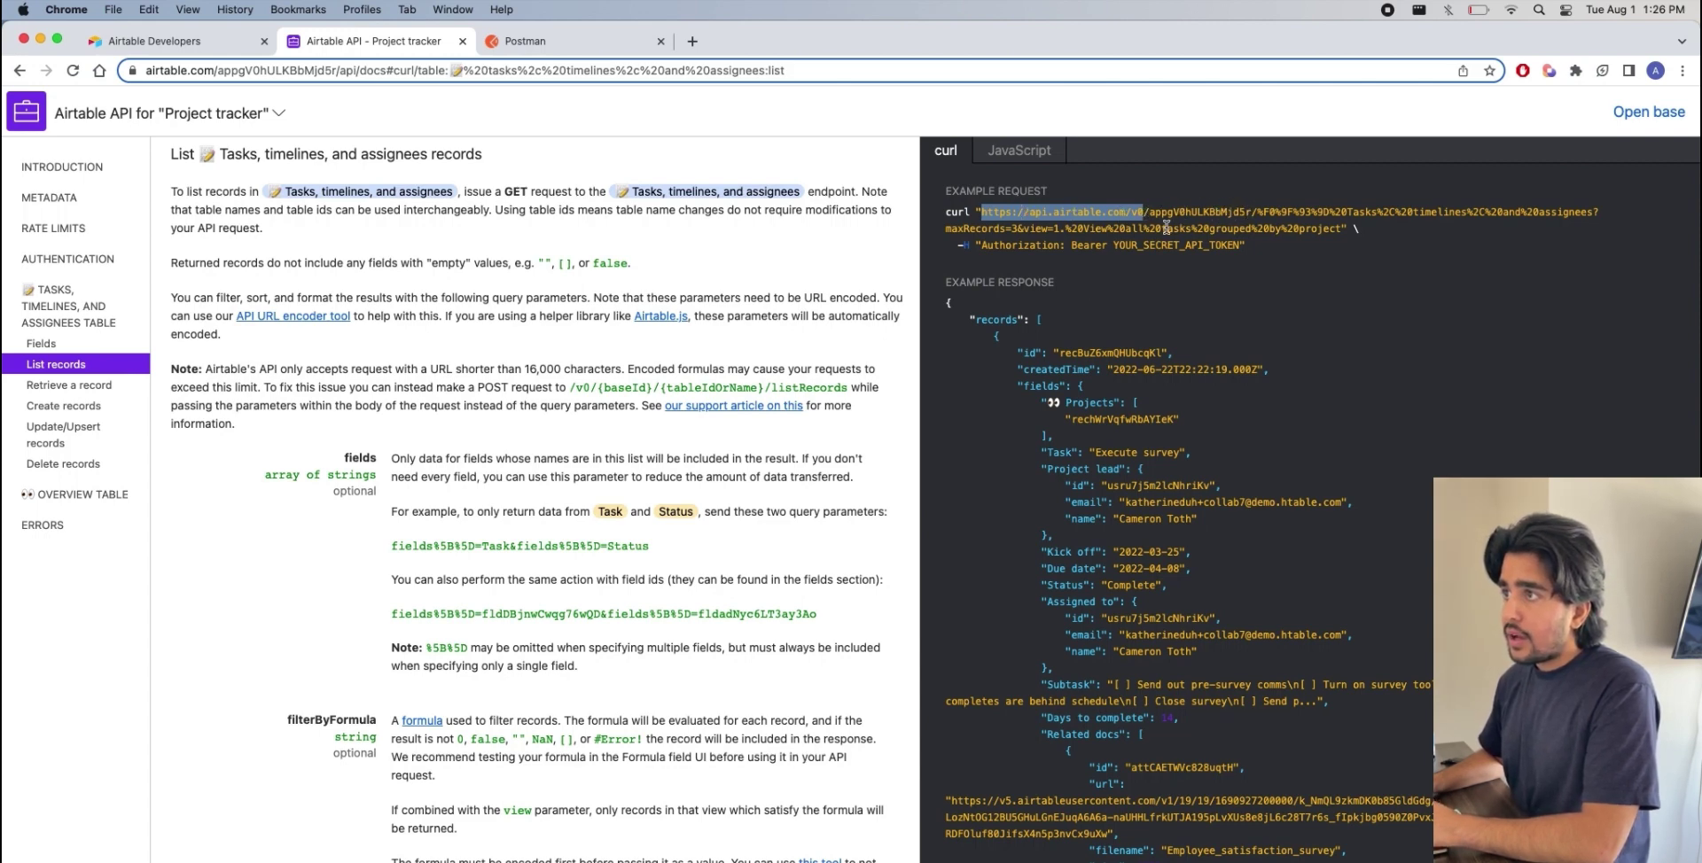
pyautogui.scroll(-5, 576, 611)
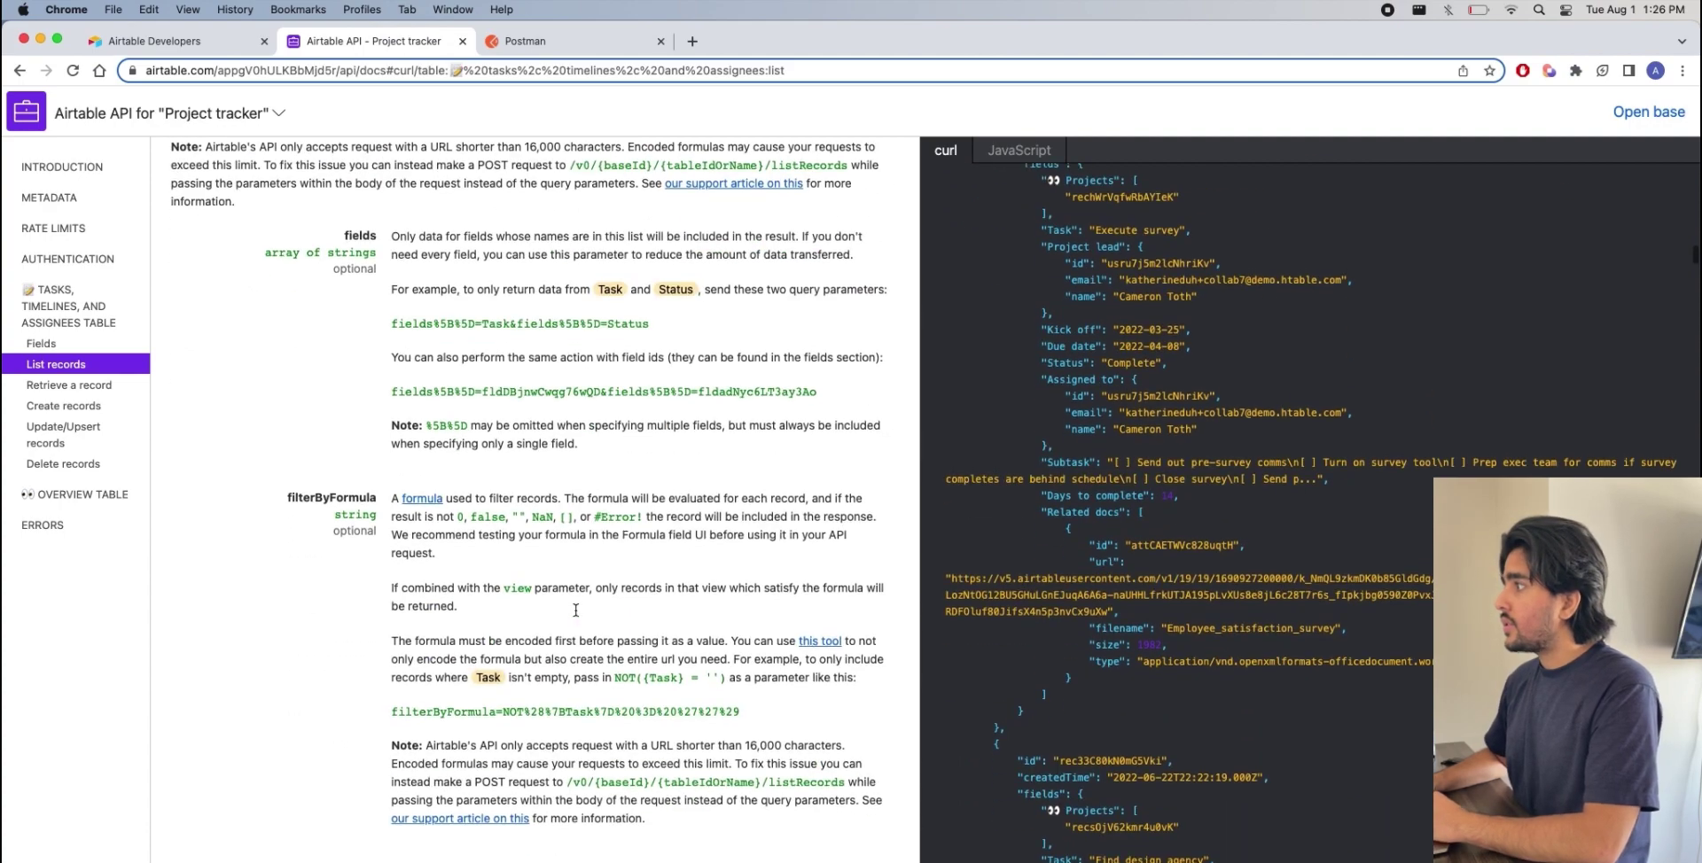
pyautogui.scroll(10, 576, 611)
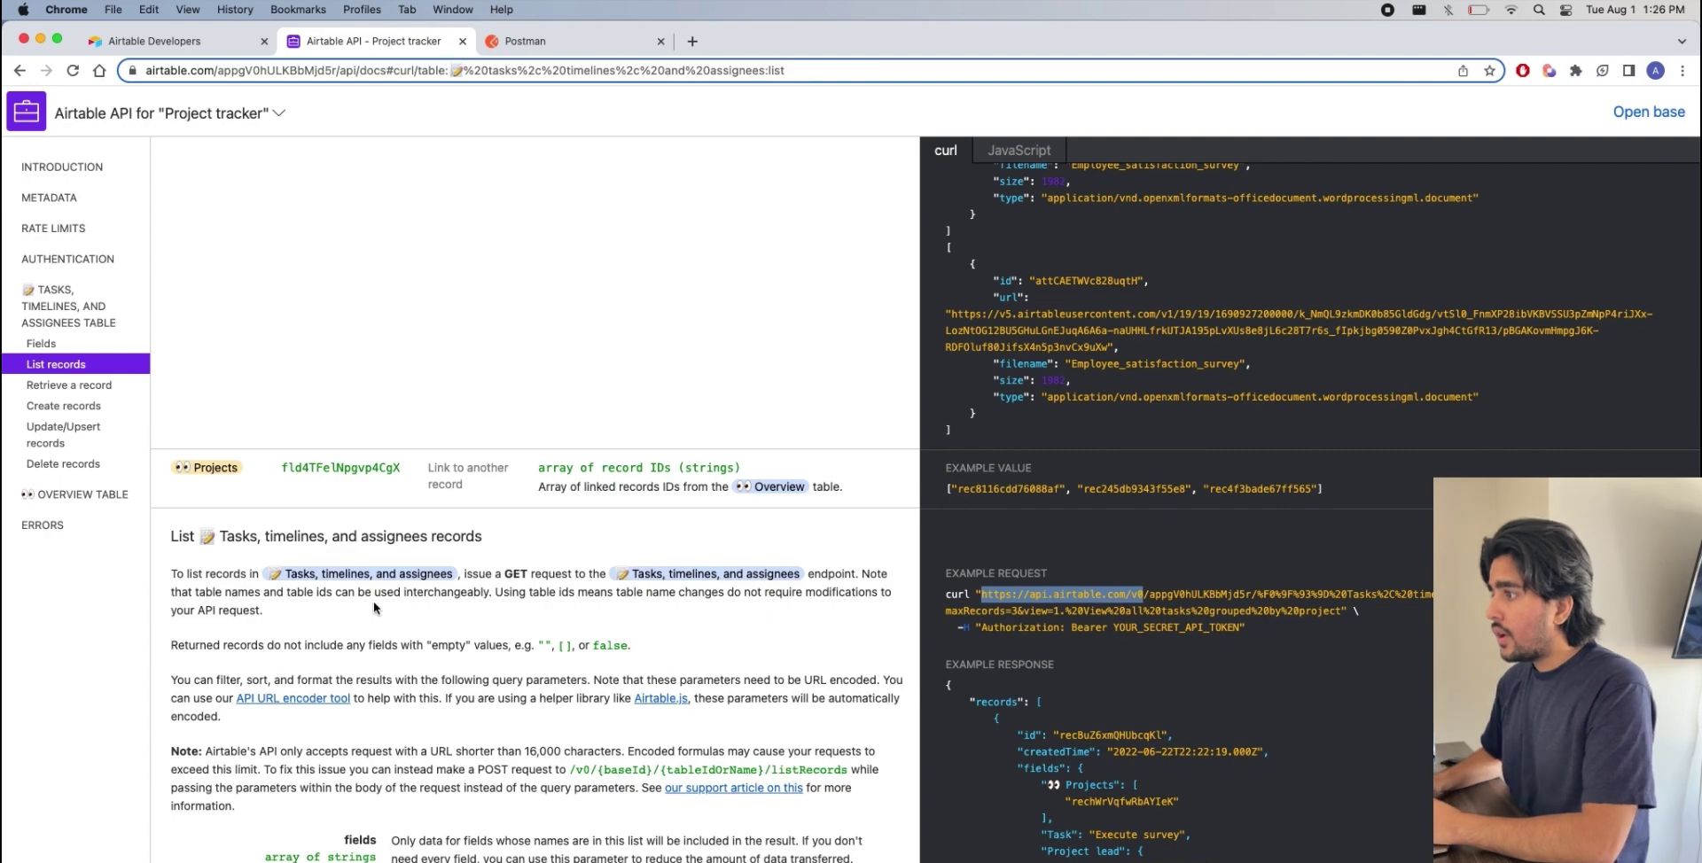
pyautogui.scroll(2, 621, 621)
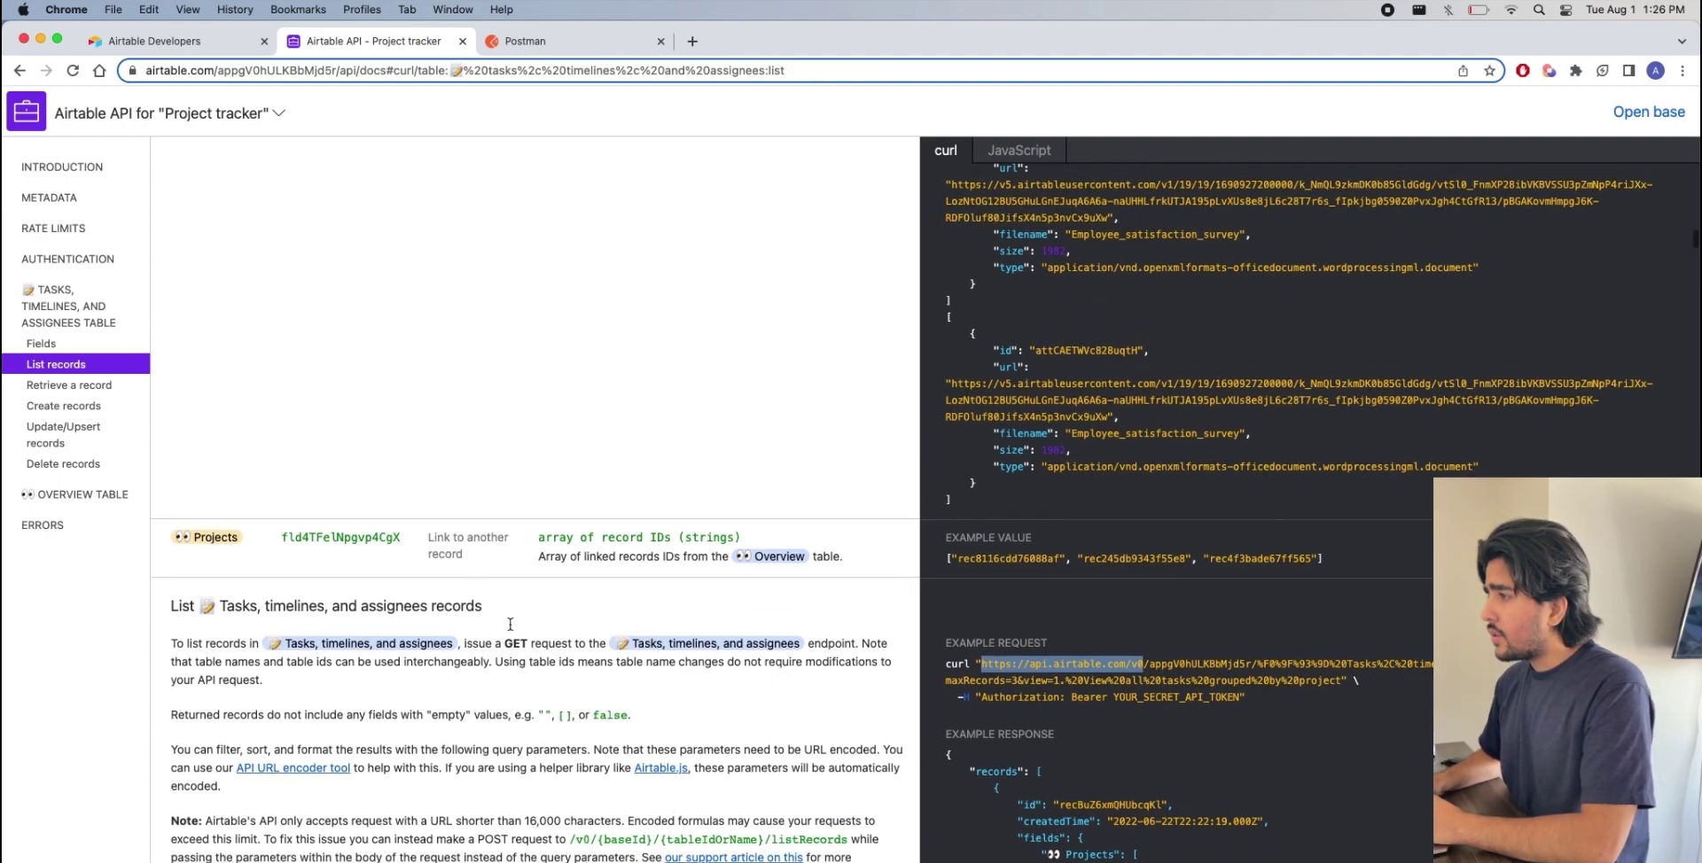
pyautogui.scroll(5, 392, 573)
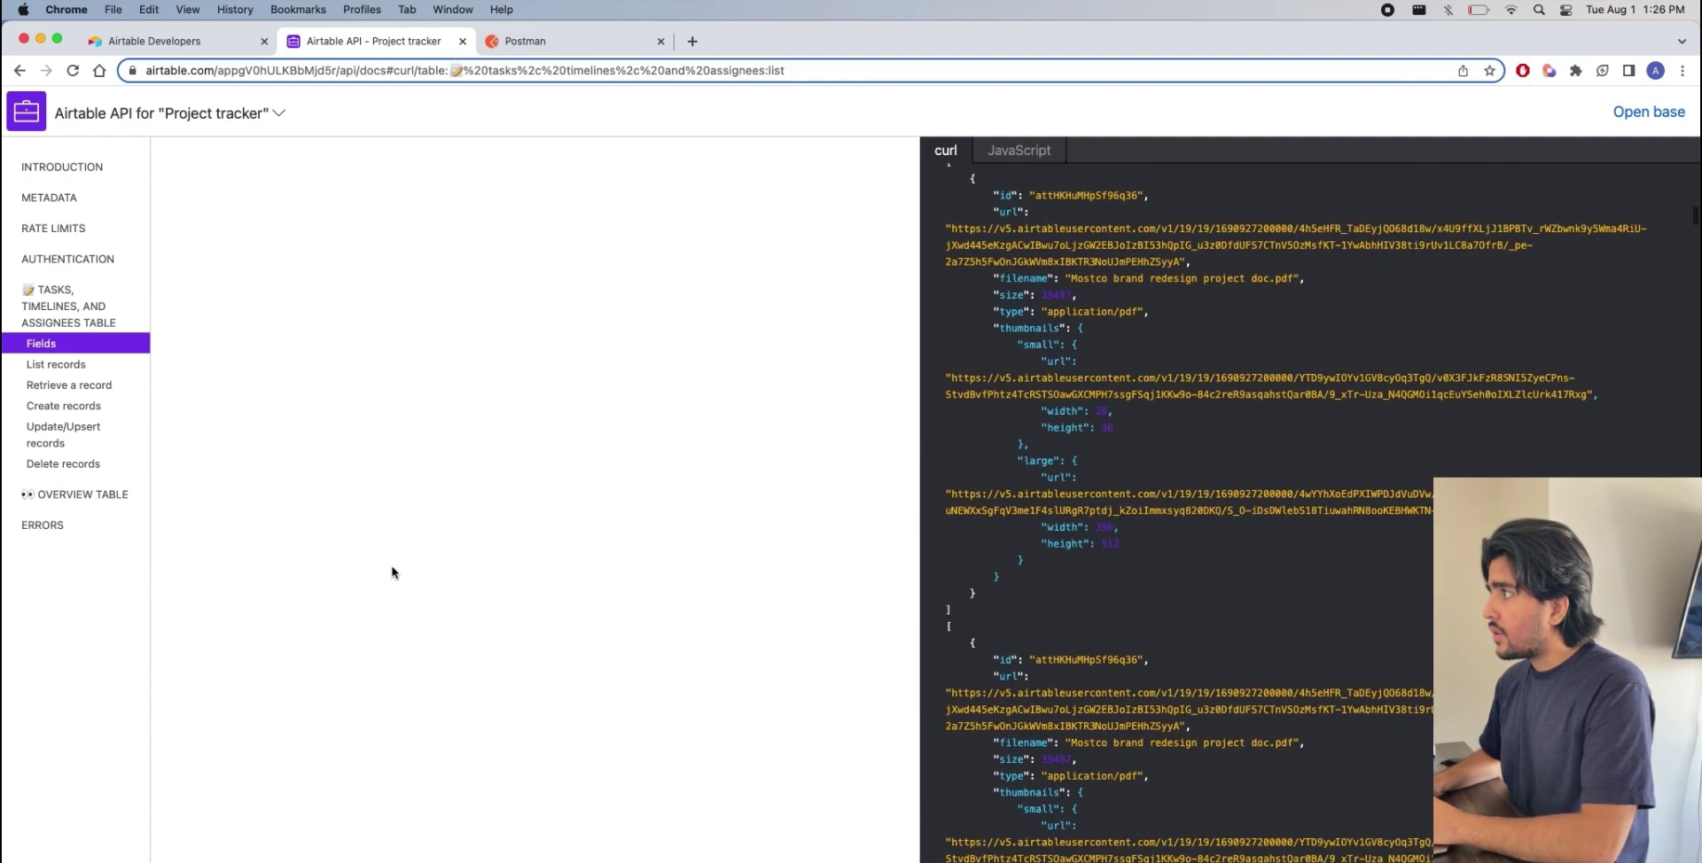
# Highlight the v0 API base URL, base ID and tasks table ID in the docs, then go to Postman
pyautogui.scroll(10, 393, 573)
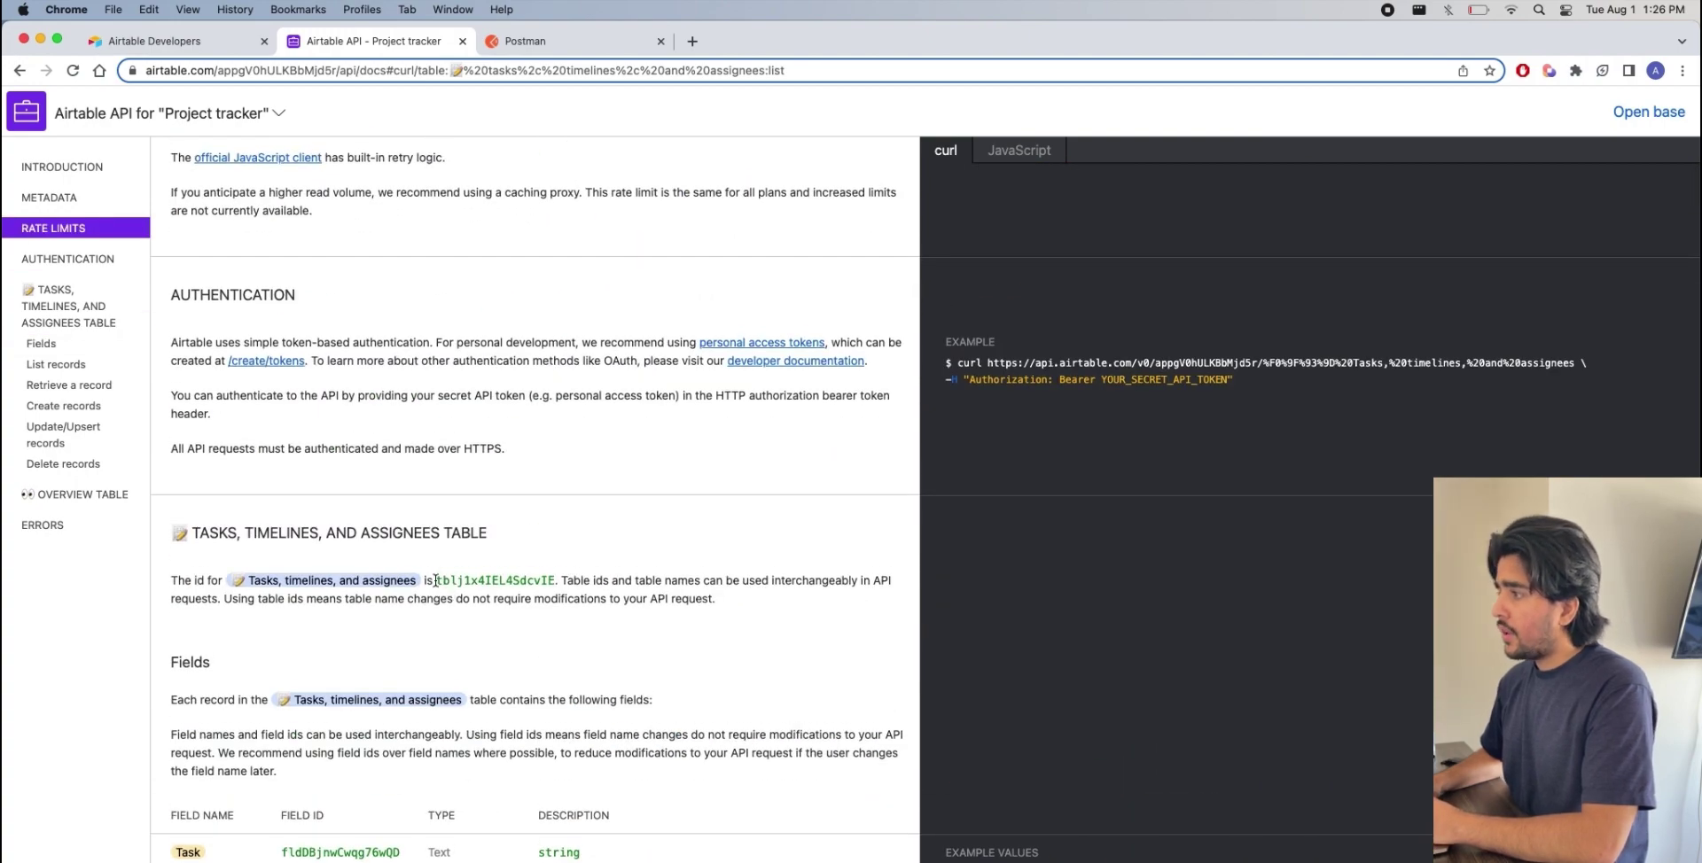
pyautogui.moveTo(435, 582); pyautogui.dragTo(553, 577)
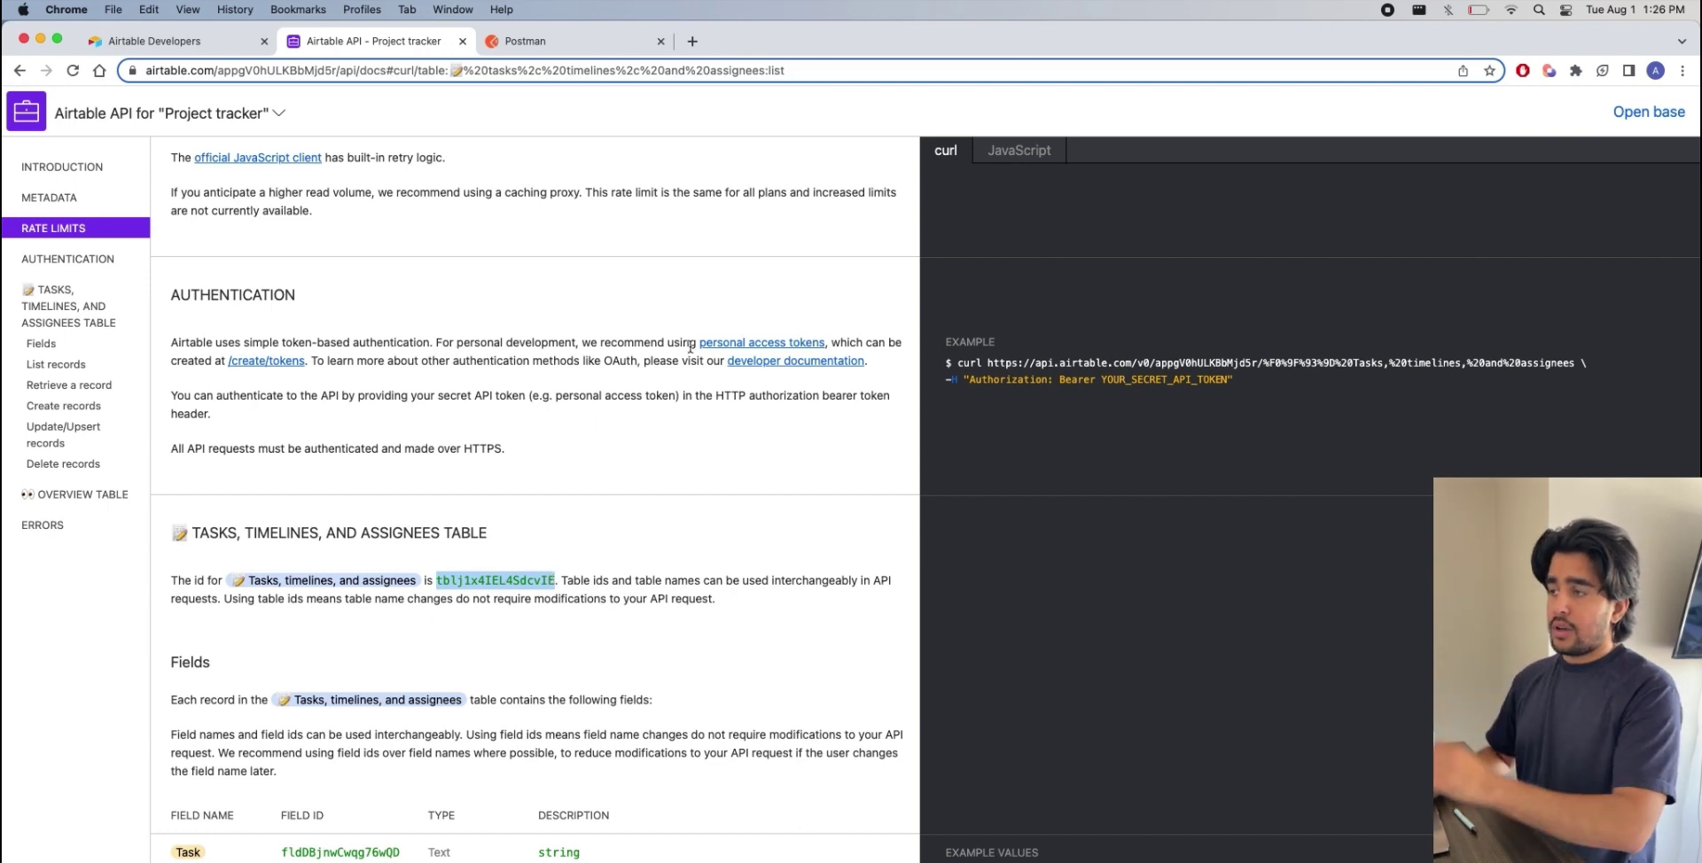
pyautogui.moveTo(987, 363); pyautogui.dragTo(1150, 363)
pyautogui.moveTo(1150, 364); pyautogui.dragTo(989, 366)
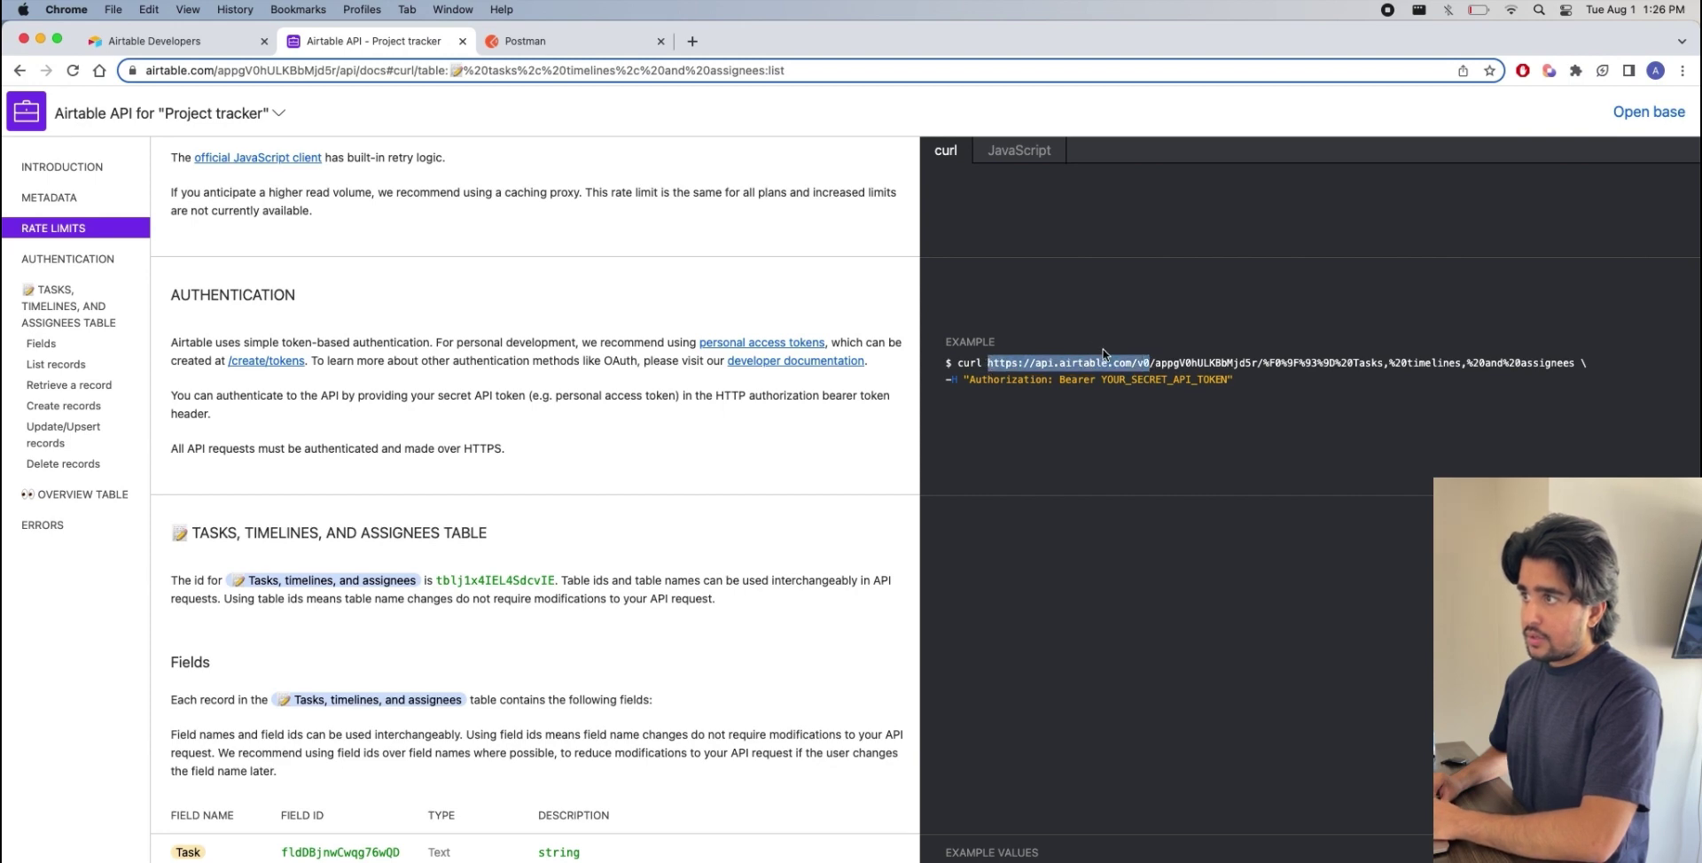
pyautogui.moveTo(1155, 364); pyautogui.dragTo(1255, 364)
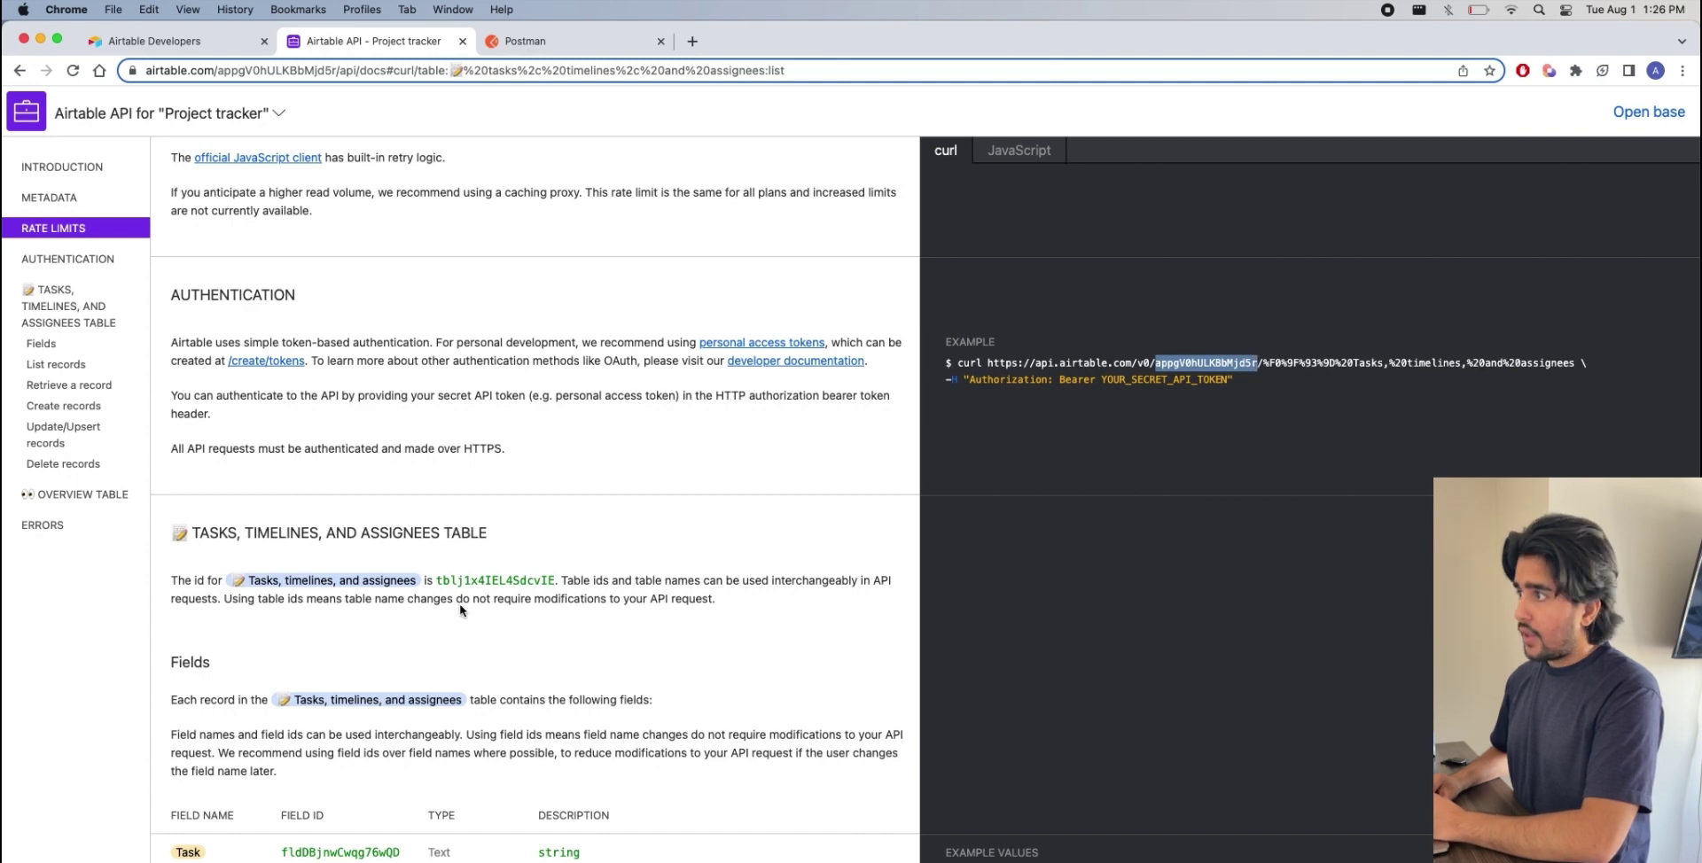
pyautogui.moveTo(438, 583); pyautogui.dragTo(527, 578)
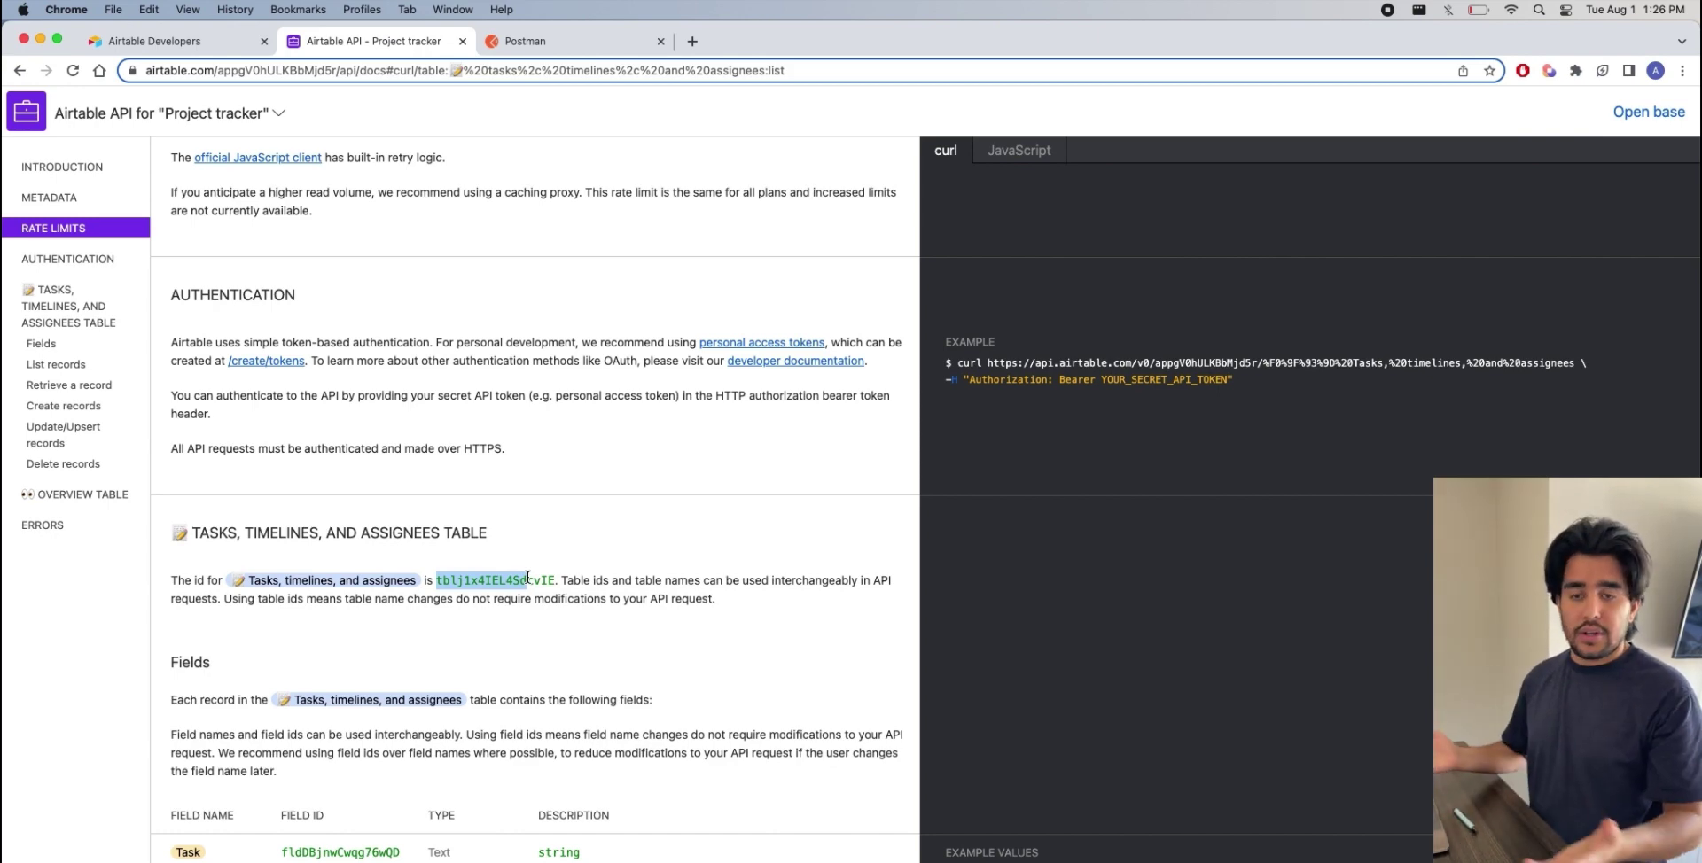
pyautogui.moveTo(987, 363); pyautogui.dragTo(1152, 363)
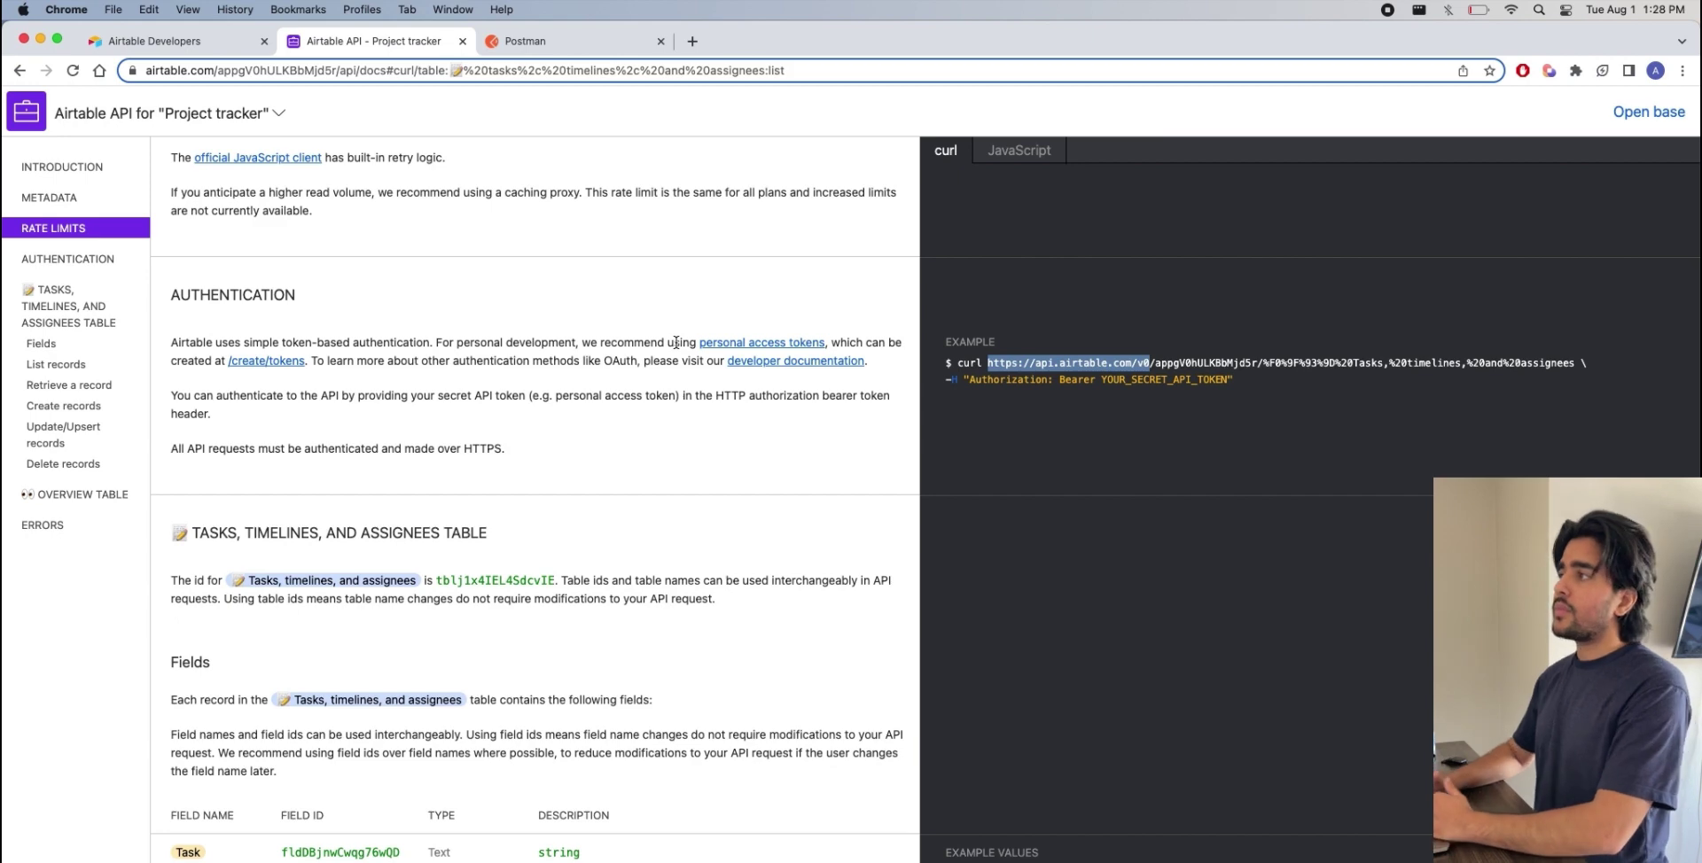
pyautogui.click(578, 39)
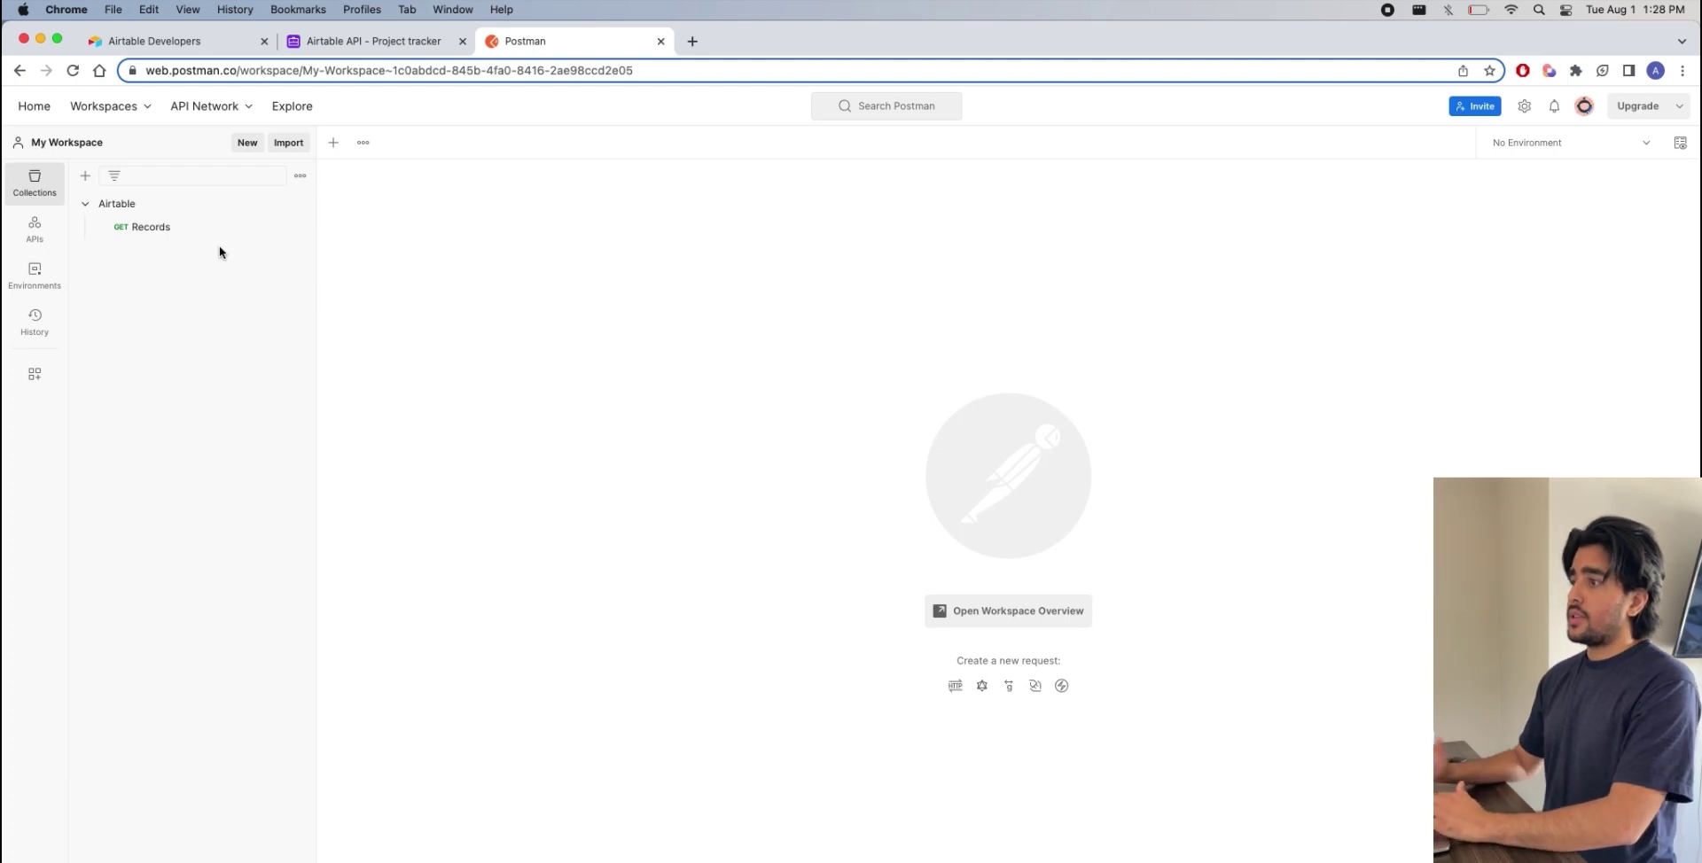
# Create a Postman collection named 'Airtable Test' and view its Variables and Overview tabs
pyautogui.click(89, 177)
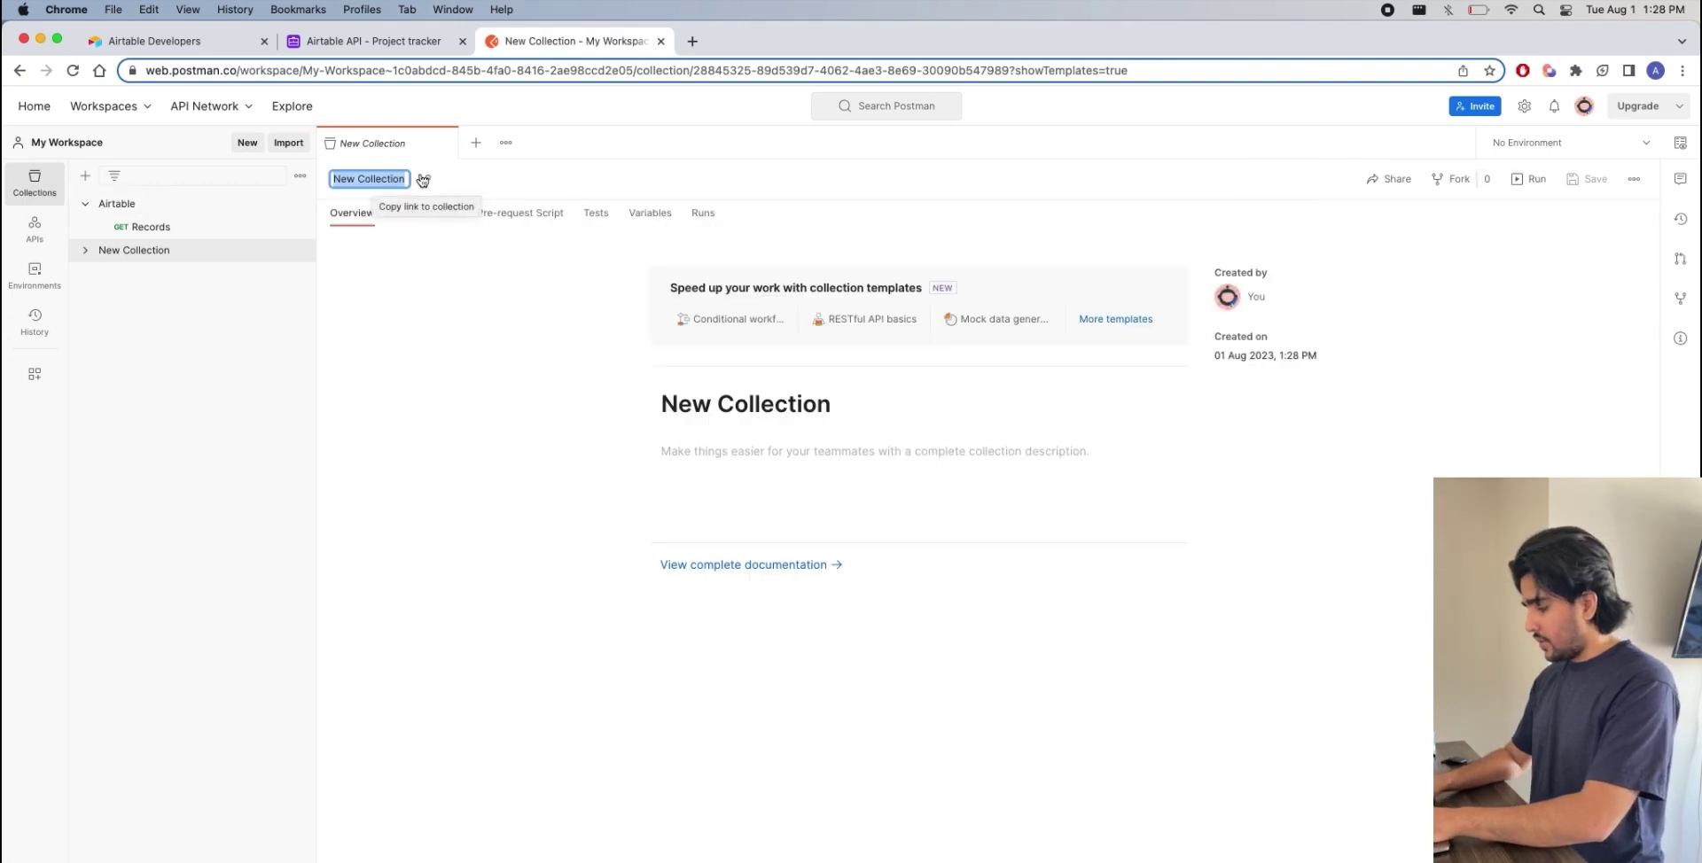
pyautogui.write('Airtable ')
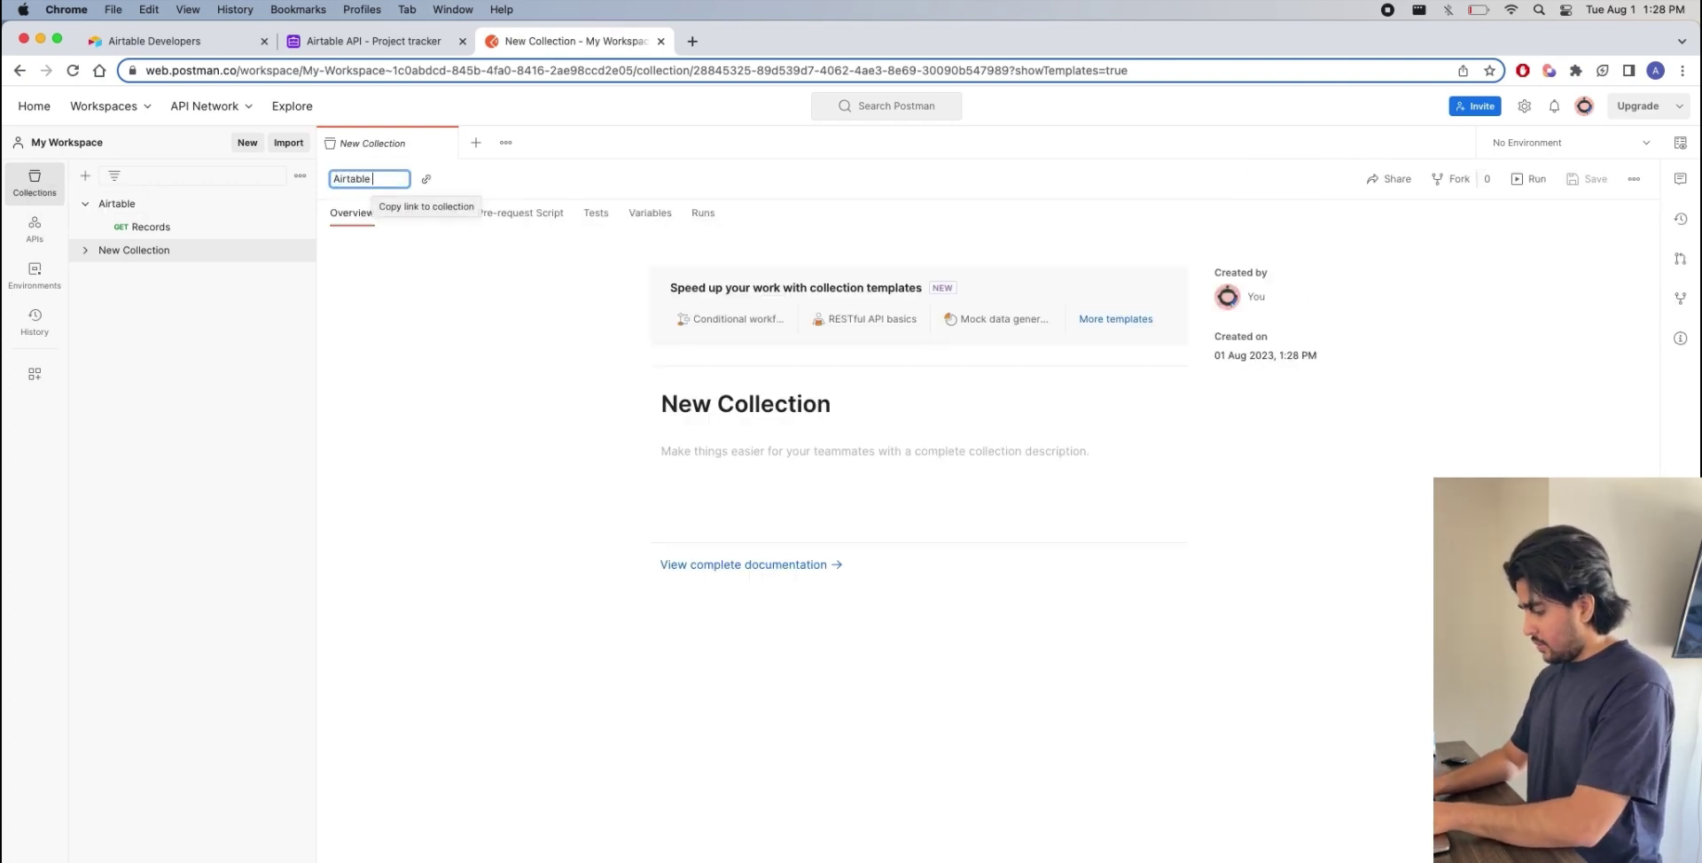
pyautogui.write('Test')
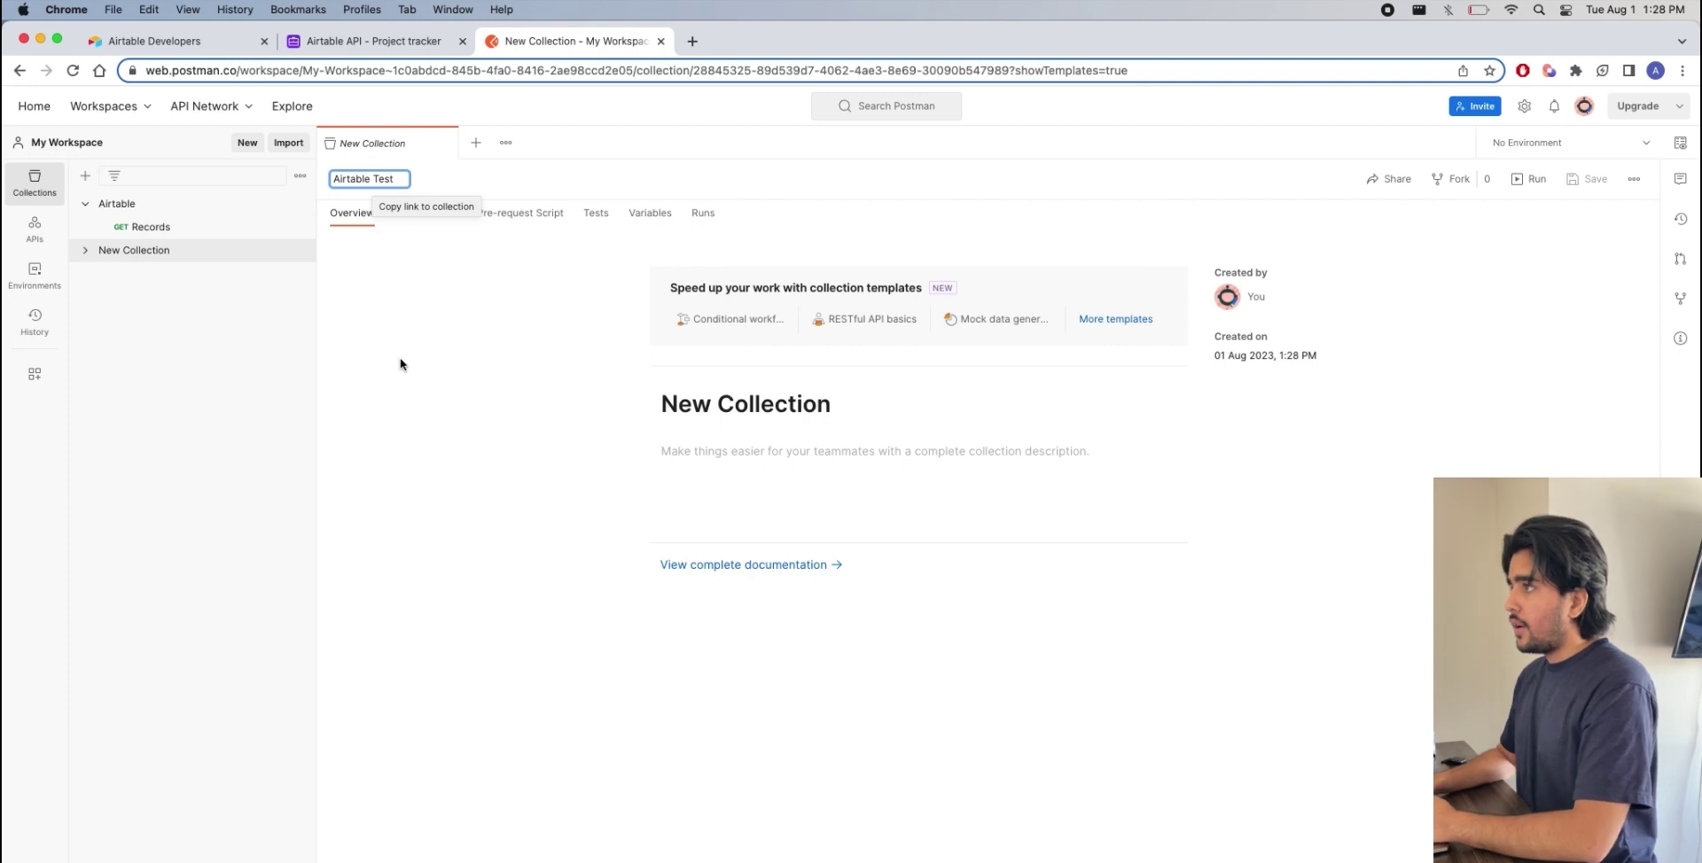
pyautogui.press('Return')
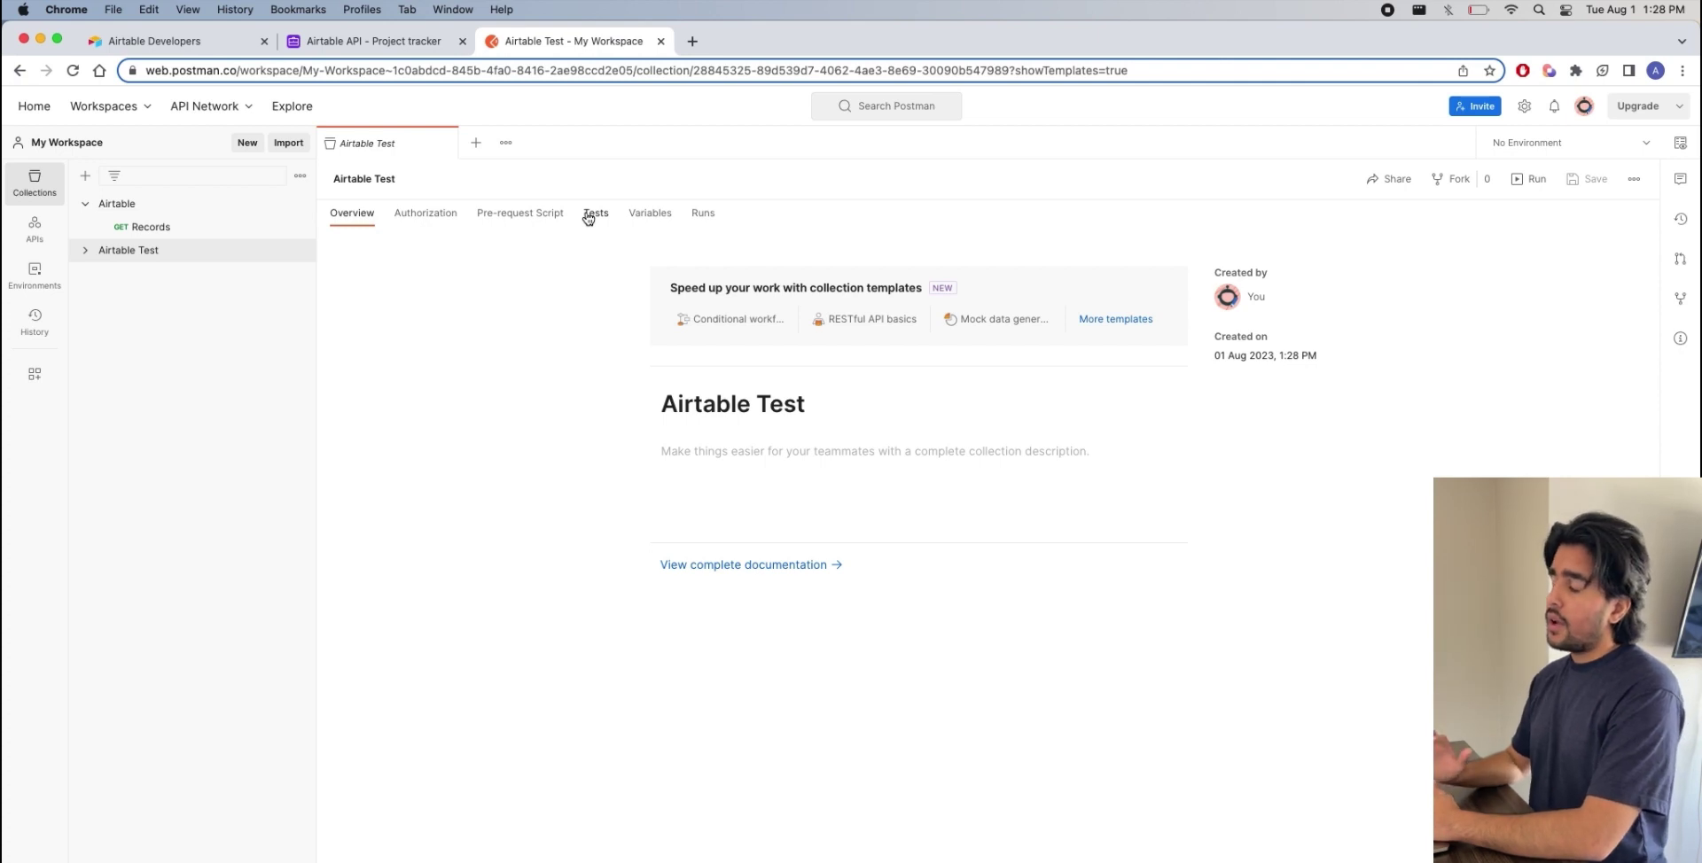
pyautogui.click(636, 212)
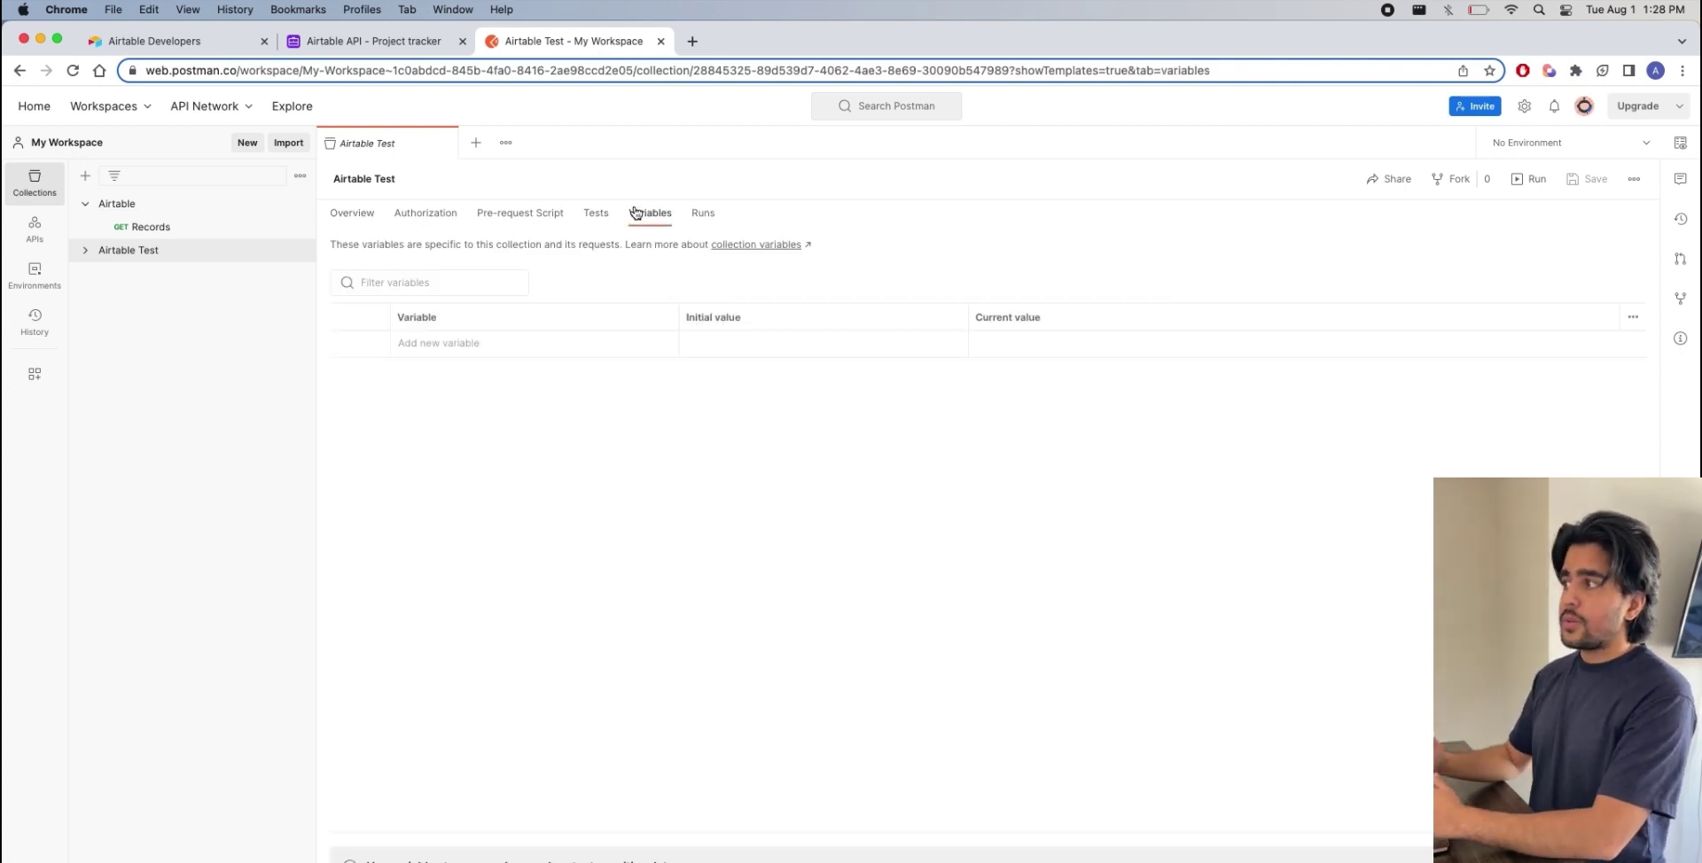
pyautogui.click(351, 215)
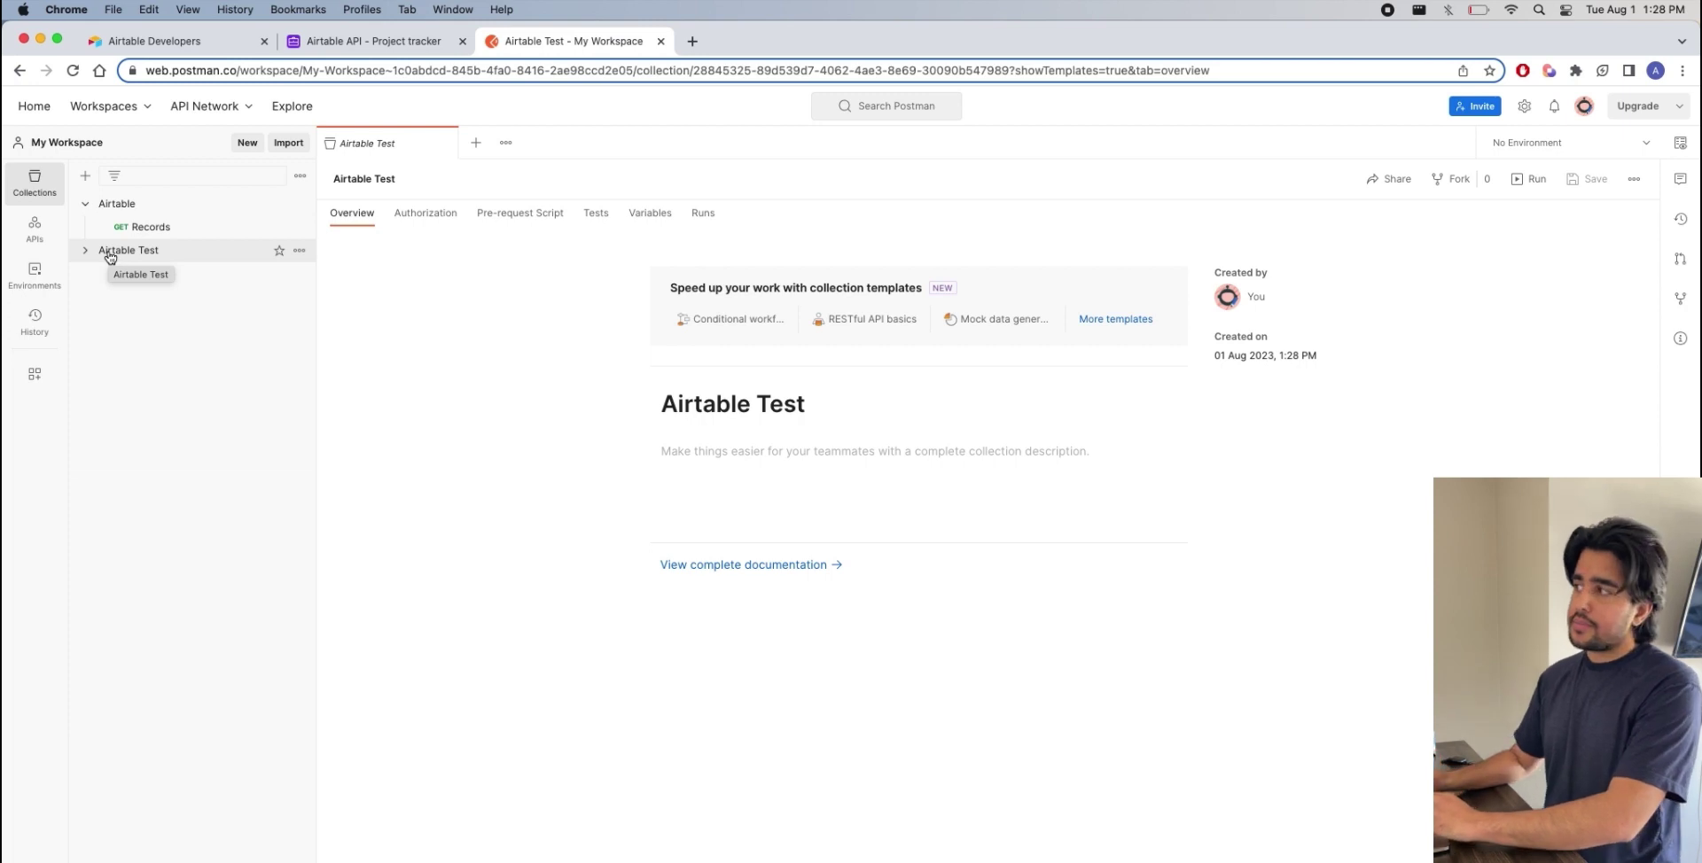
pyautogui.click(476, 143)
# Add a request to the Airtable Test collection and paste the API base URL ending in v0/
pyautogui.click(85, 257)
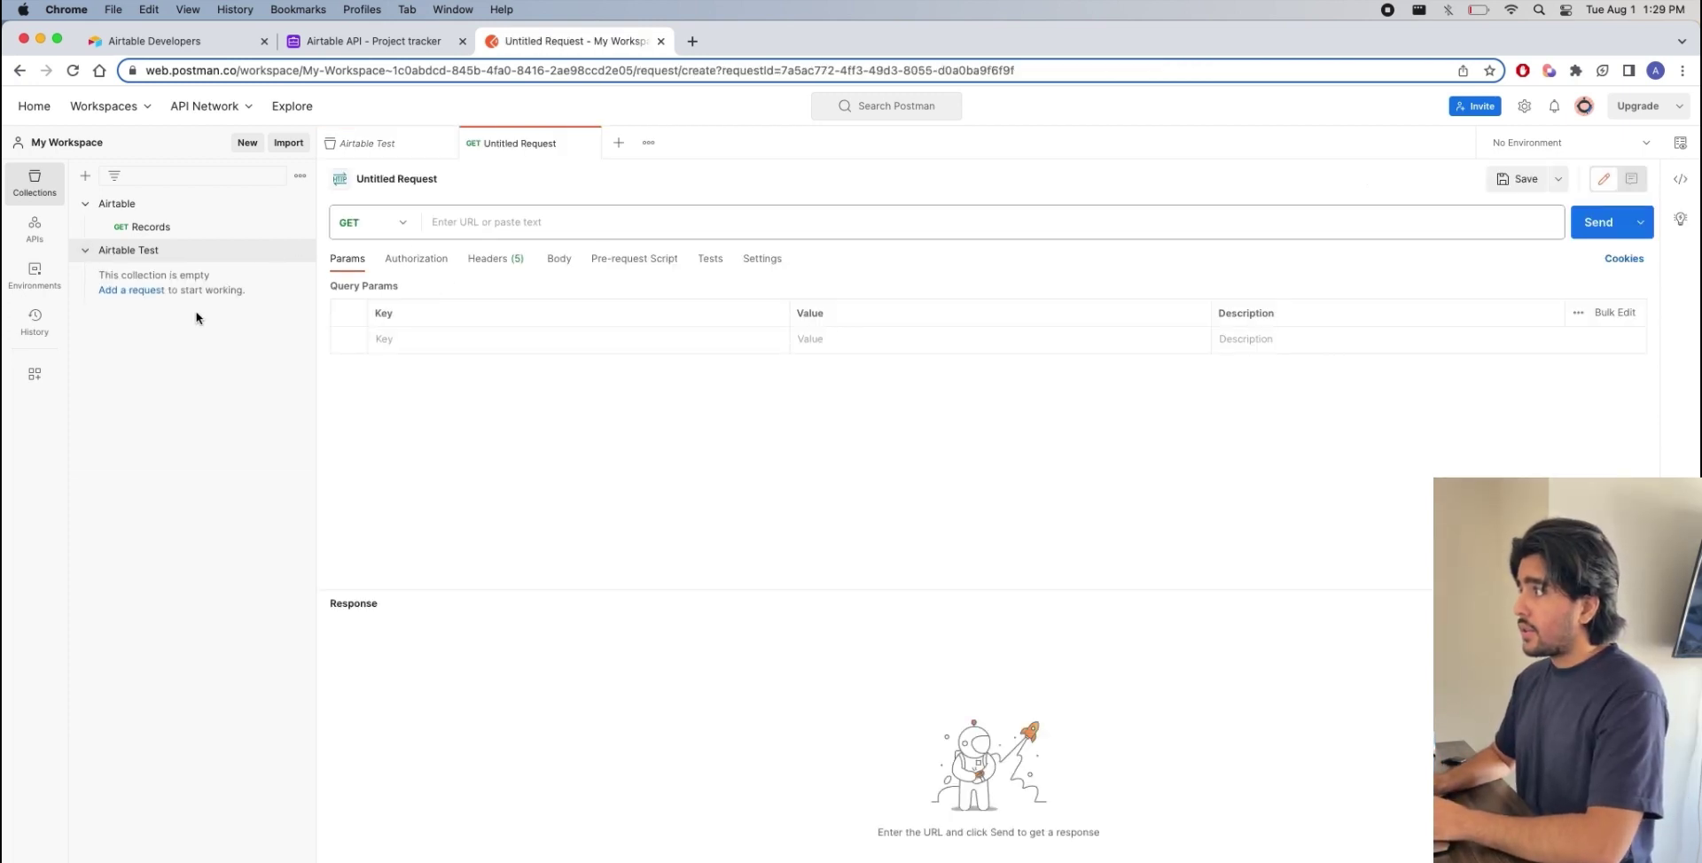
pyautogui.click(152, 294)
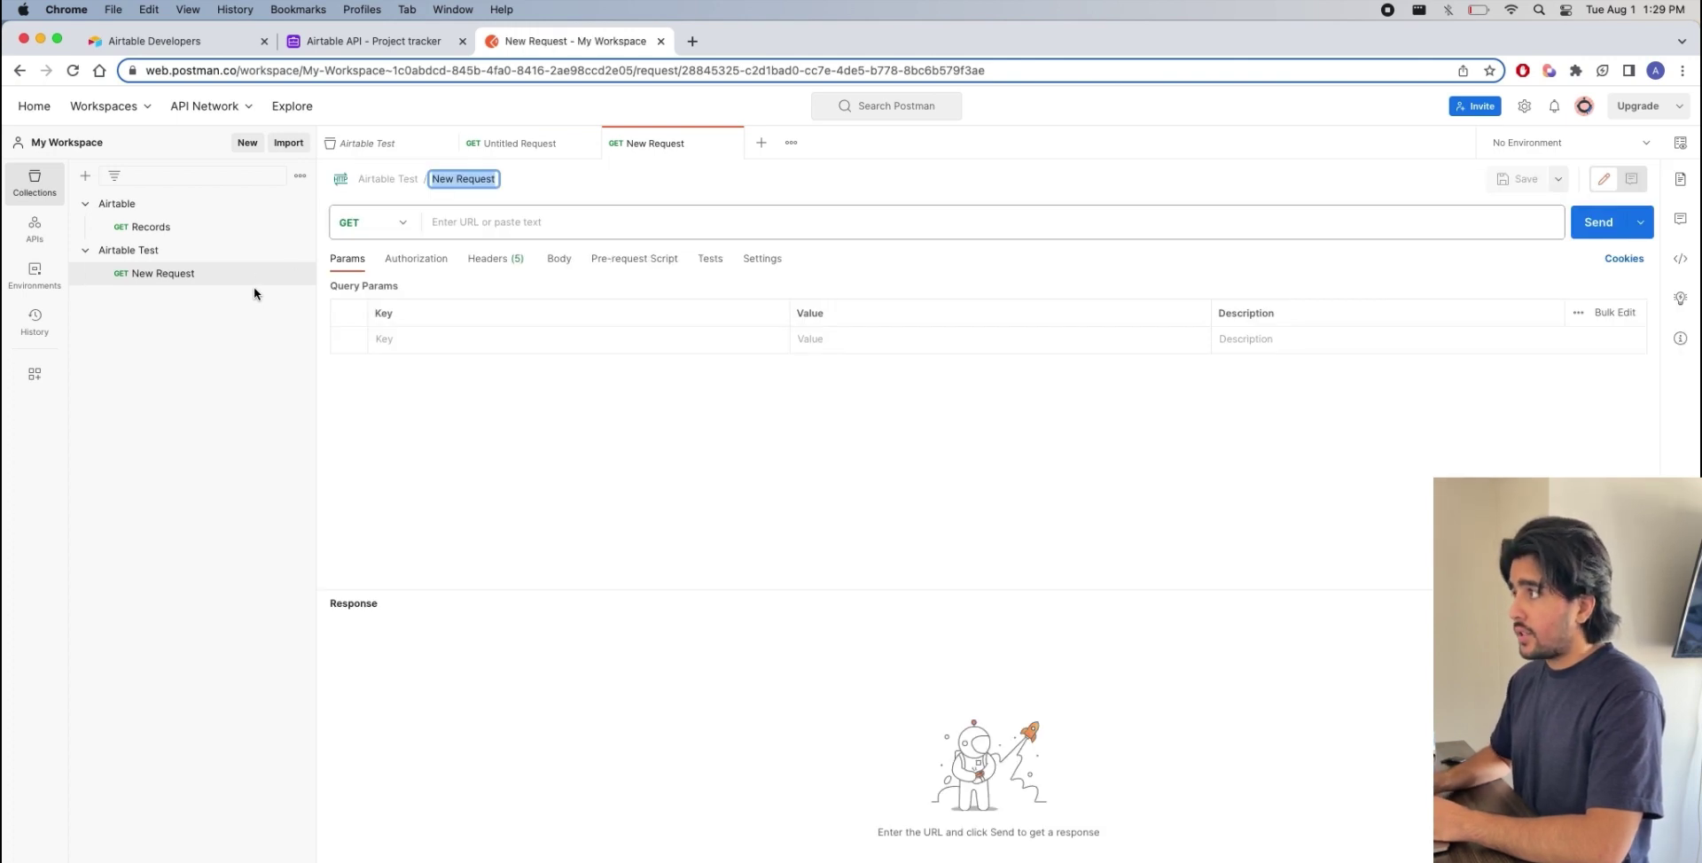
pyautogui.click(497, 220)
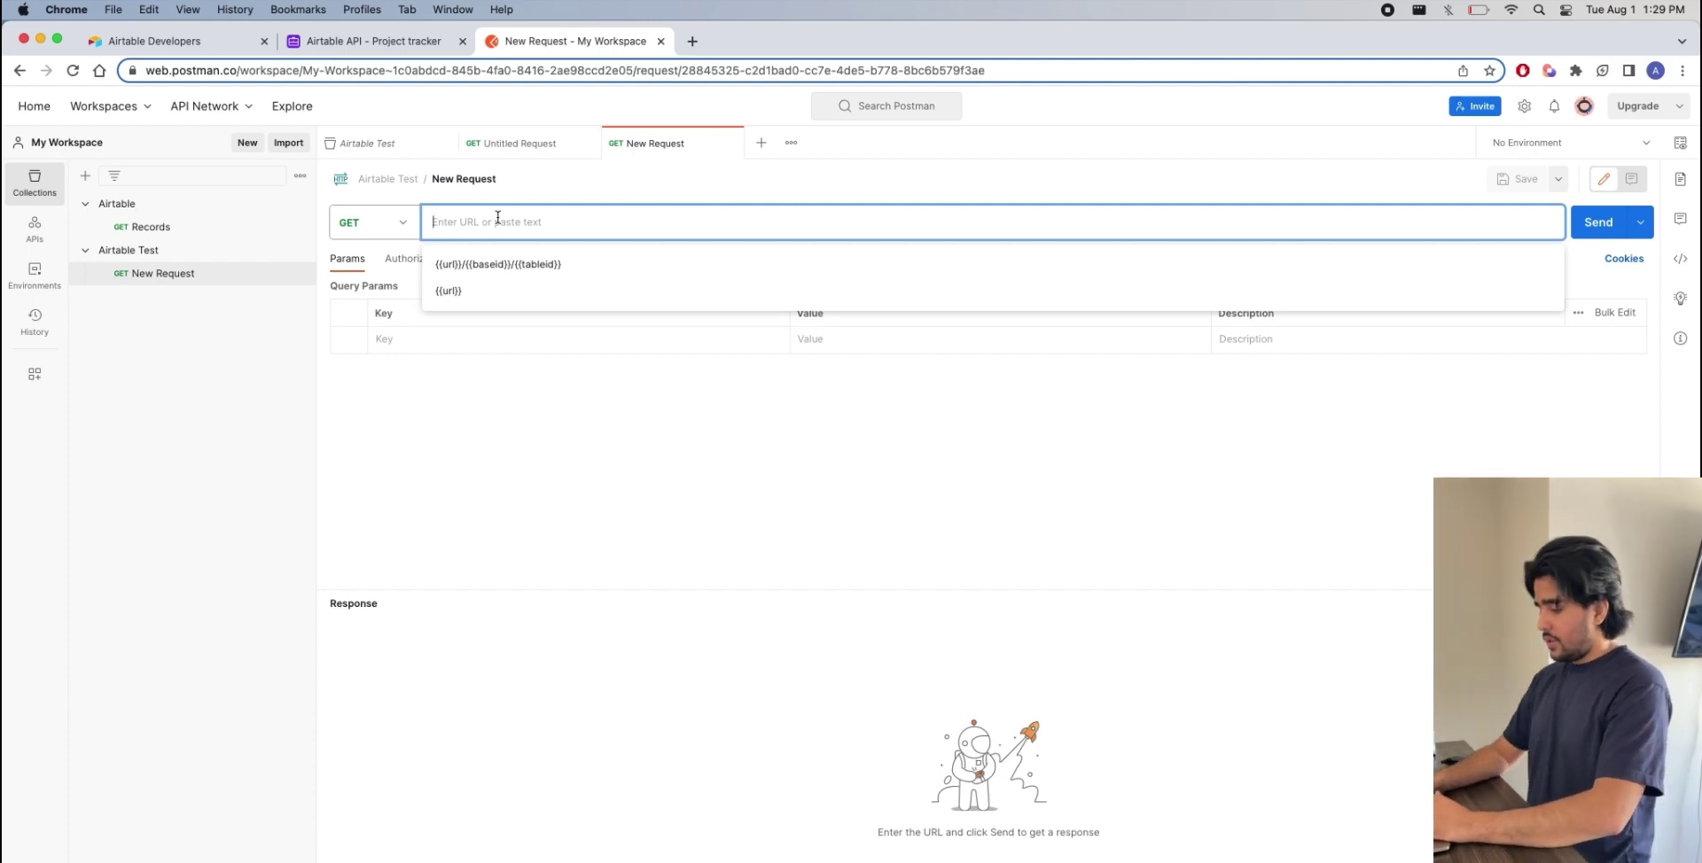
pyautogui.click(359, 39)
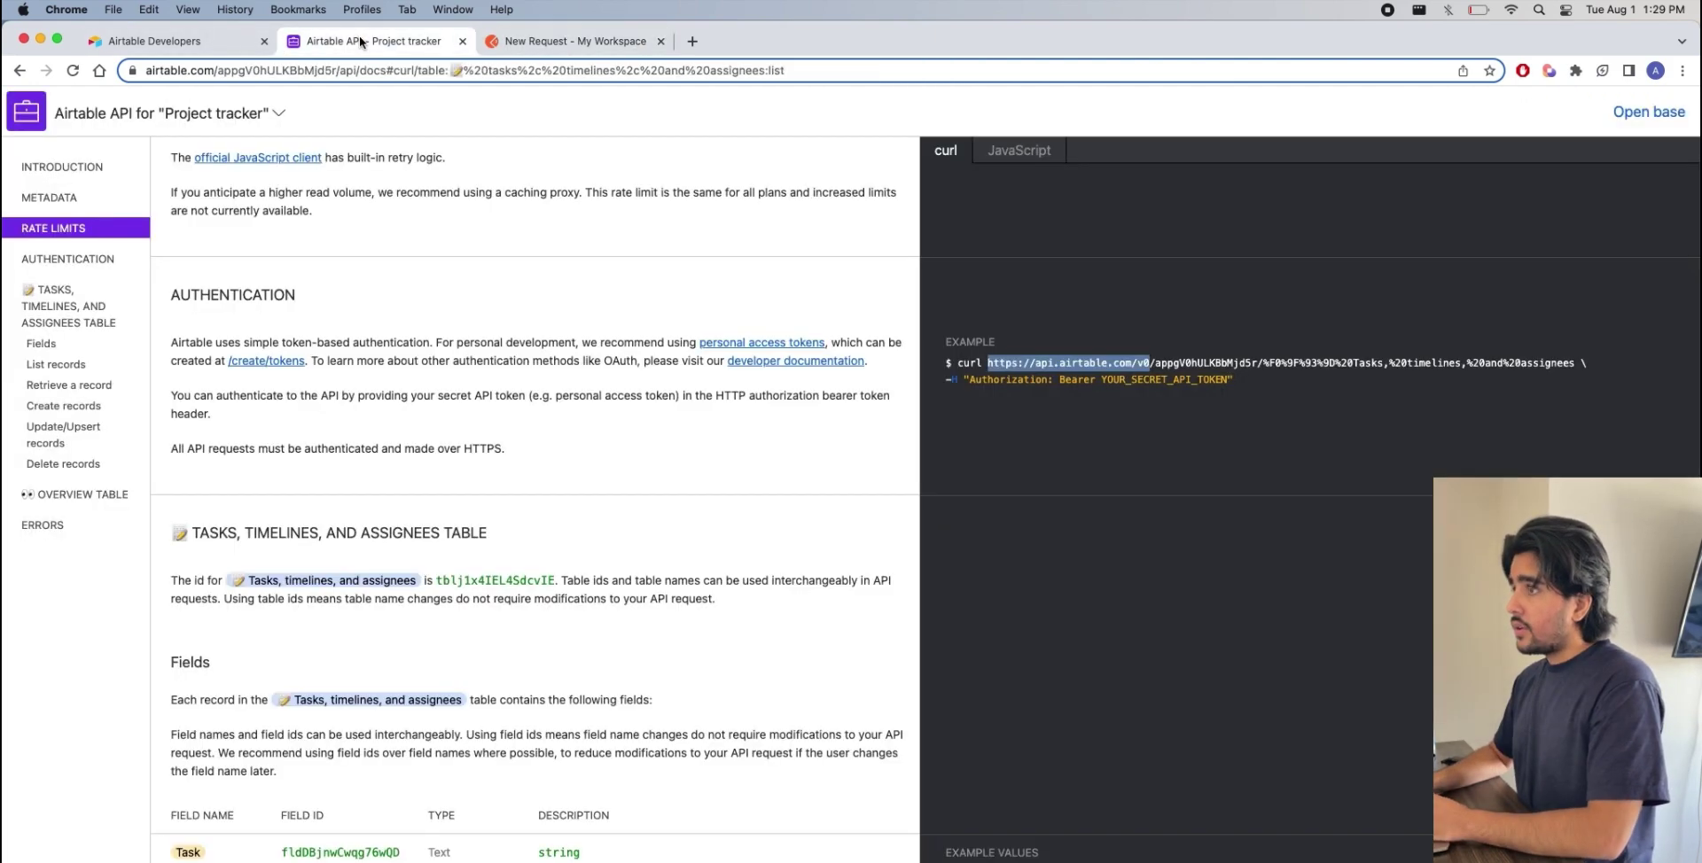
pyautogui.rightClick(1101, 361)
pyautogui.click(1139, 399)
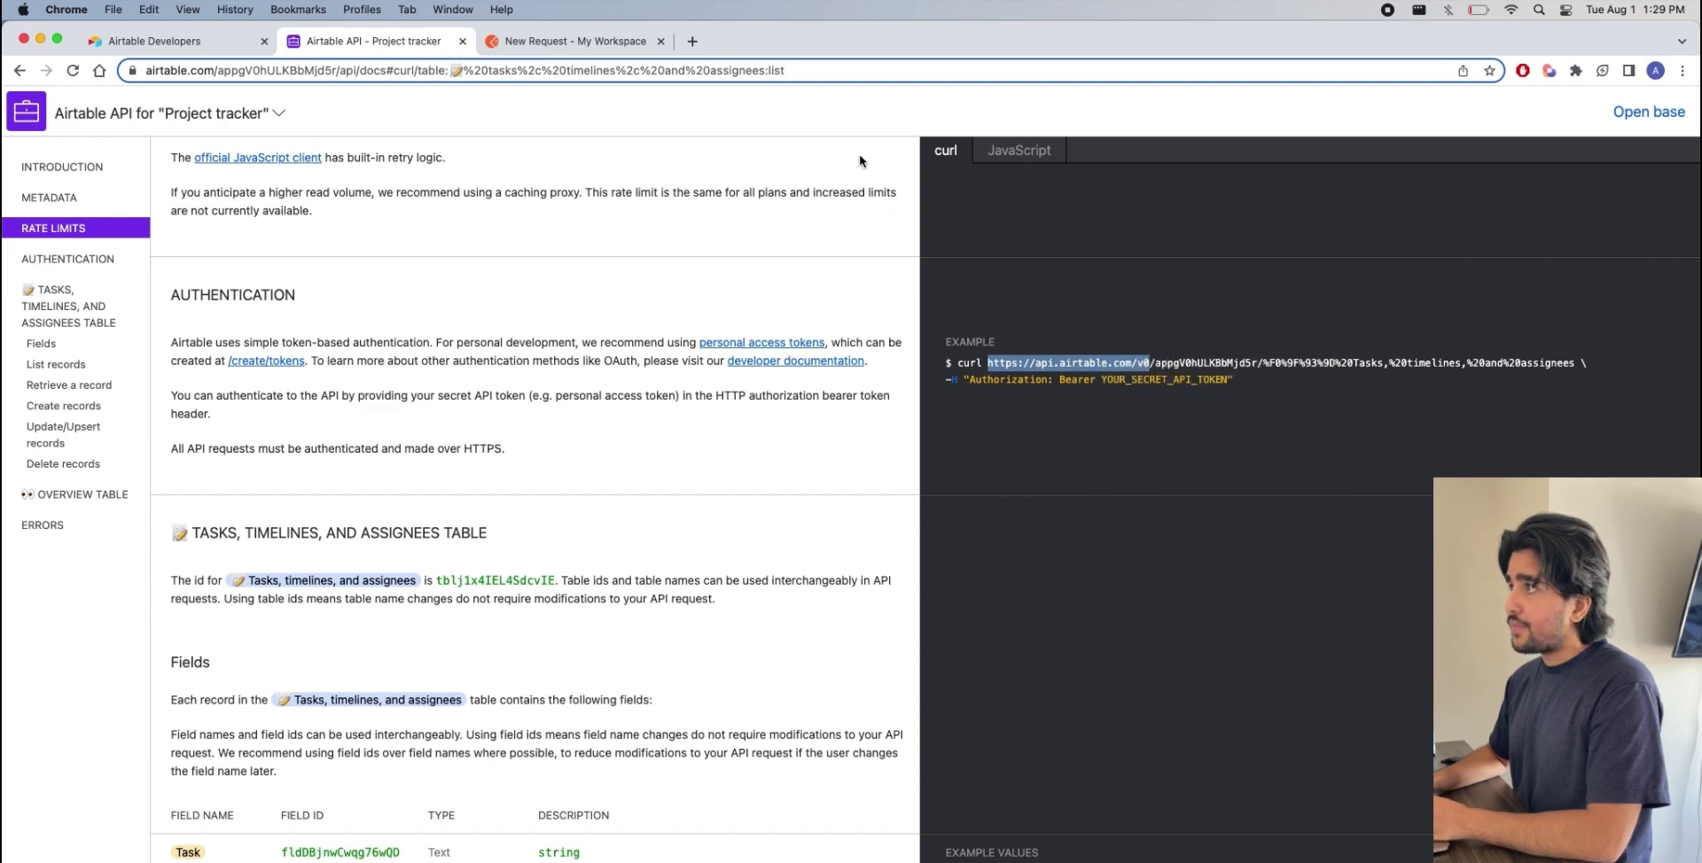
pyautogui.click(611, 39)
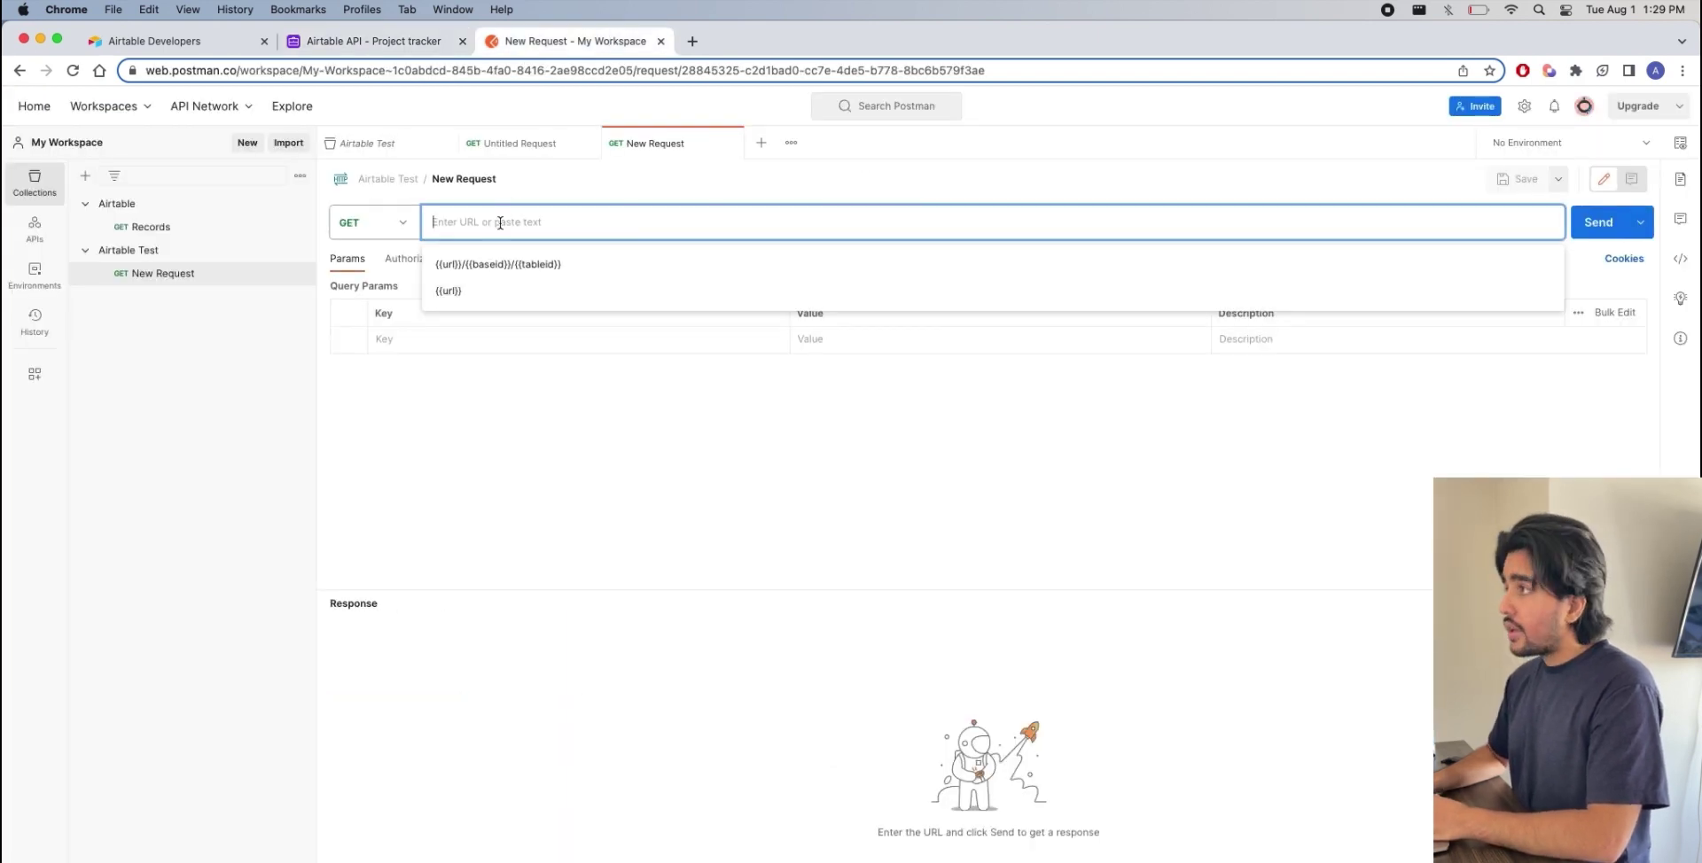
pyautogui.press('super+v')
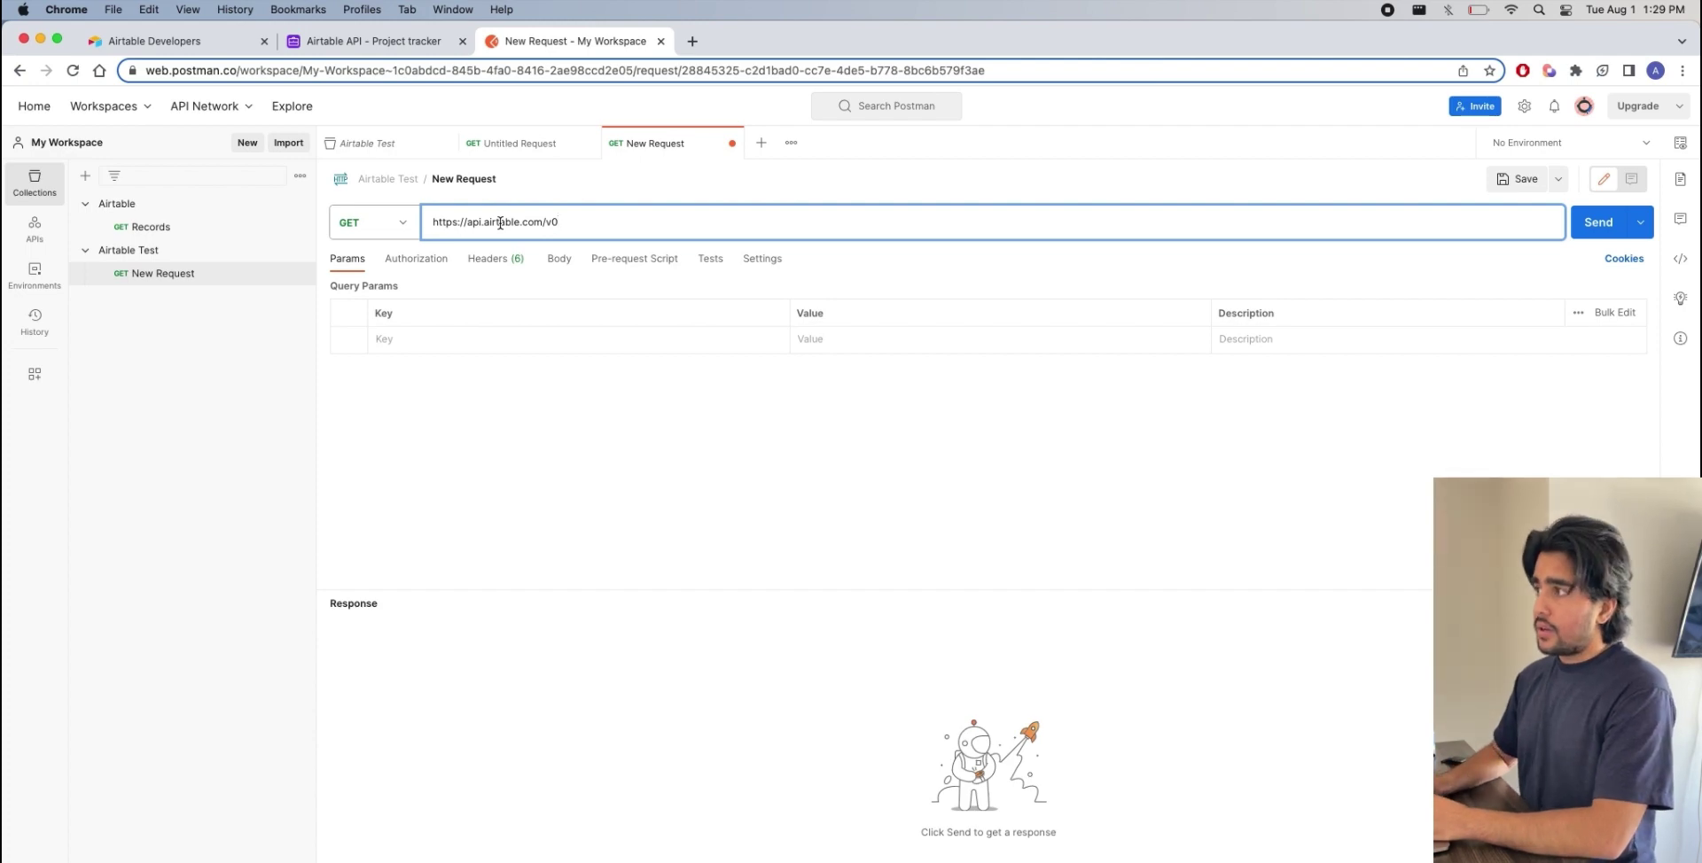
pyautogui.write('/')
# Append the Project tracker base ID and the tasks table ID from the docs to the URL
pyautogui.click(377, 40)
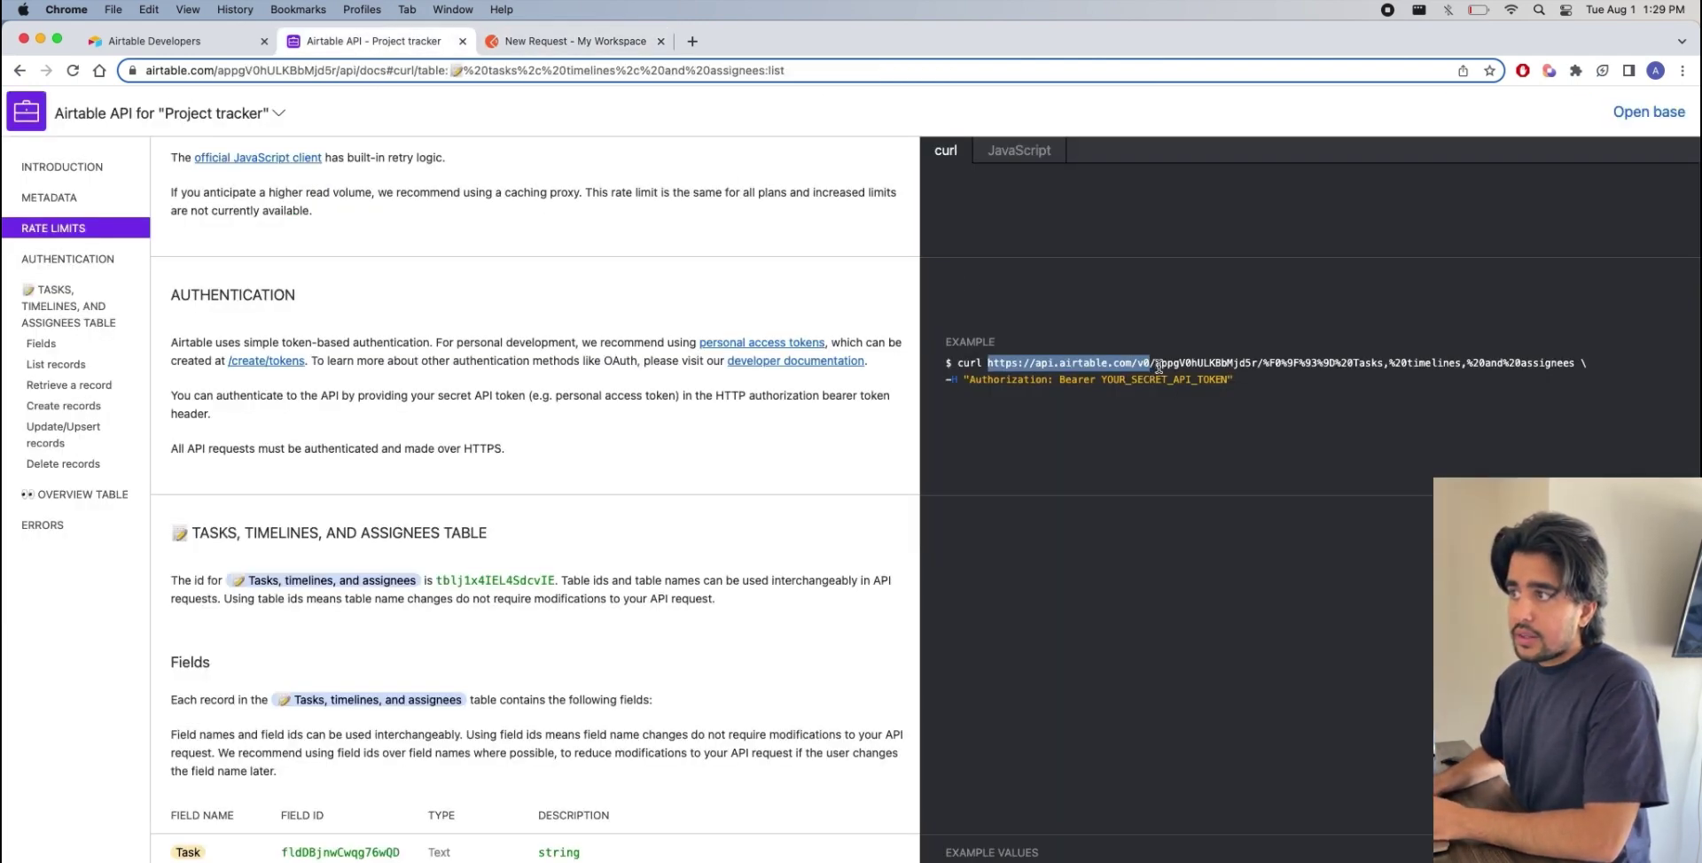
pyautogui.moveTo(1155, 363); pyautogui.dragTo(1257, 364)
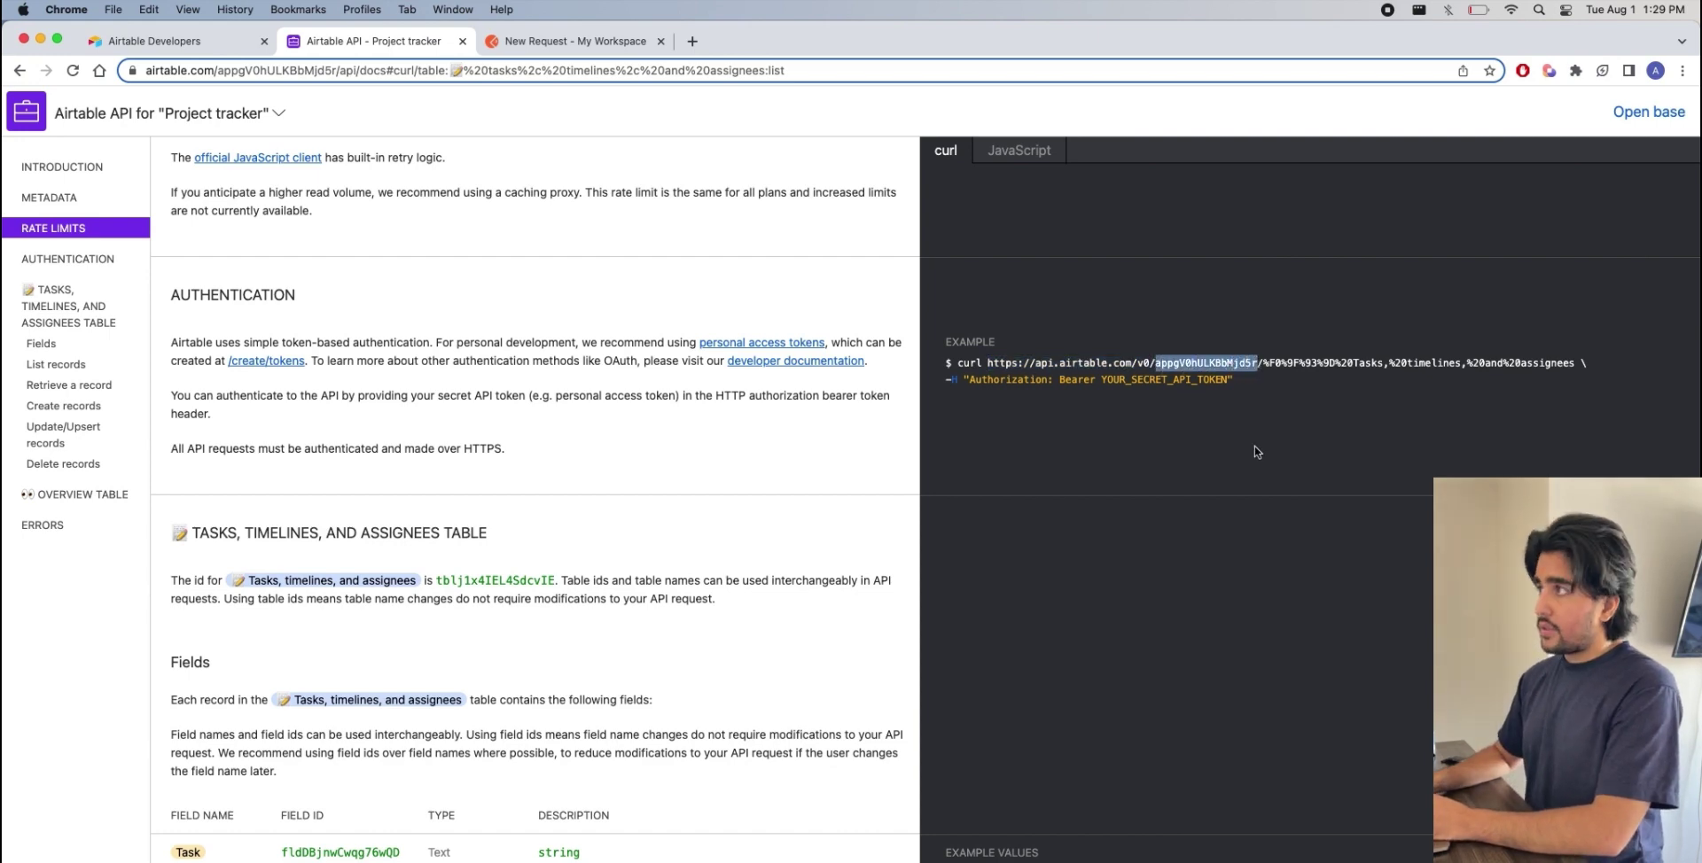
pyautogui.click(568, 40)
pyautogui.click(771, 228)
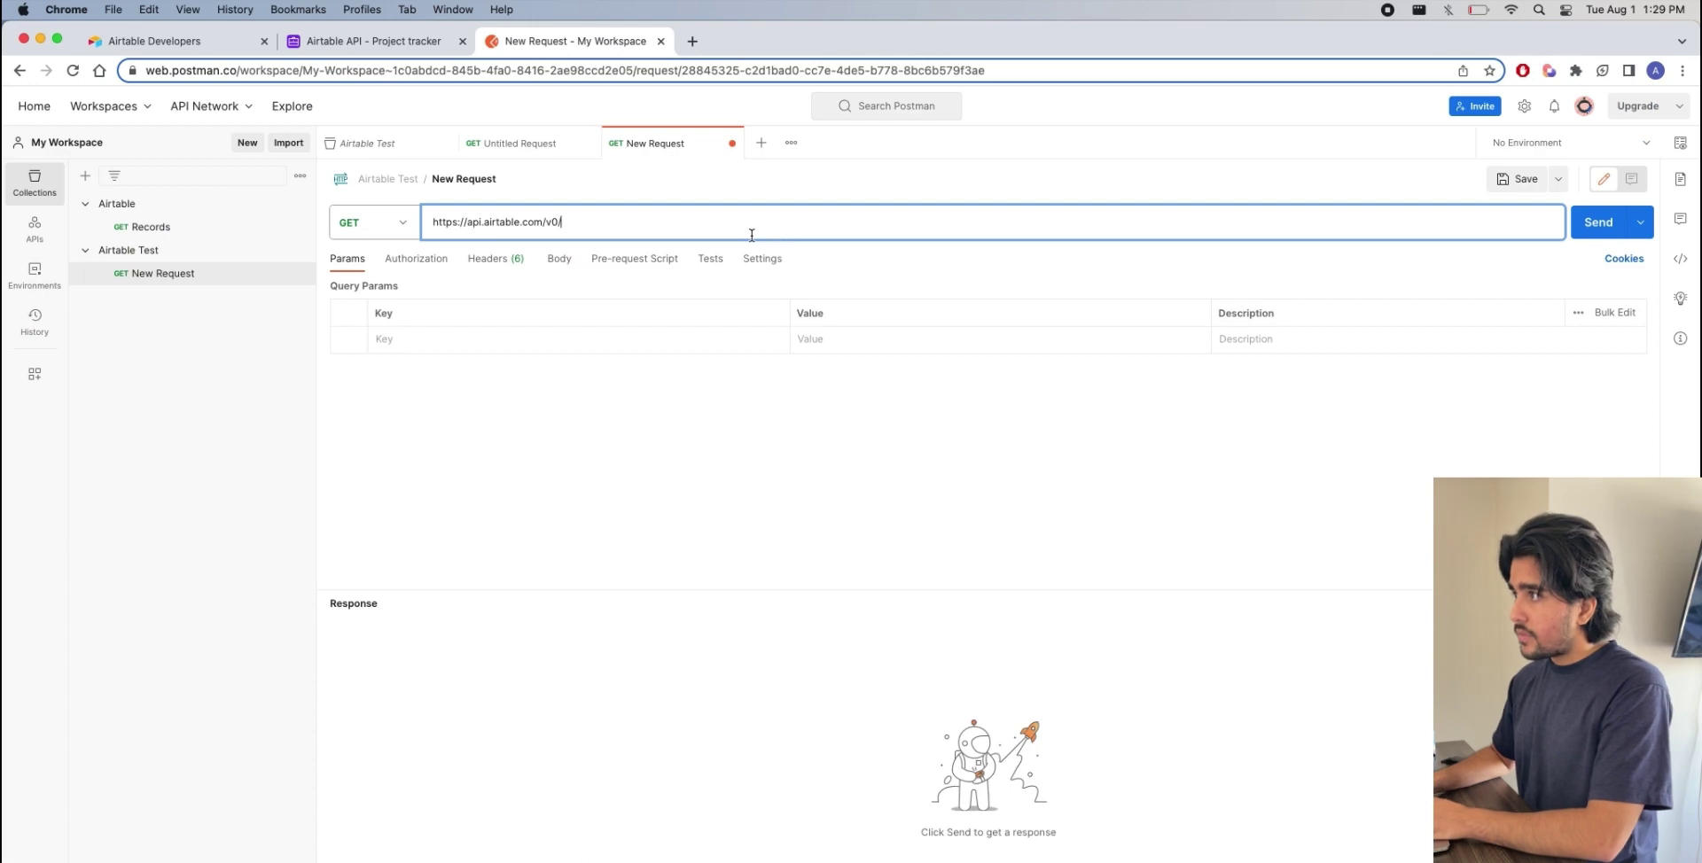
pyautogui.press('super+v')
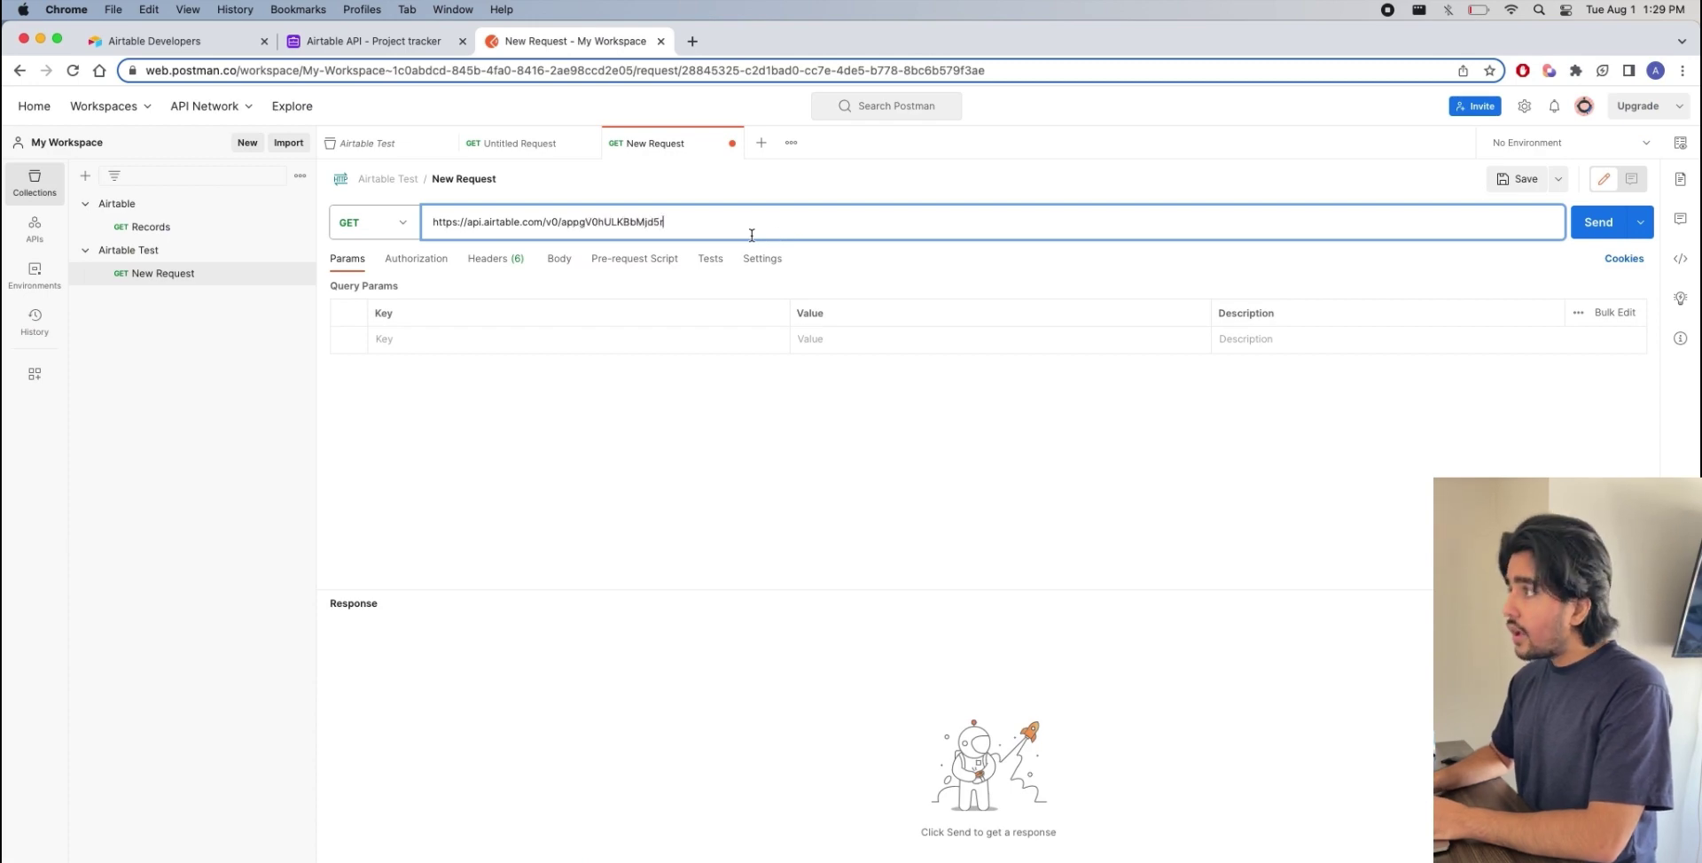
pyautogui.click(409, 52)
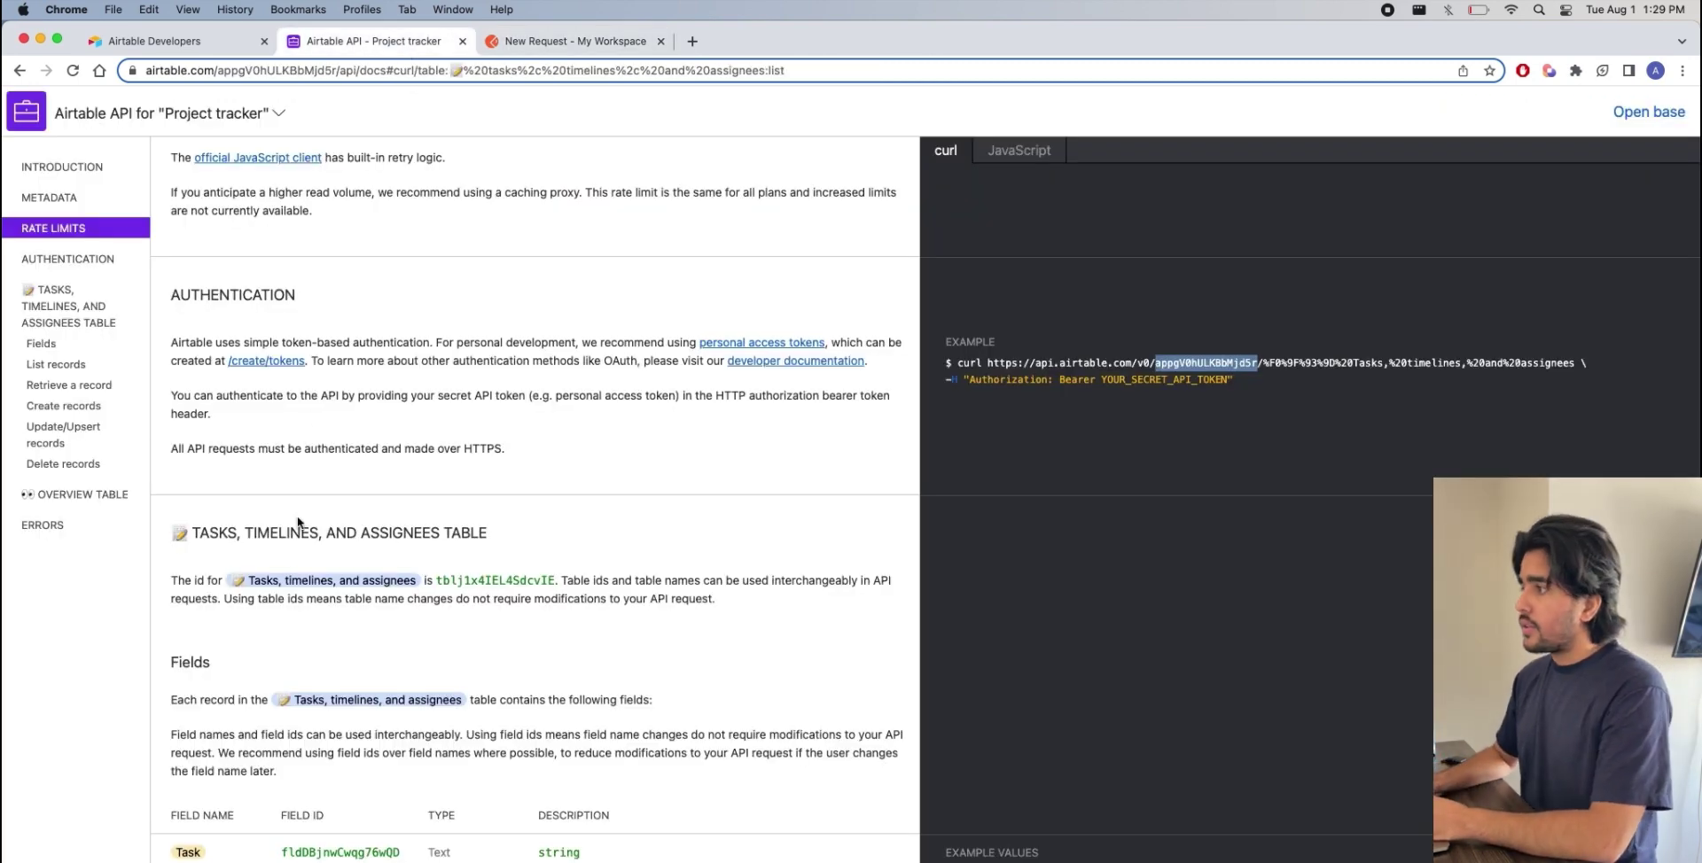
pyautogui.moveTo(440, 584); pyautogui.dragTo(557, 575)
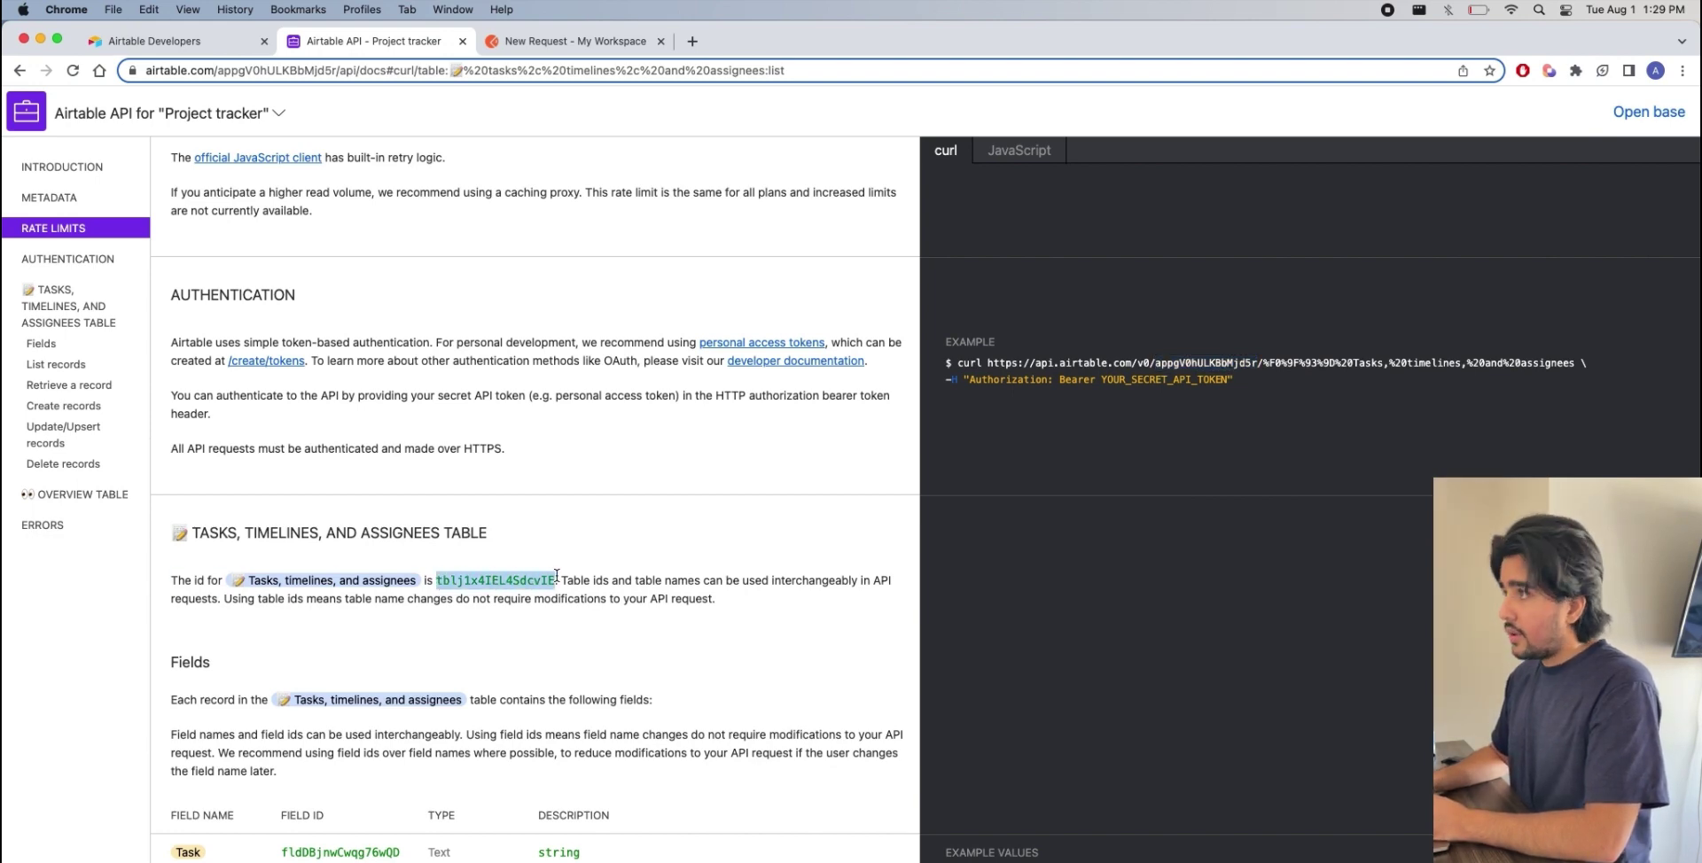
pyautogui.click(532, 45)
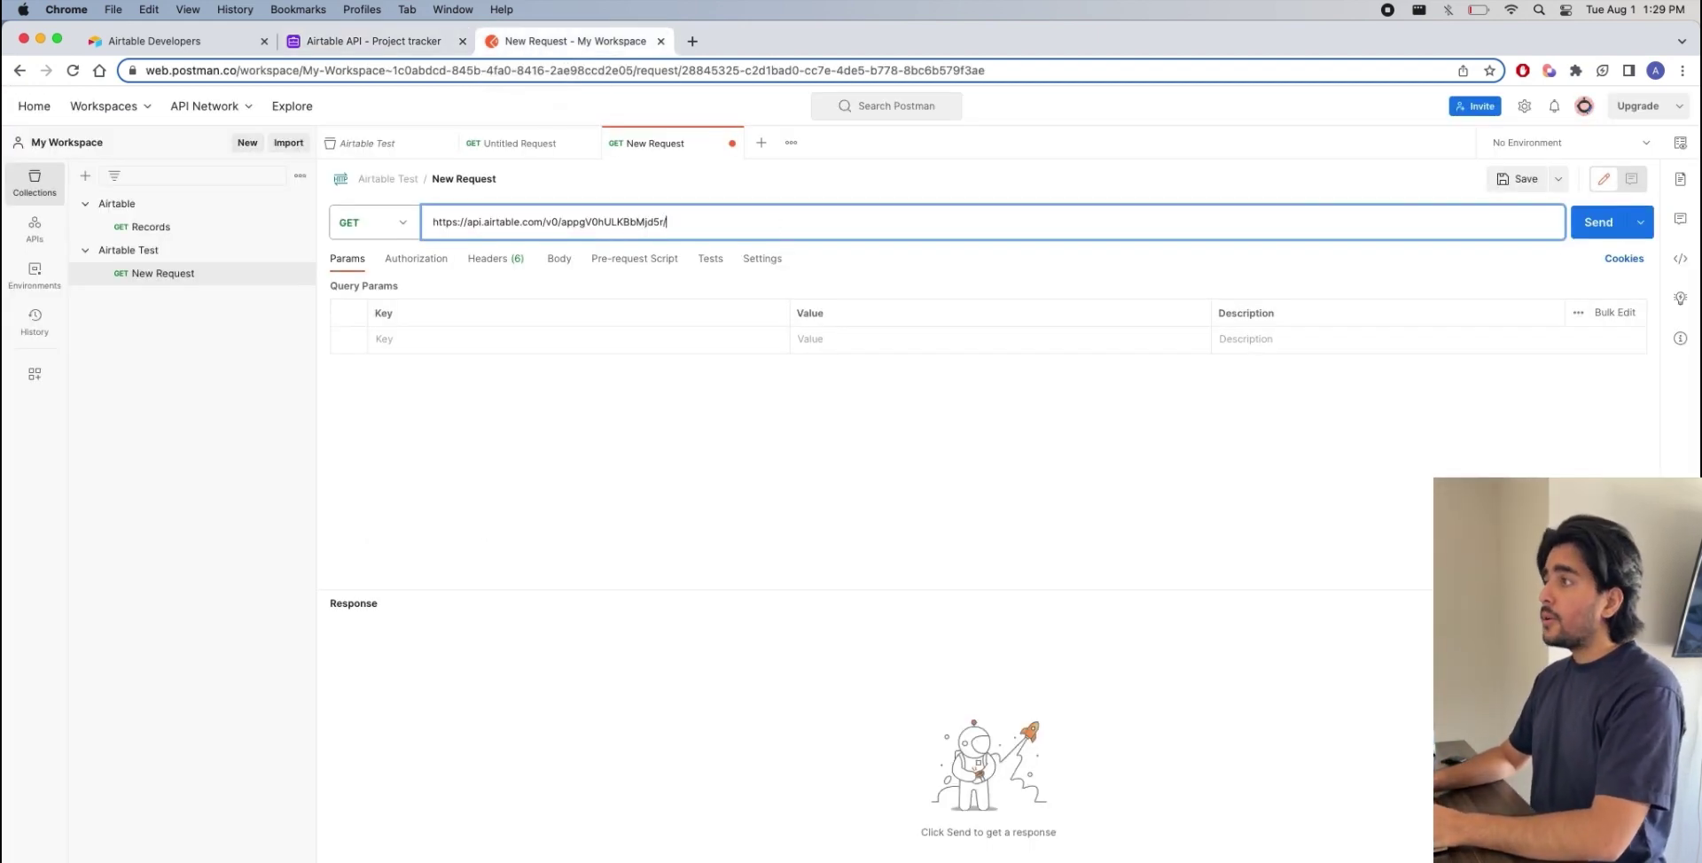
pyautogui.press('super+v')
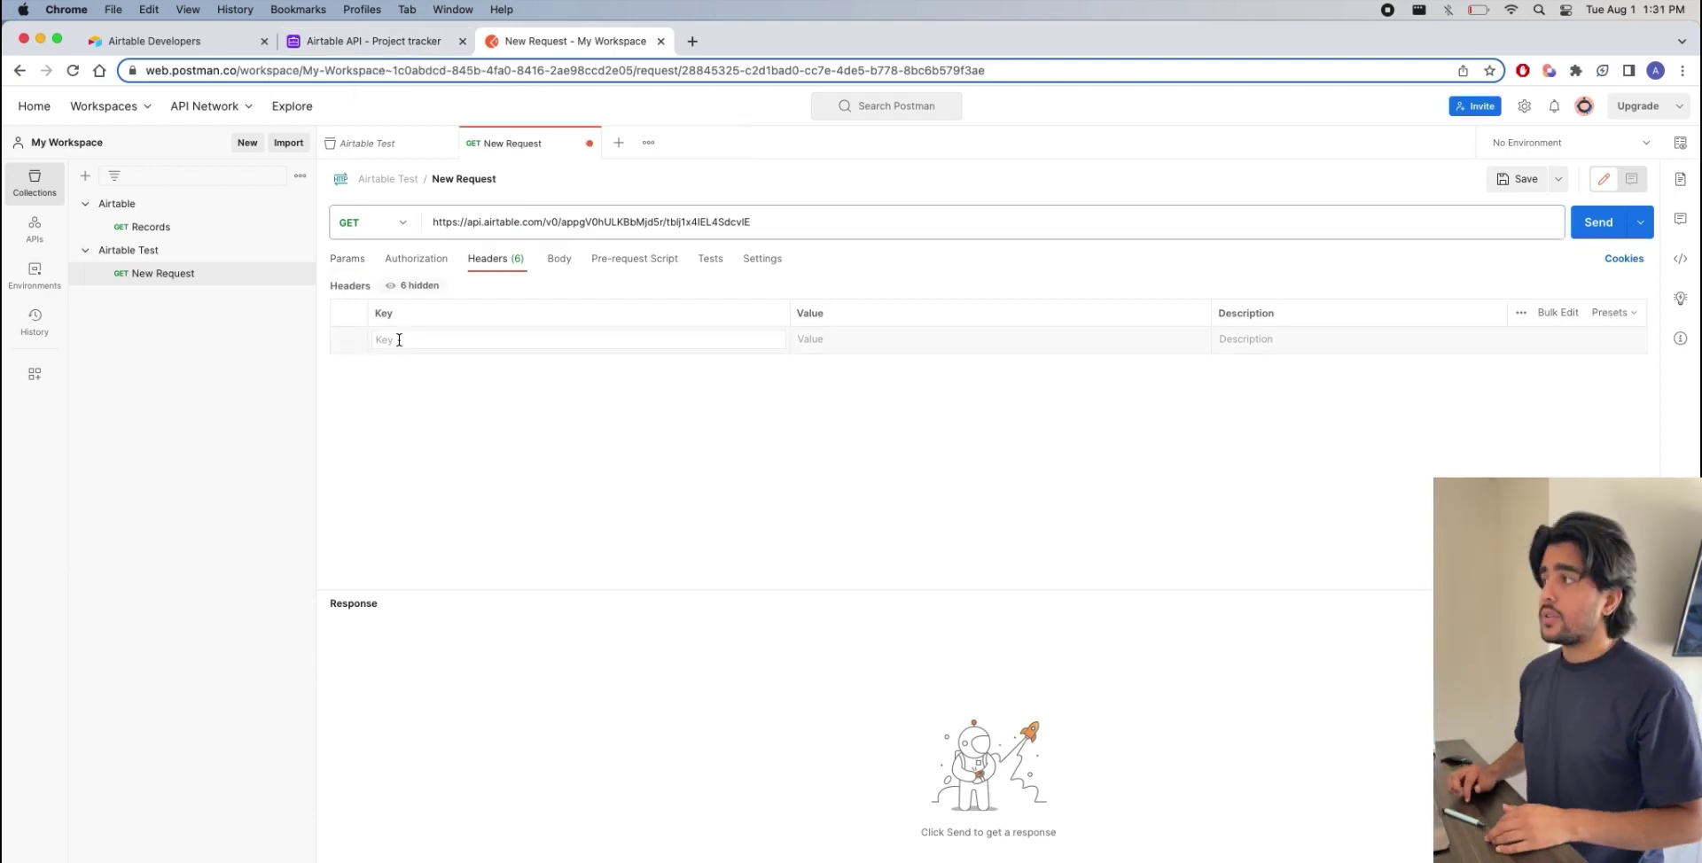
pyautogui.click(173, 41)
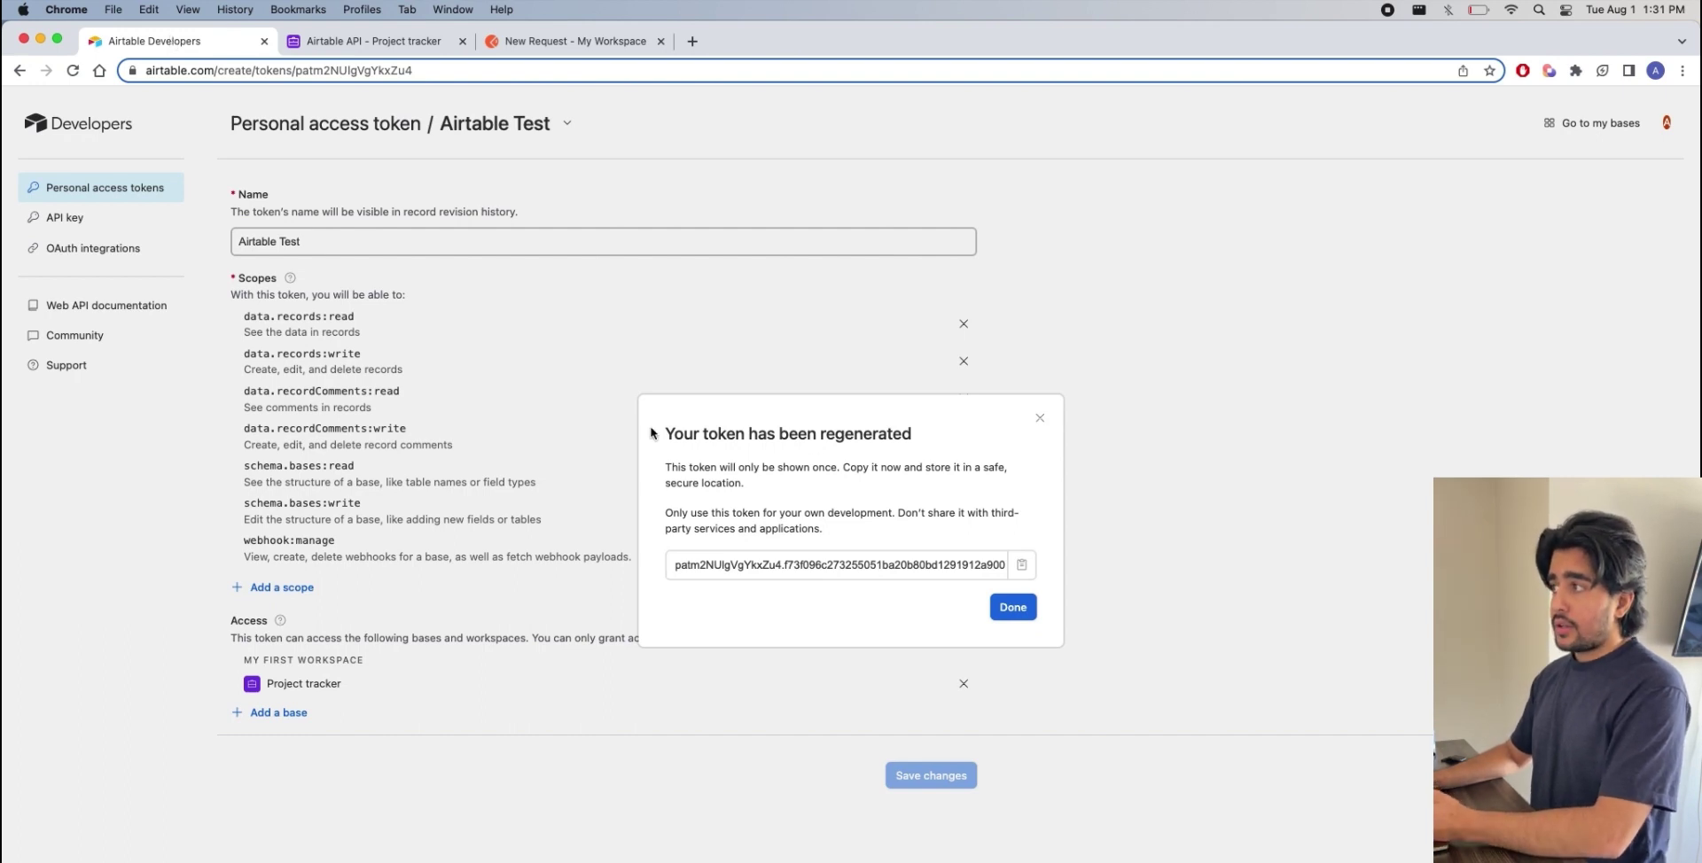
# Dismiss the notice and find the Airtable Test token in the personal access tokens list
pyautogui.click(1019, 608)
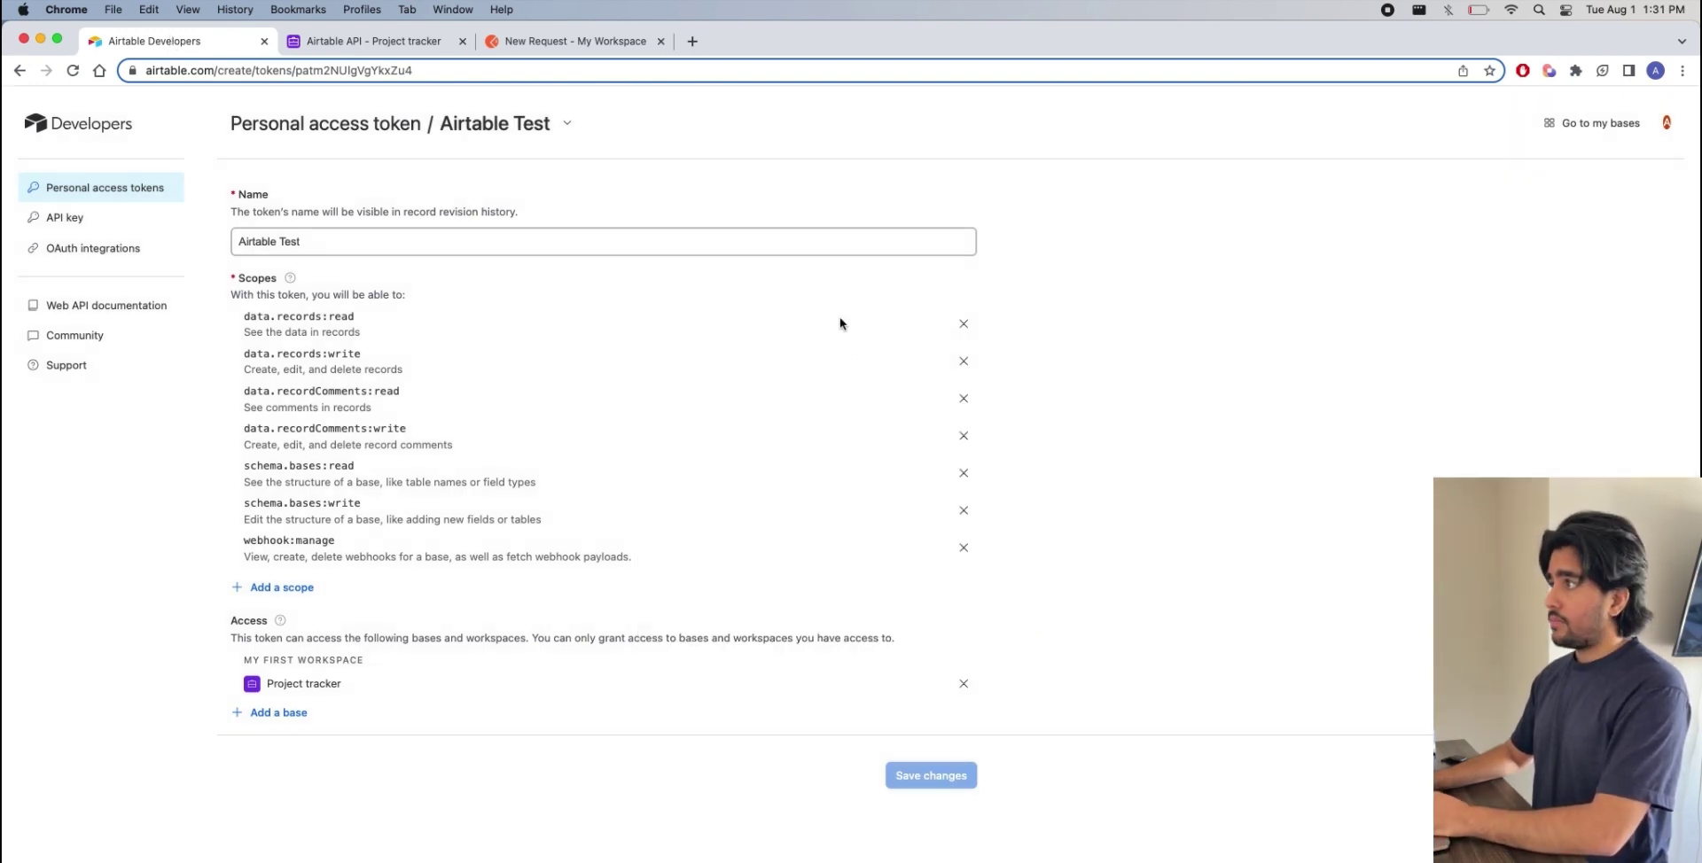
pyautogui.click(103, 189)
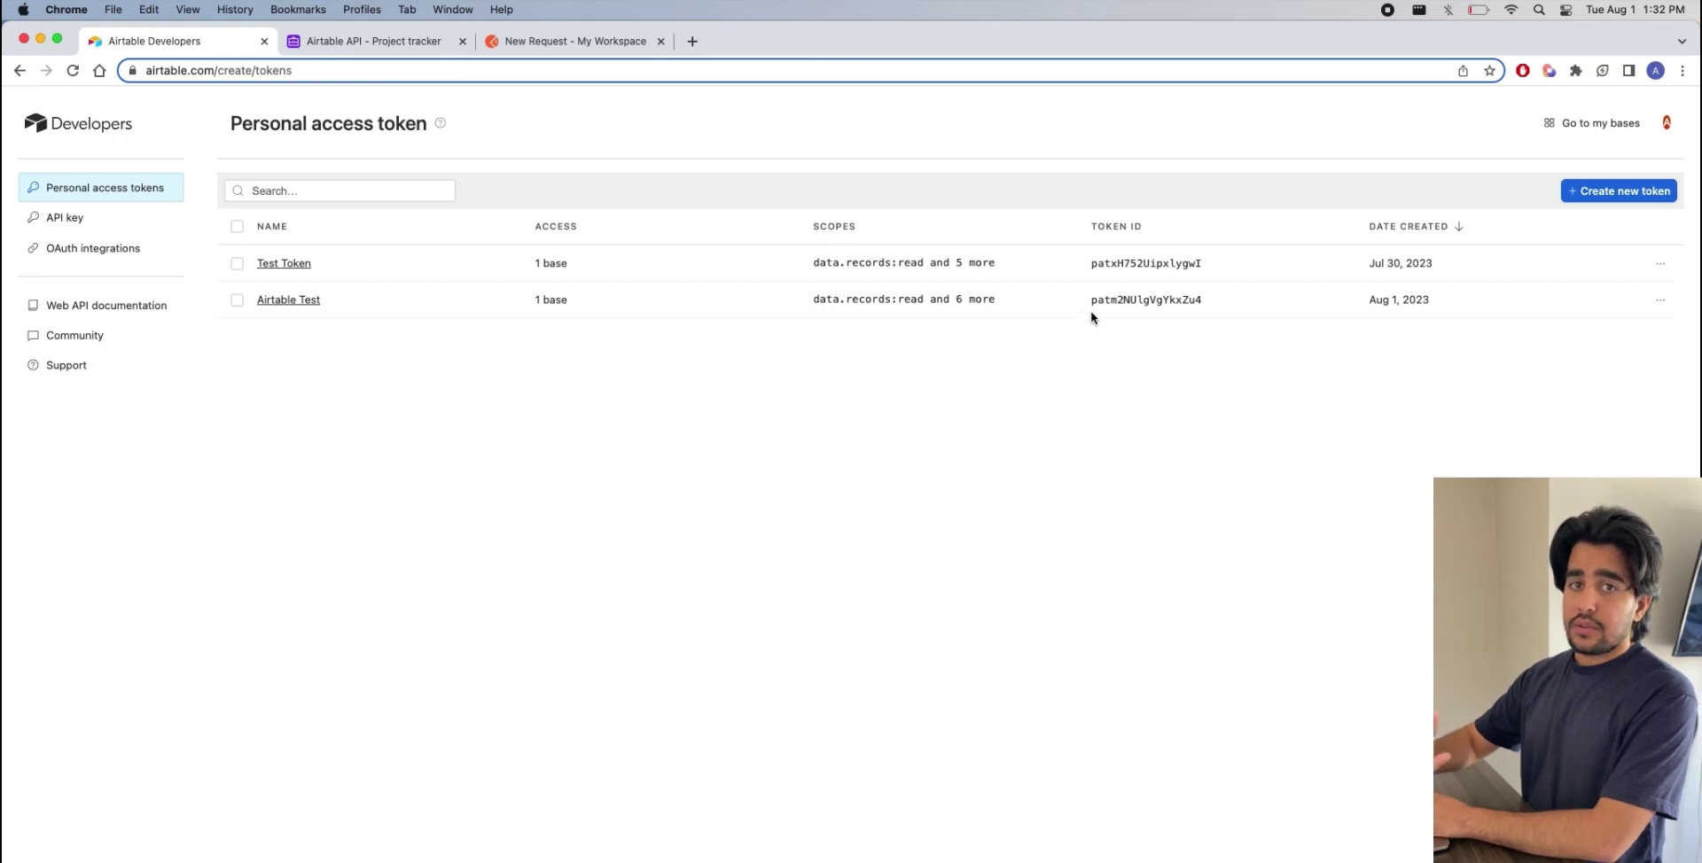
pyautogui.moveTo(1189, 299); pyautogui.dragTo(1092, 299)
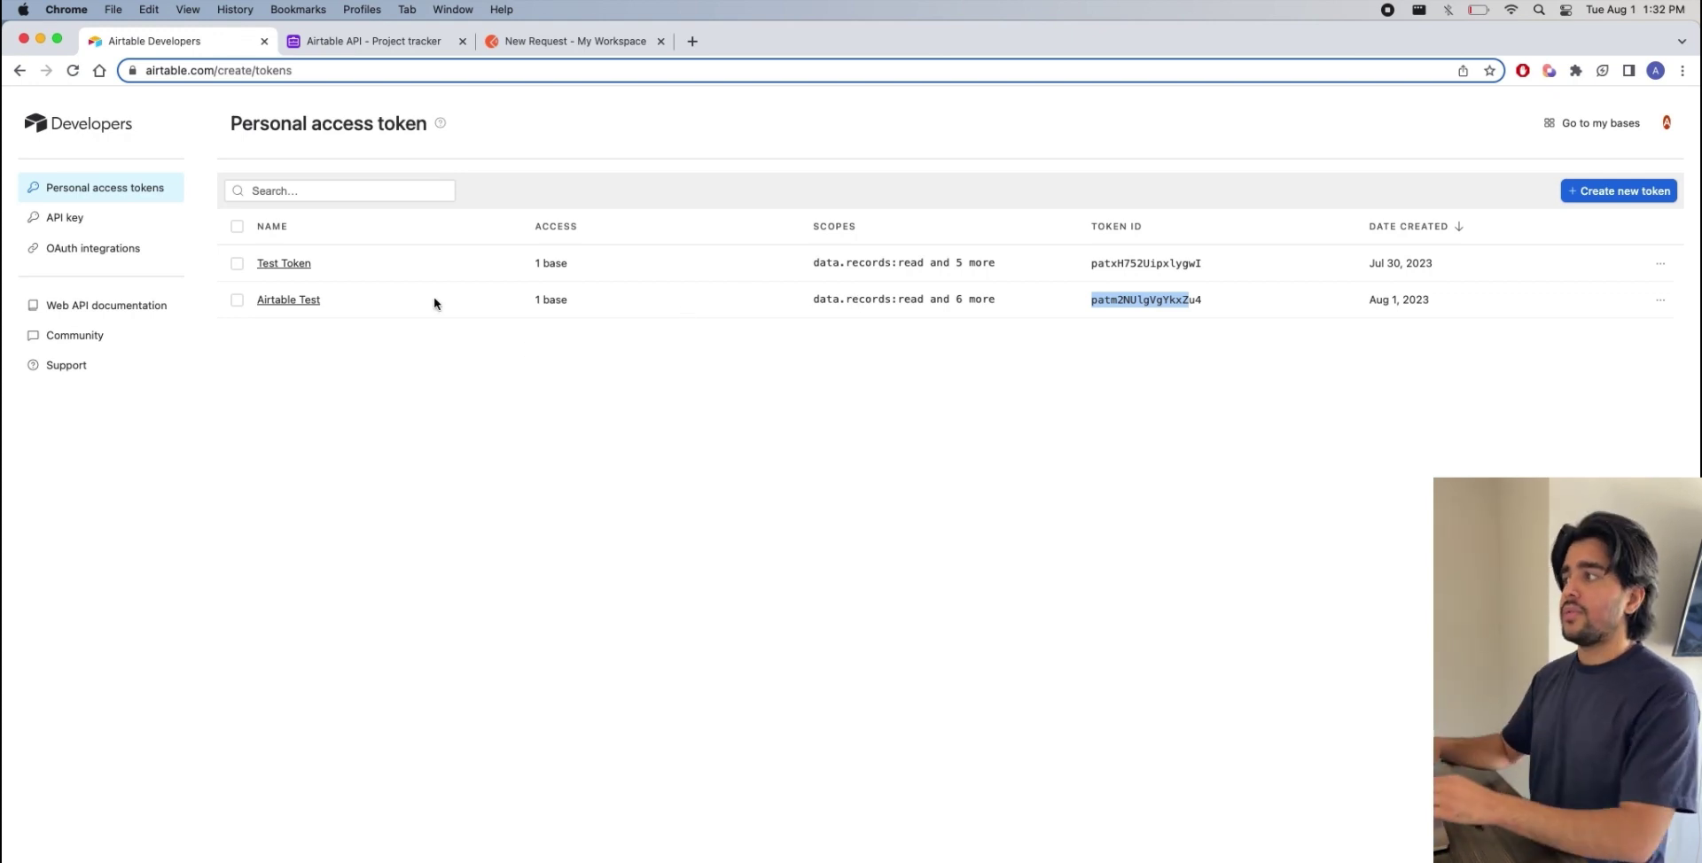
# Regenerate the Airtable Test token and copy its new token value
pyautogui.click(305, 302)
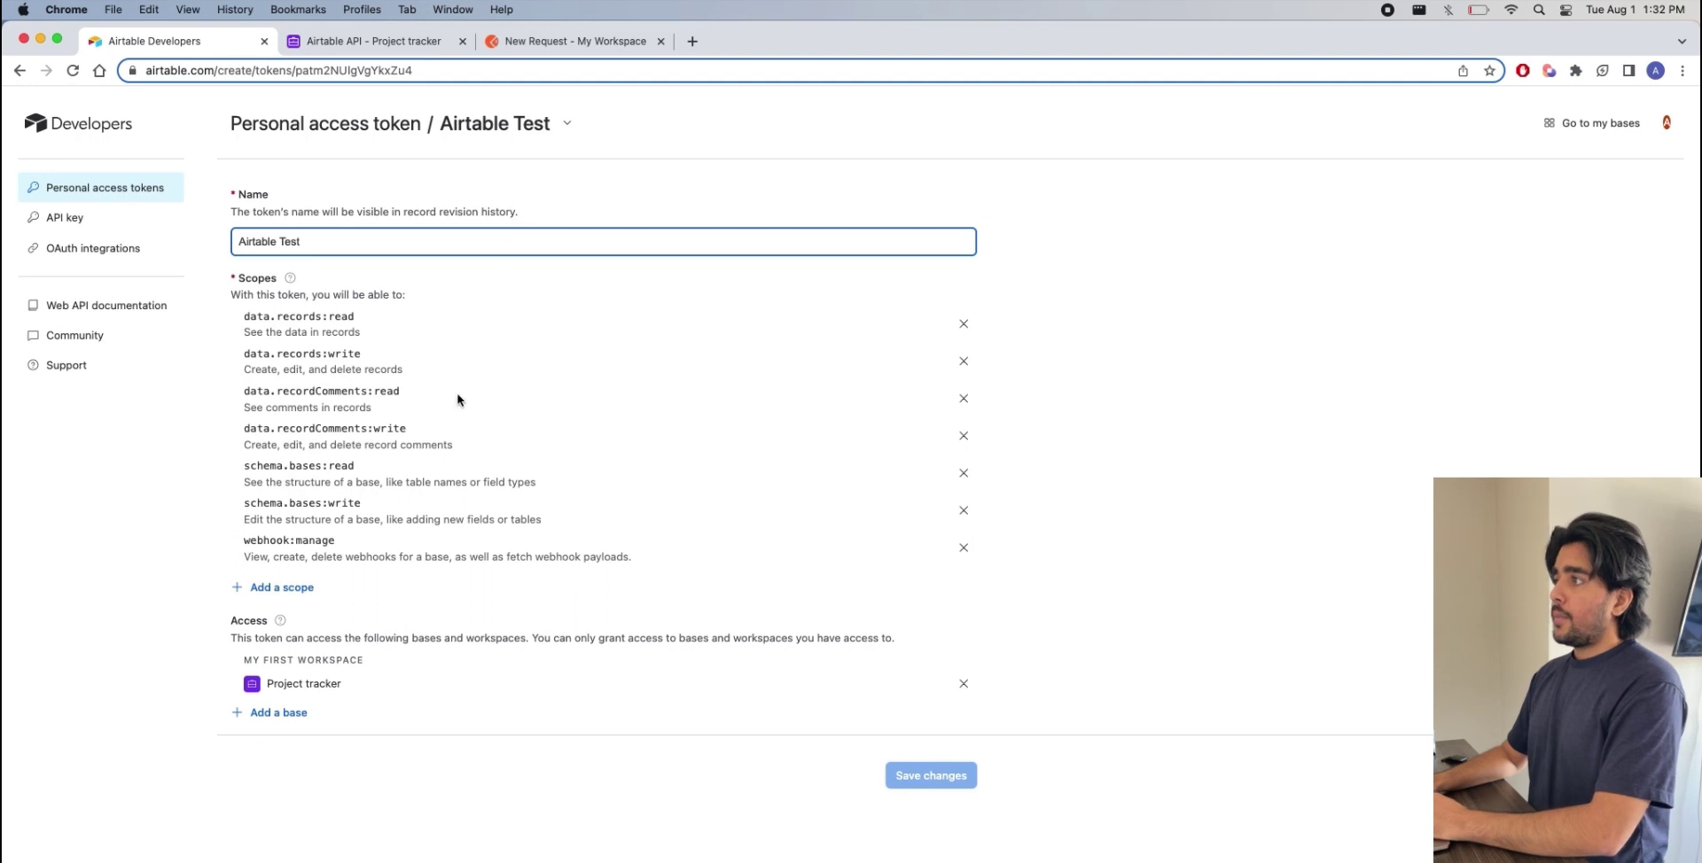
pyautogui.click(567, 123)
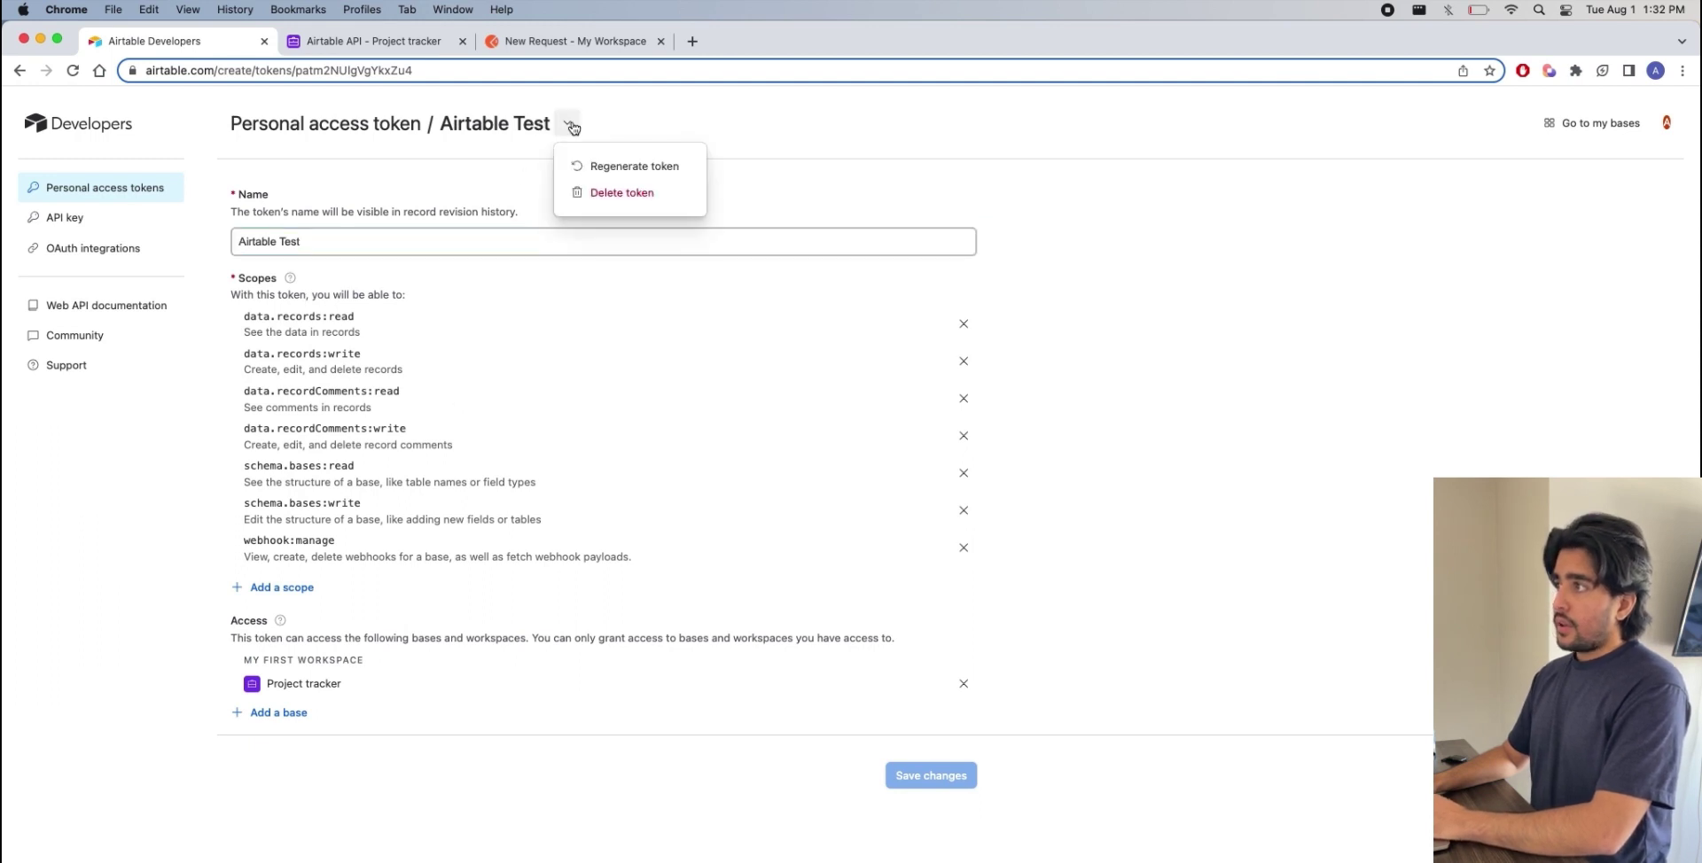
pyautogui.click(592, 165)
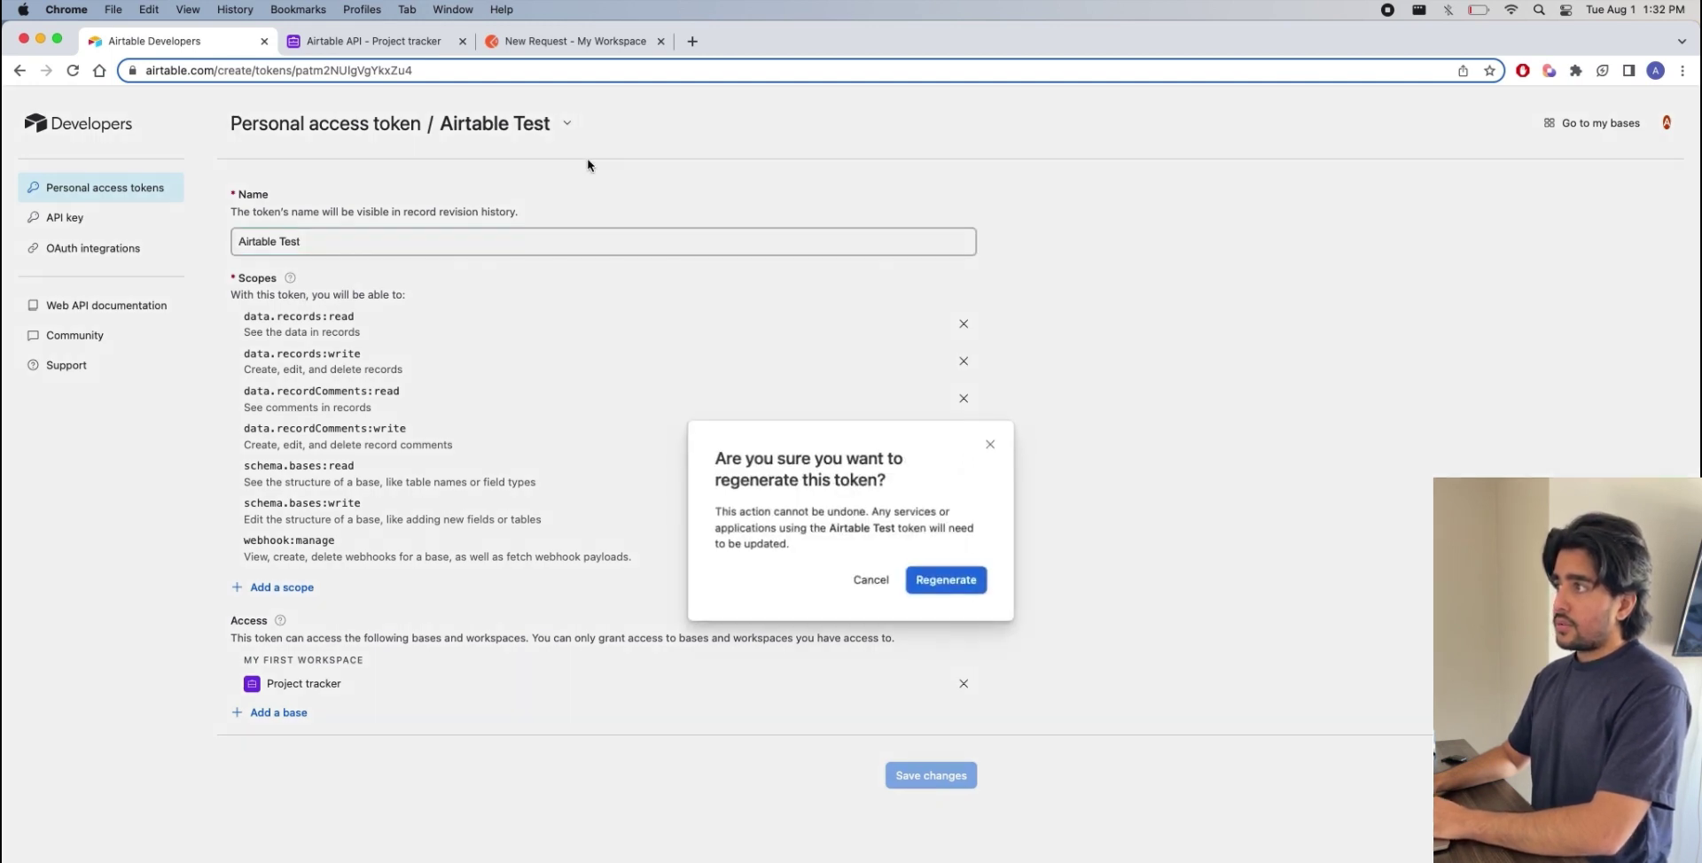
pyautogui.click(935, 574)
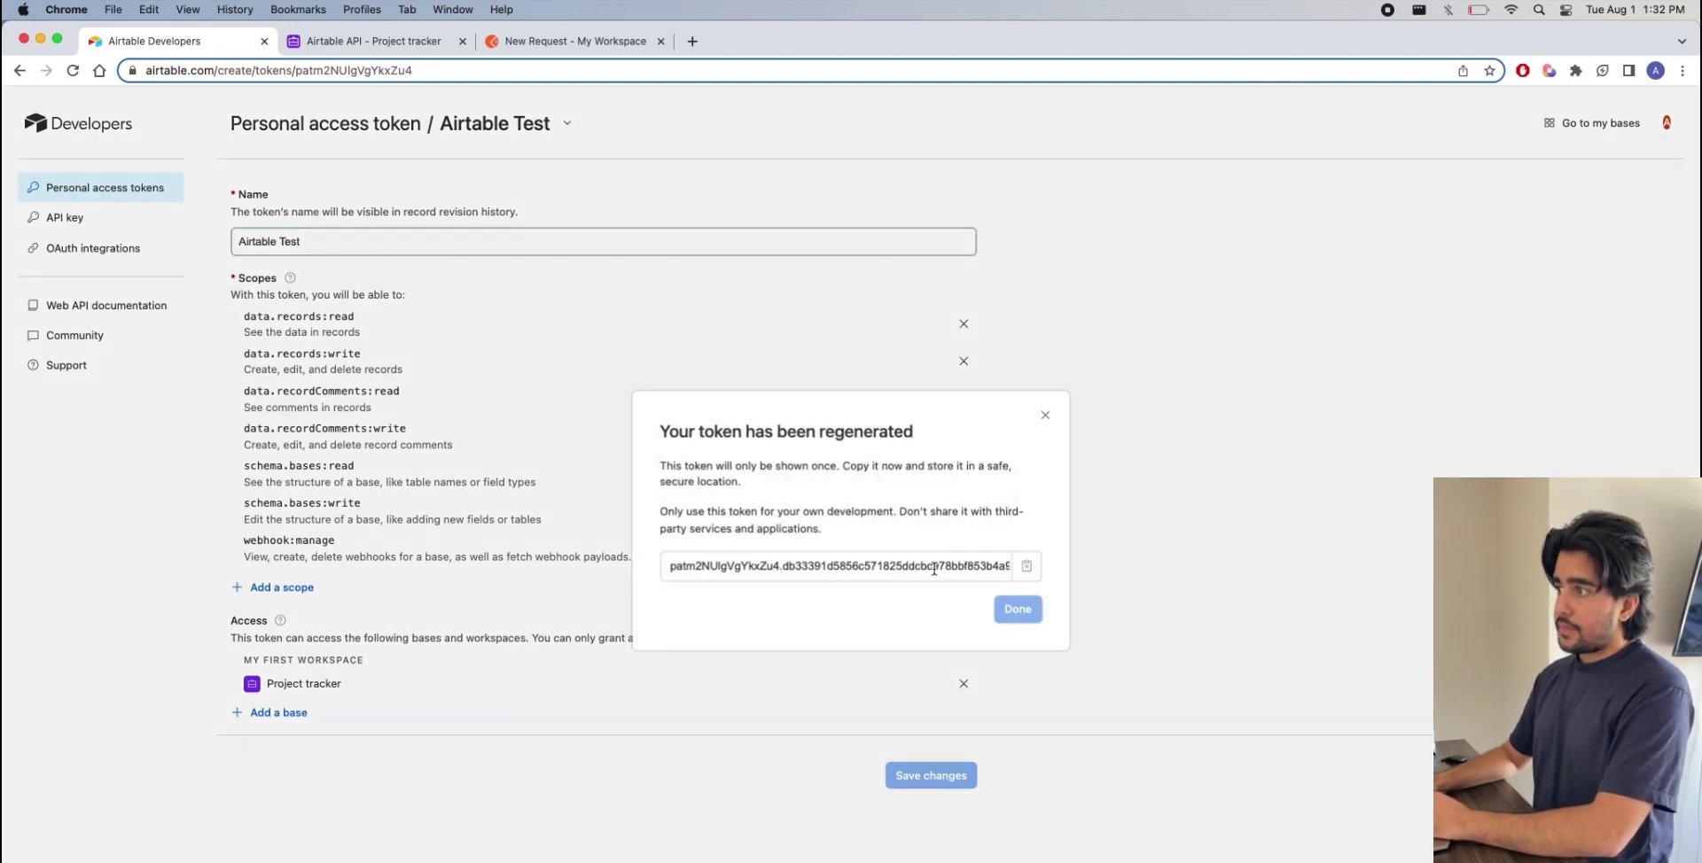
pyautogui.click(1020, 567)
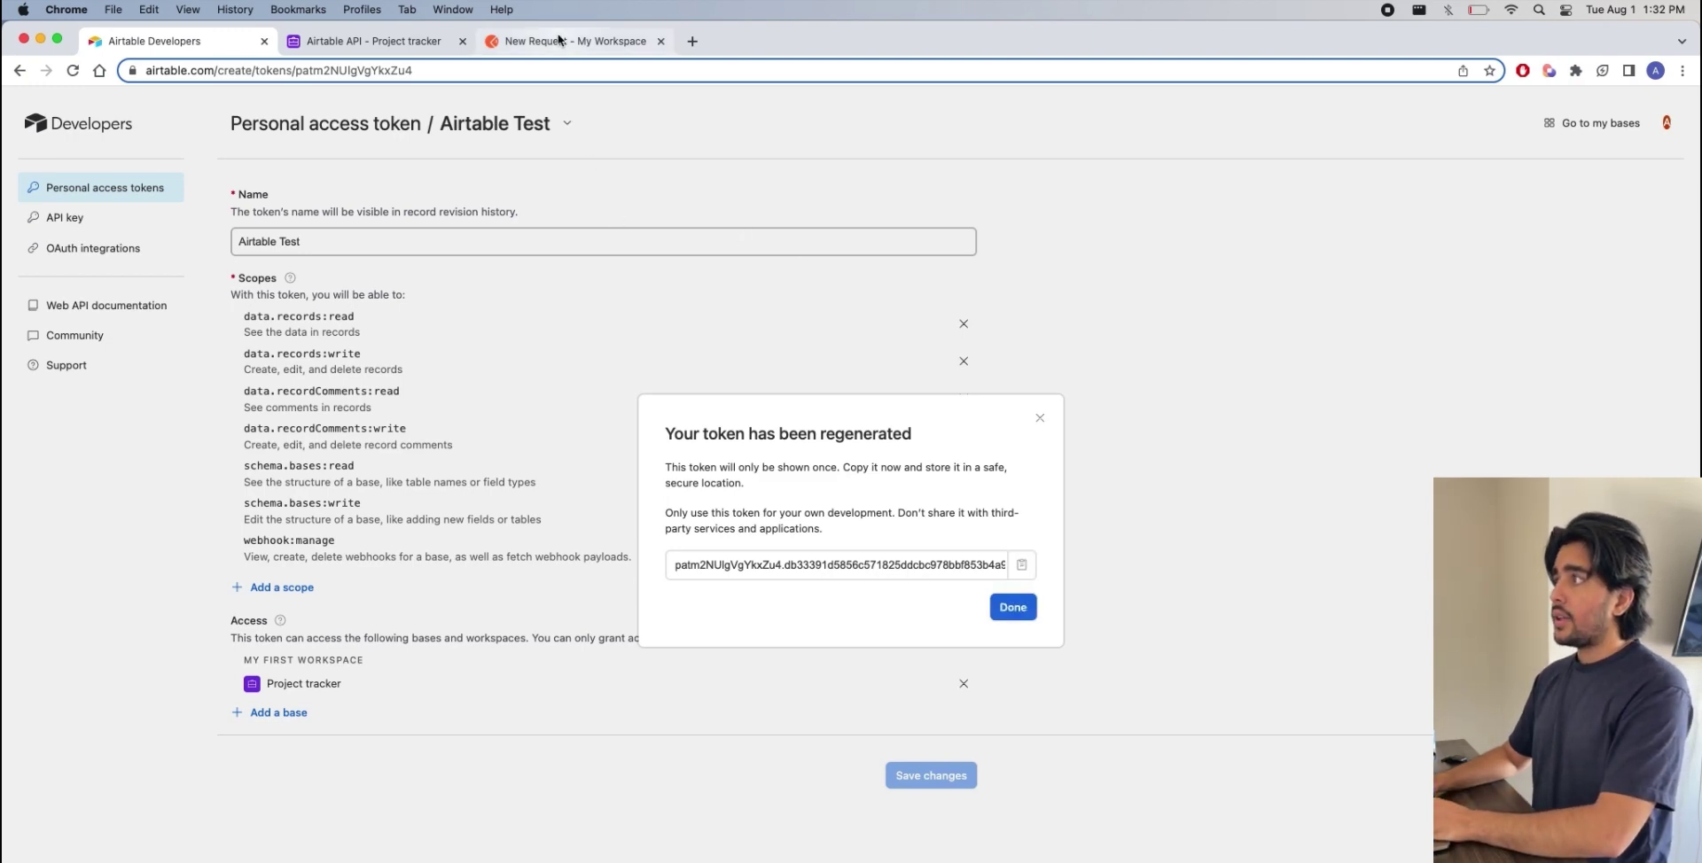
pyautogui.click(559, 39)
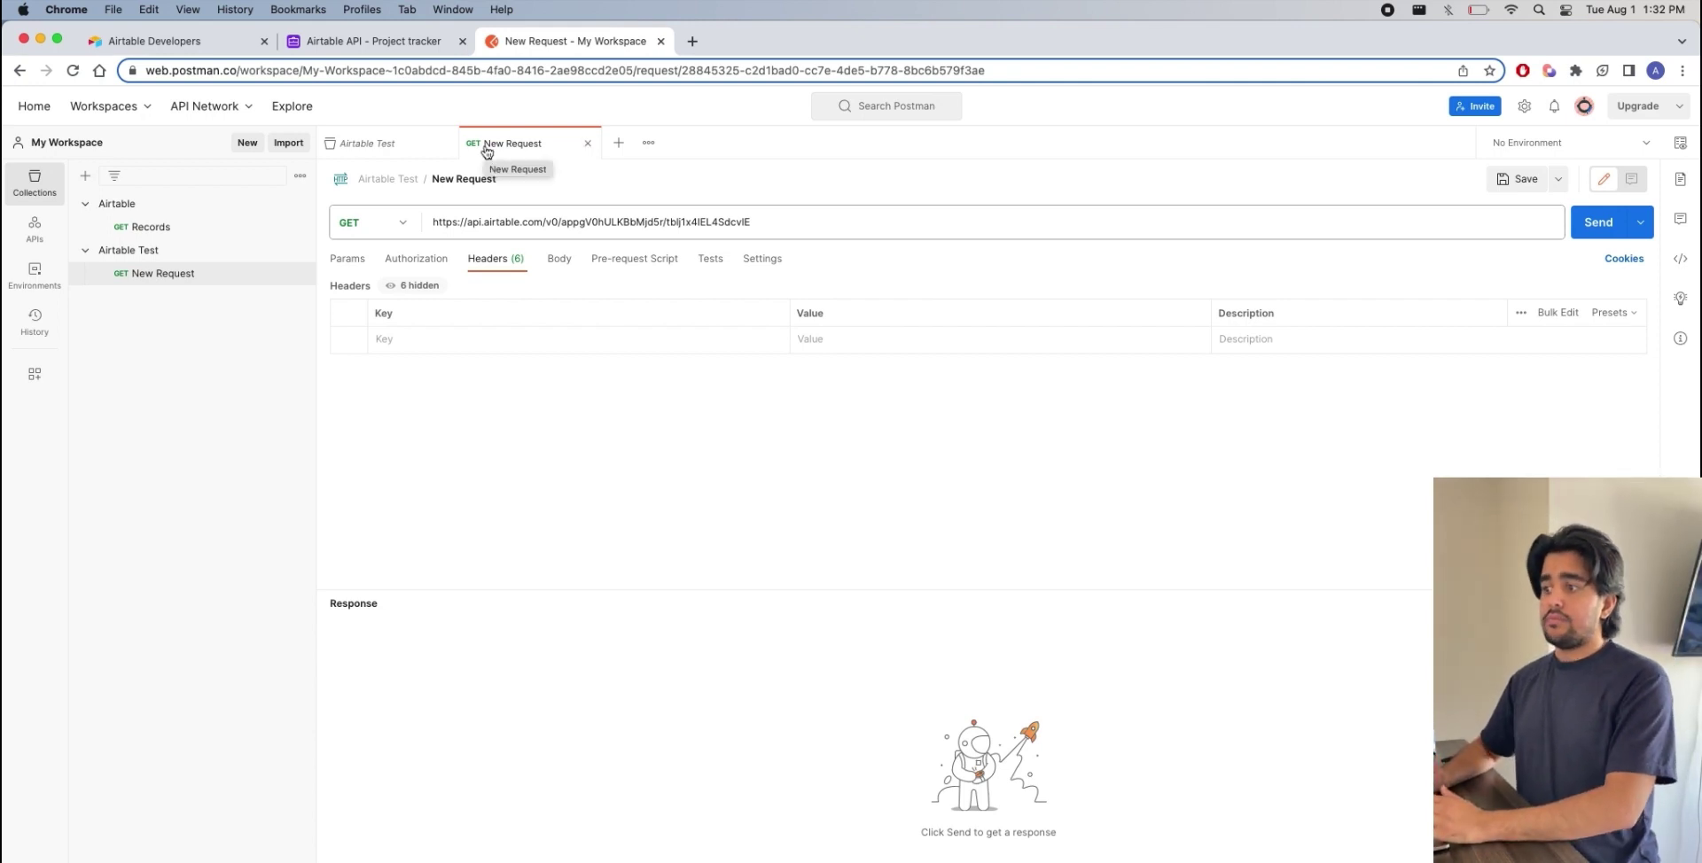
# Add a request header named Authorization, copied from the Project tracker API docs example
pyautogui.click(324, 40)
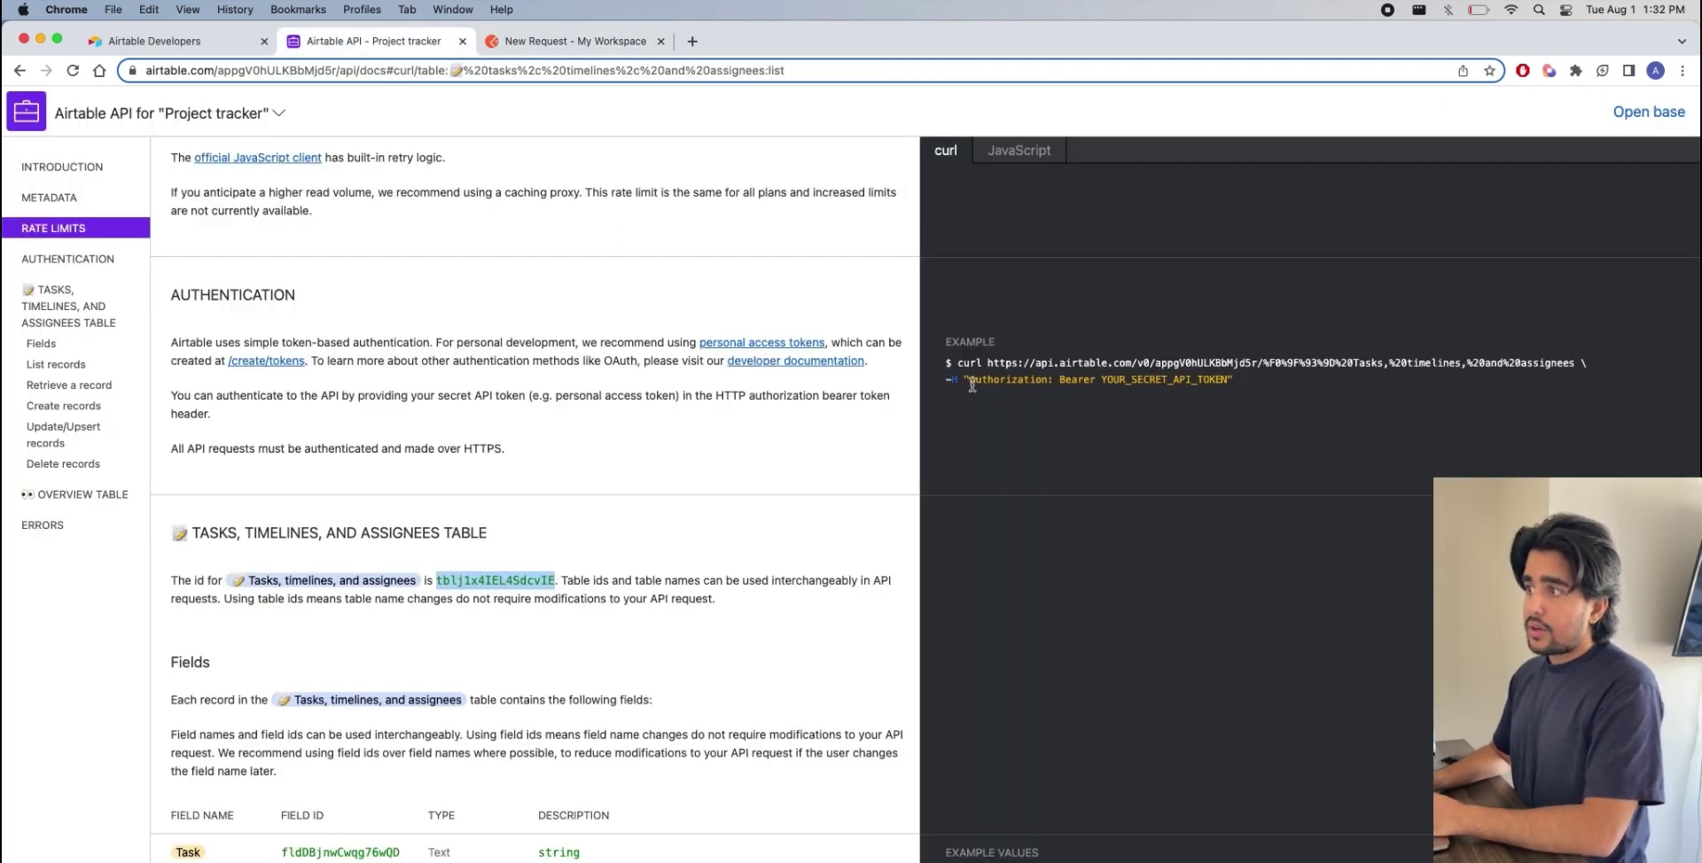
pyautogui.moveTo(970, 383); pyautogui.dragTo(1046, 387)
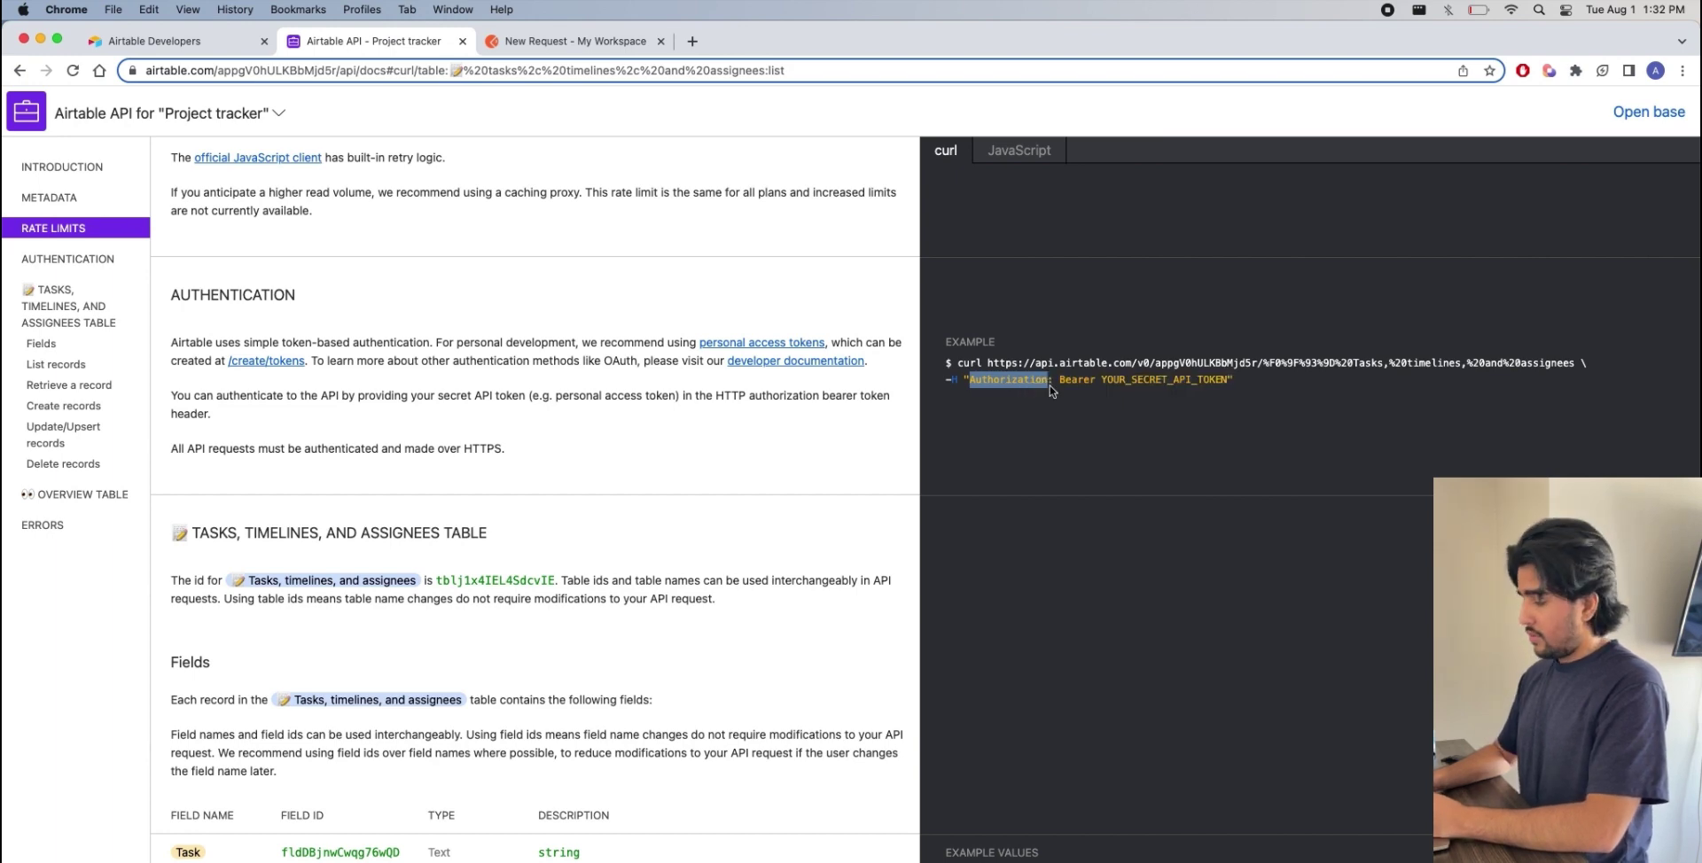
pyautogui.click(617, 32)
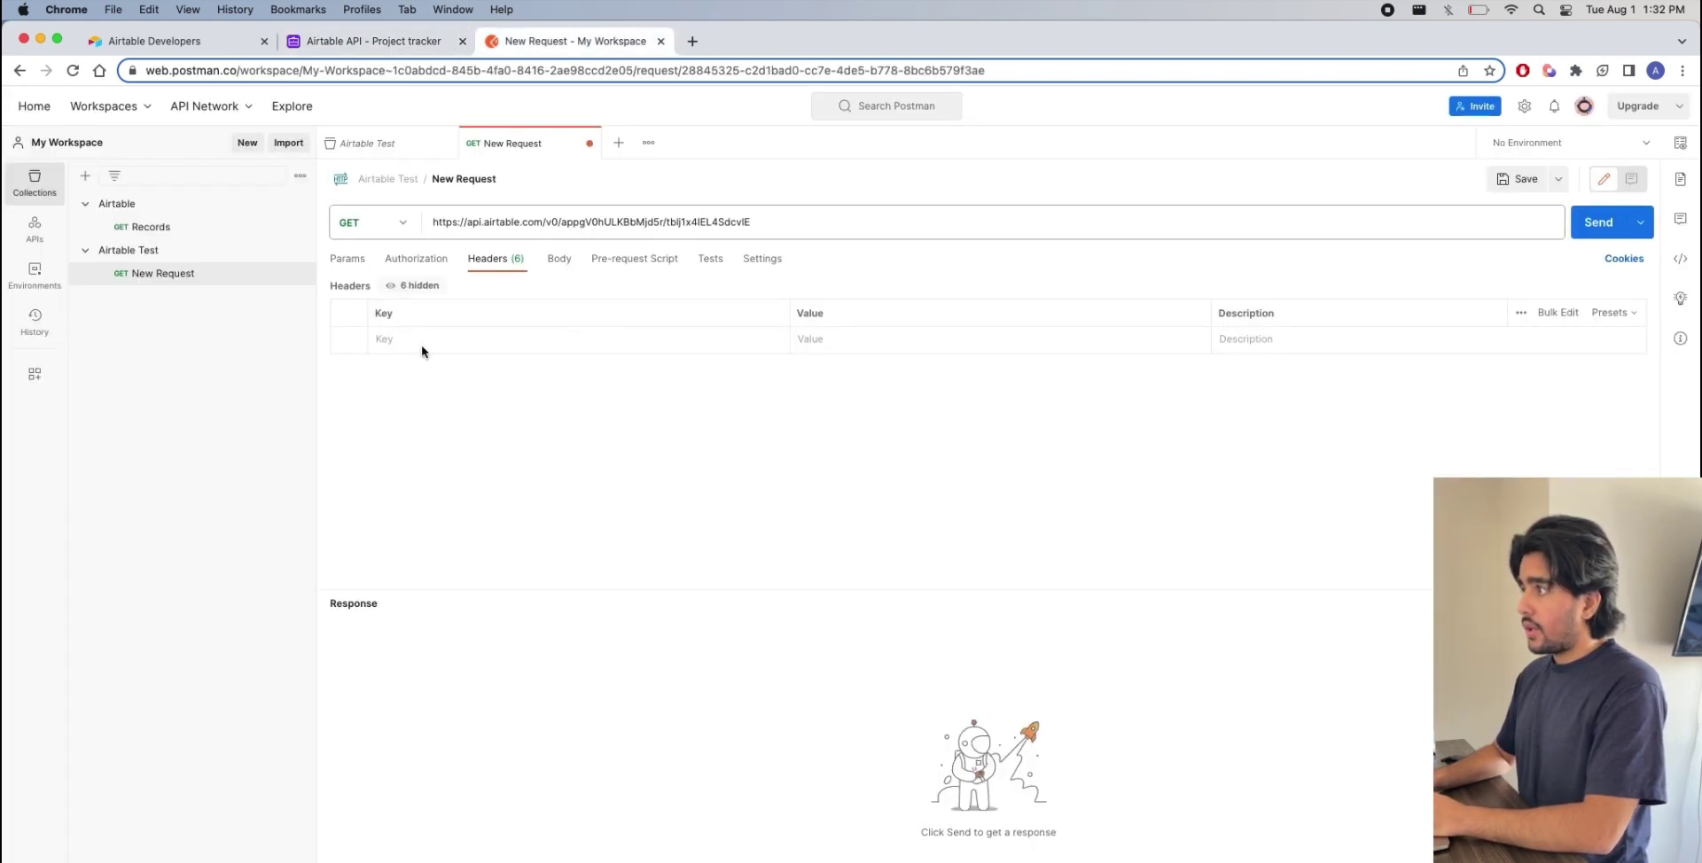
pyautogui.click(712, 335)
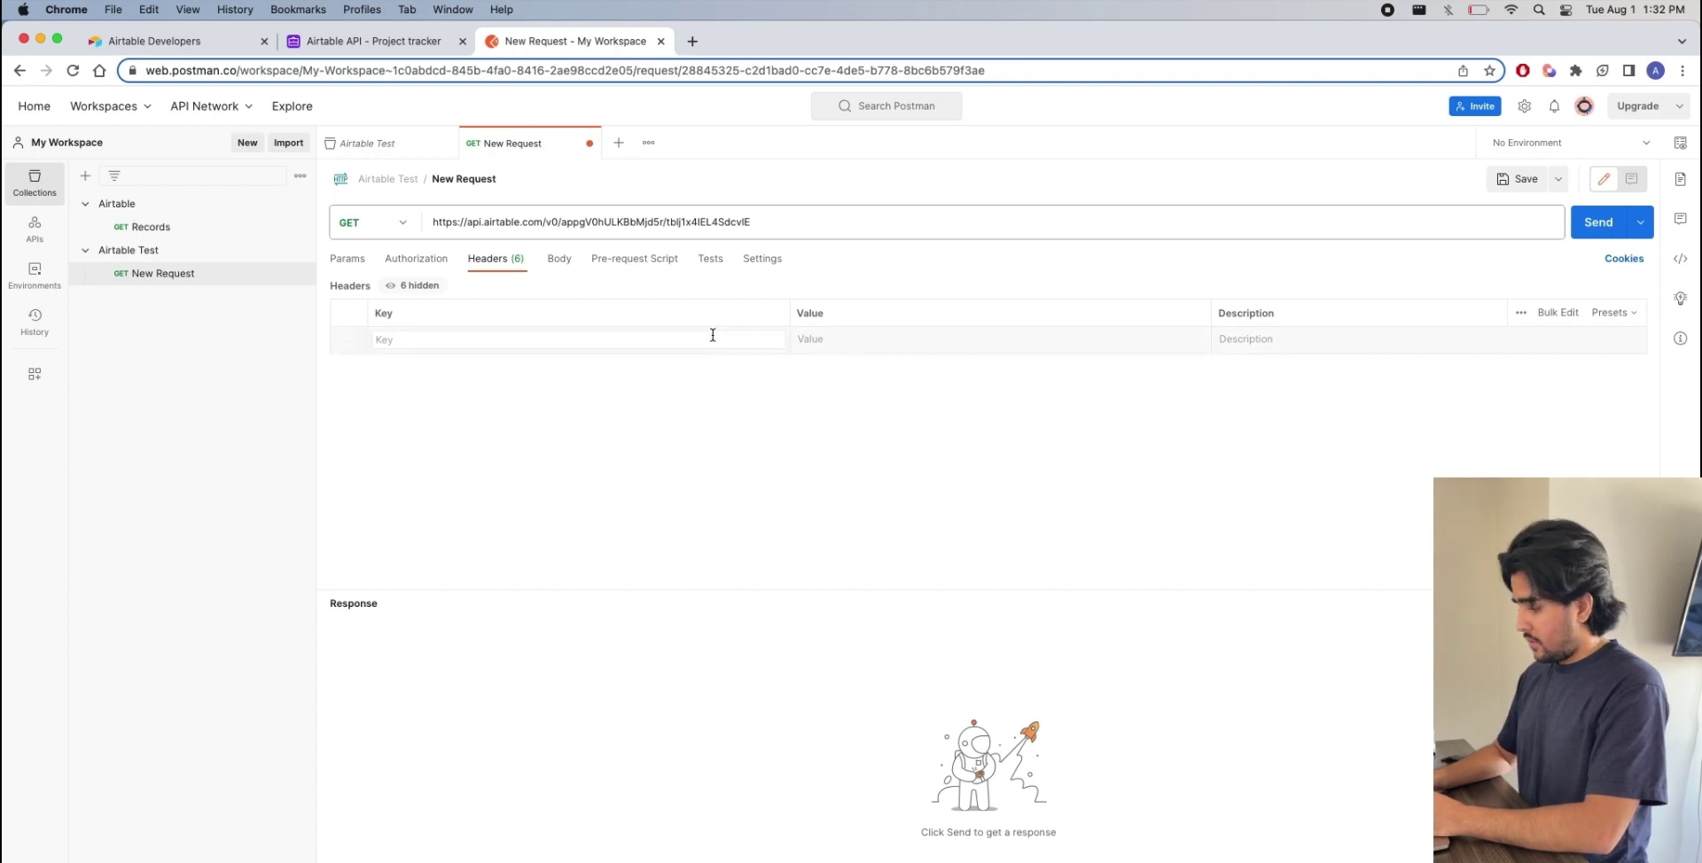
pyautogui.press('super+v')
# Put the word 'Bearer', copied from the curl example, into the Authorization header value
pyautogui.click(844, 345)
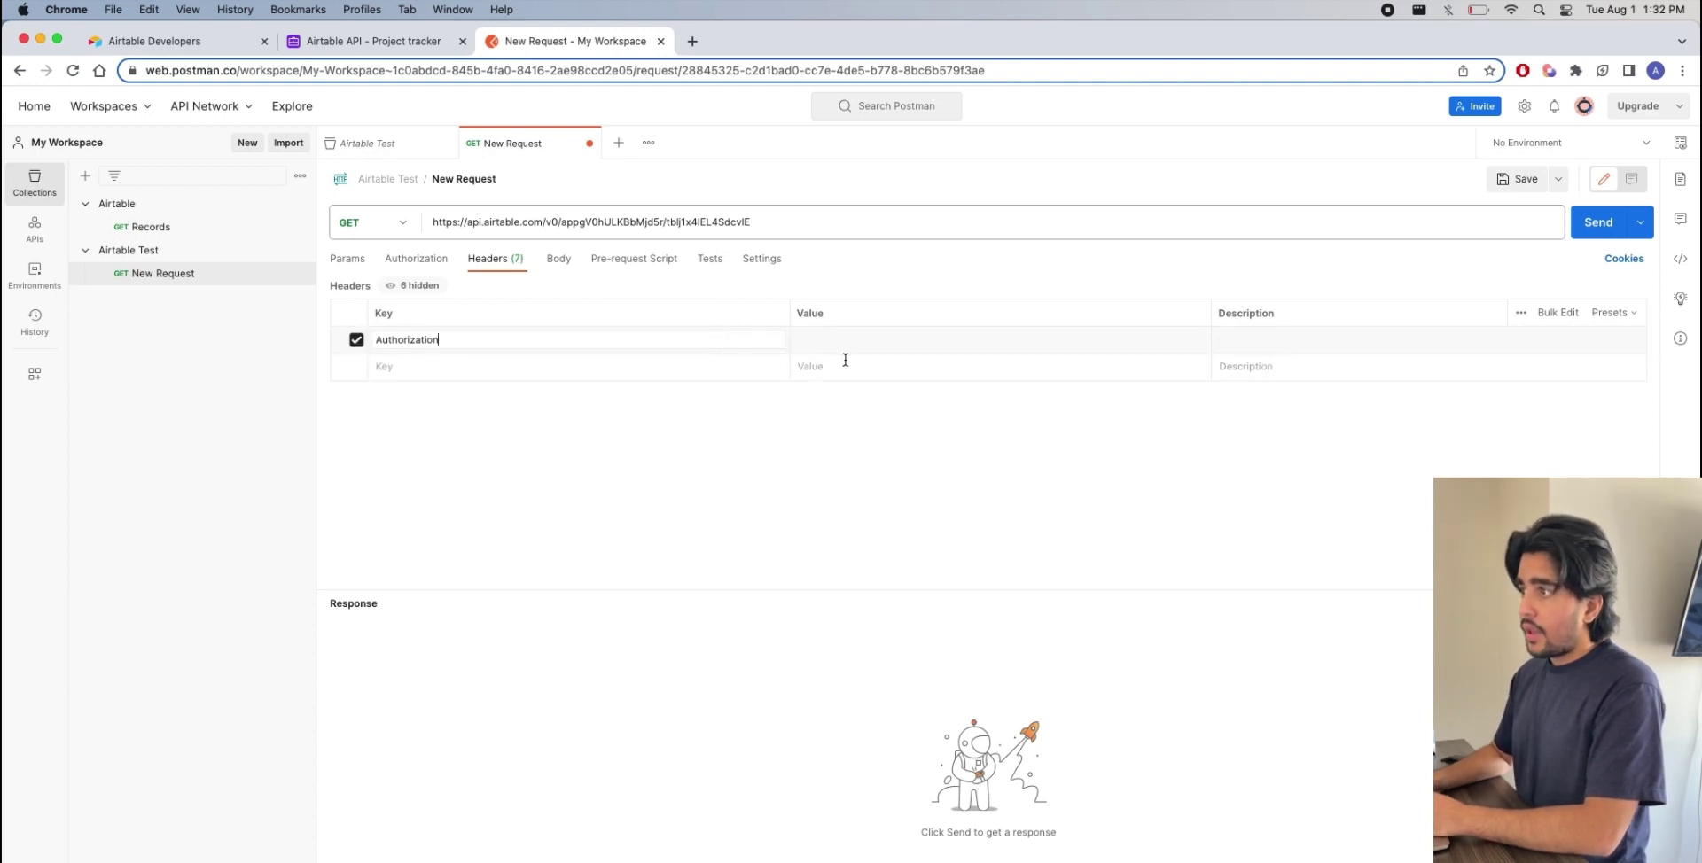
pyautogui.click(390, 37)
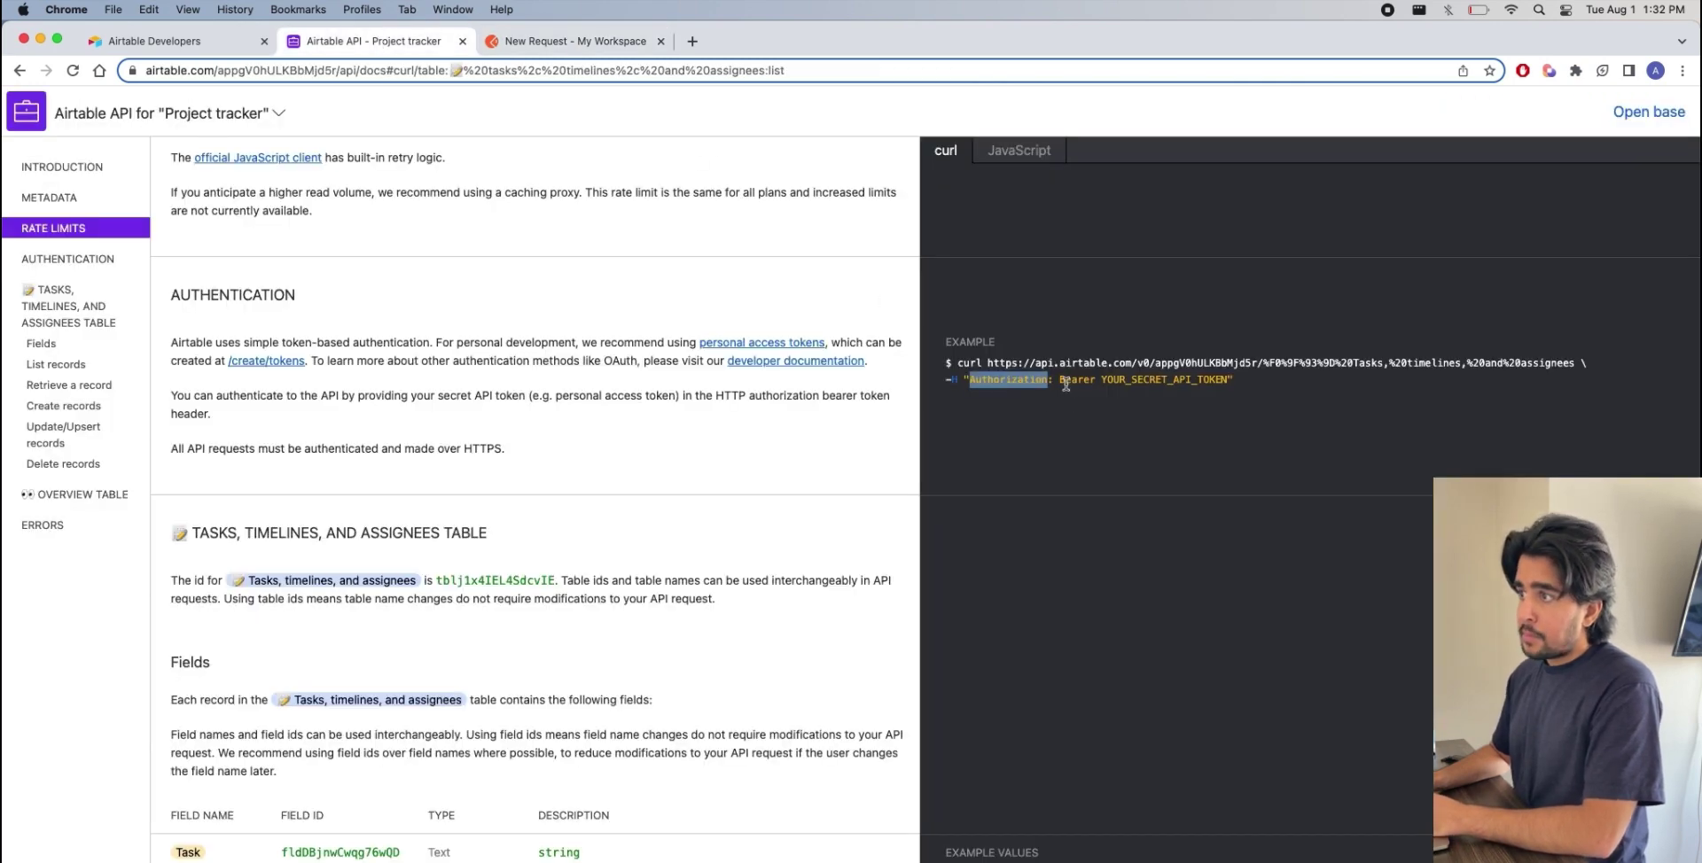
pyautogui.moveTo(1060, 382); pyautogui.dragTo(1095, 382)
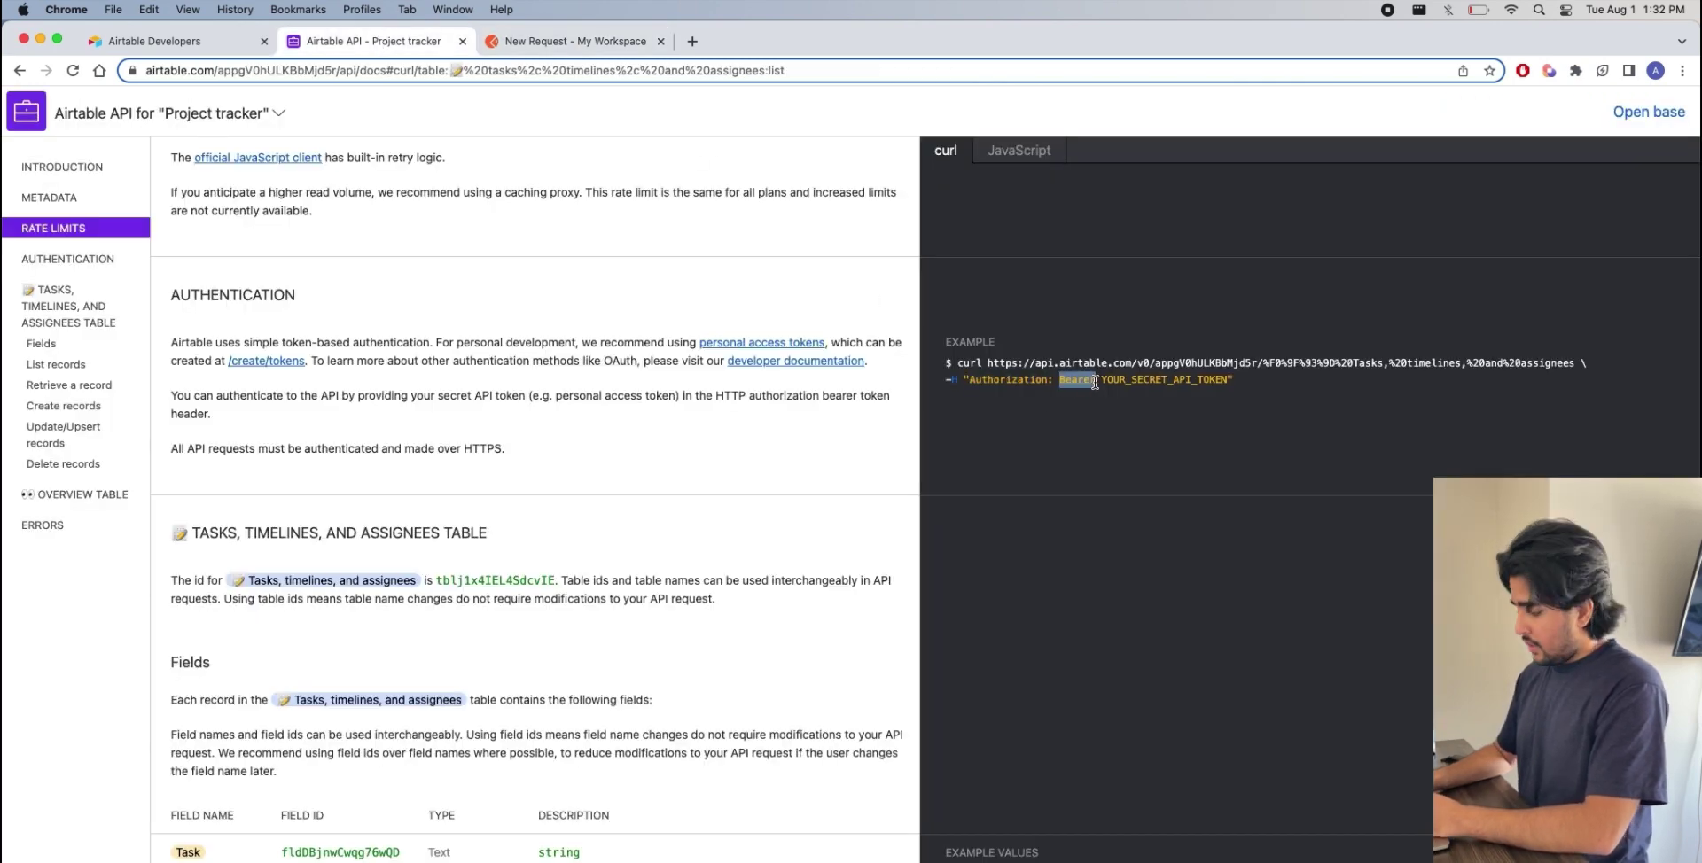
pyautogui.press('super+c')
pyautogui.click(567, 41)
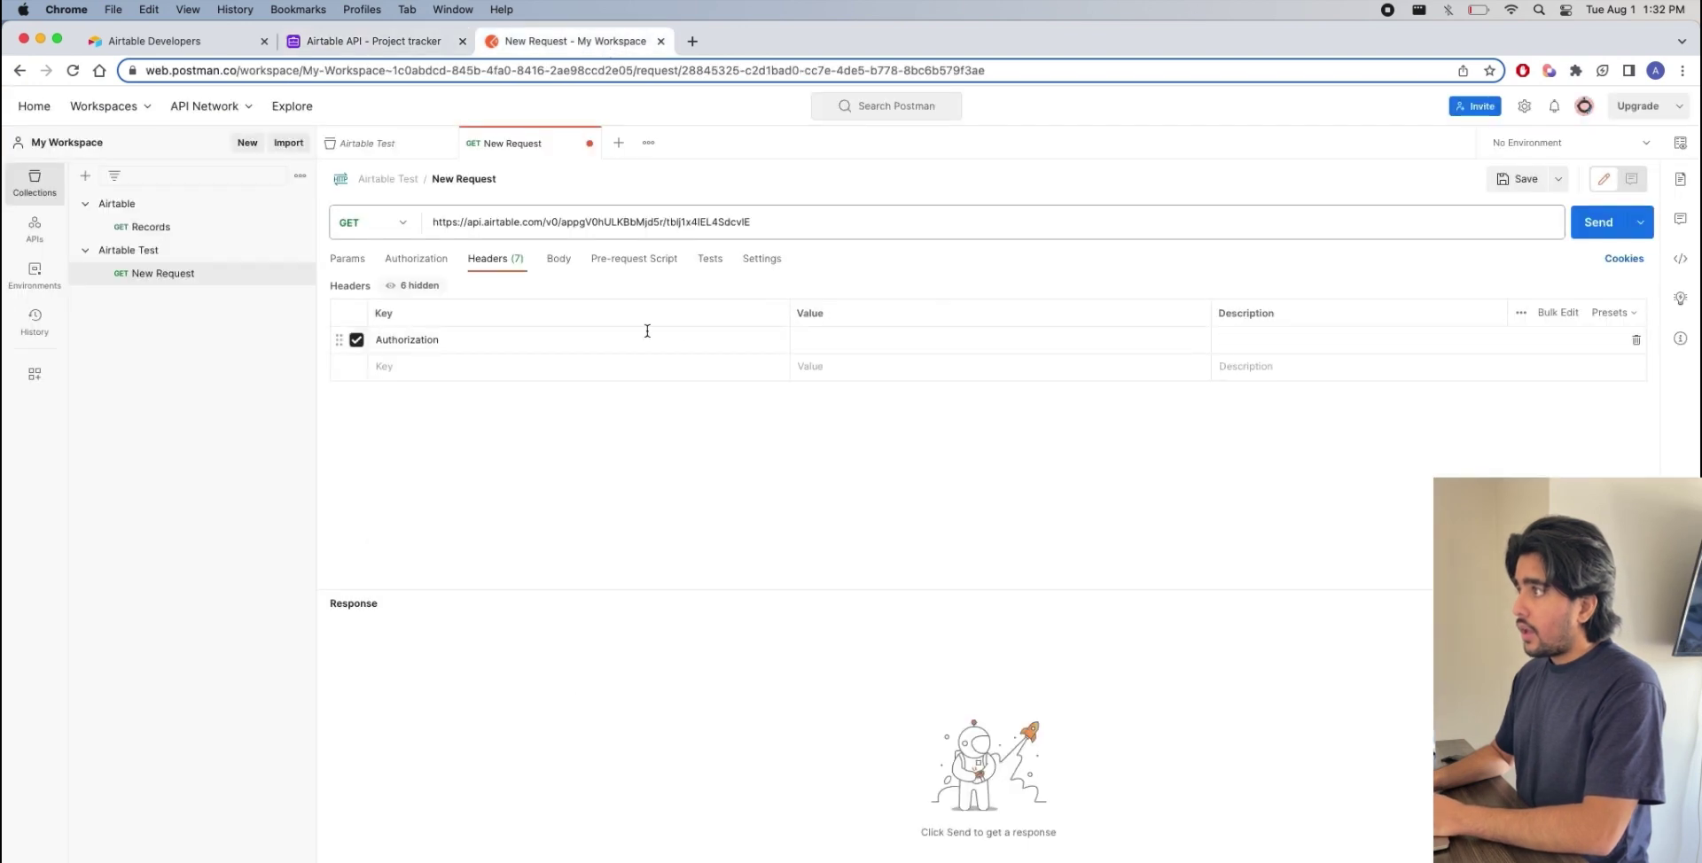
pyautogui.click(819, 347)
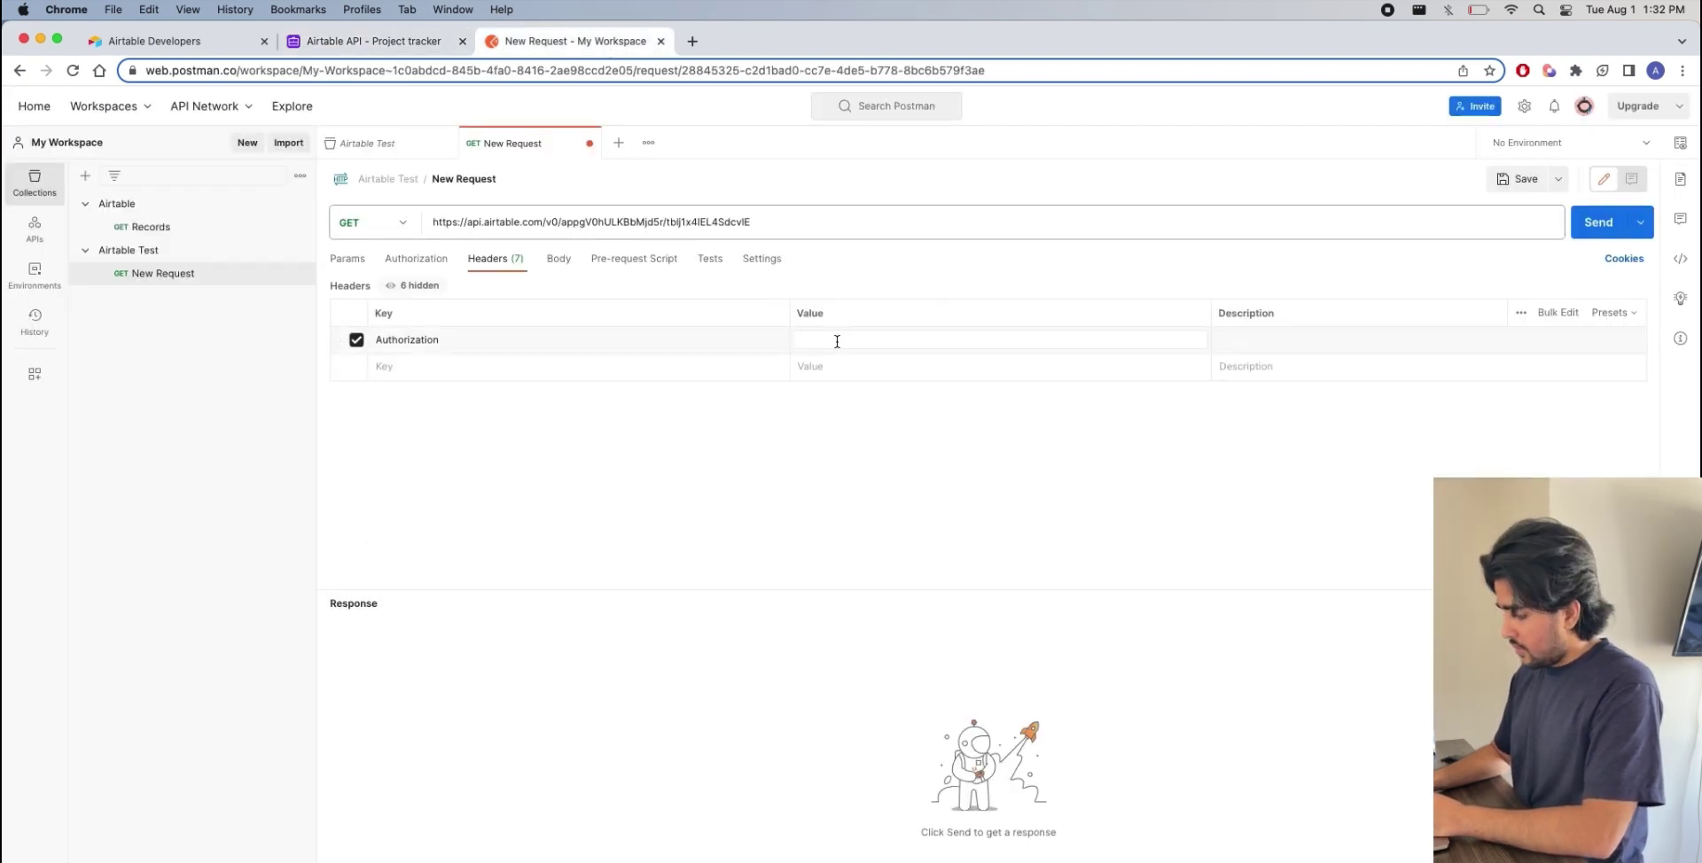
pyautogui.press('super+v')
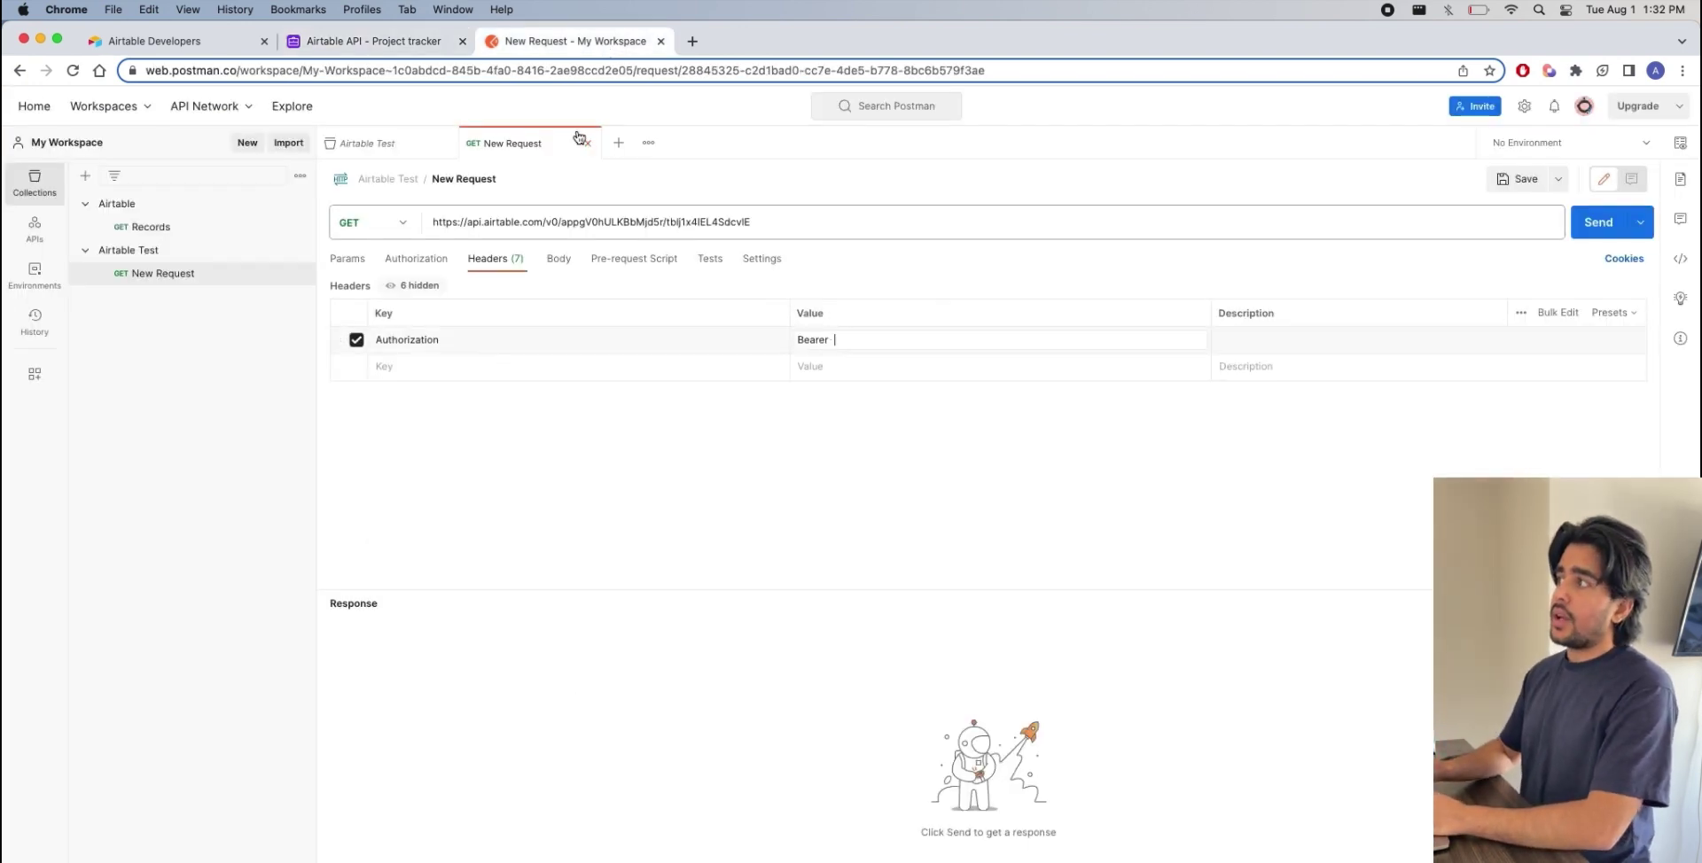
# Append the regenerated personal access token after 'Bearer' in the Authorization header value
pyautogui.click(155, 41)
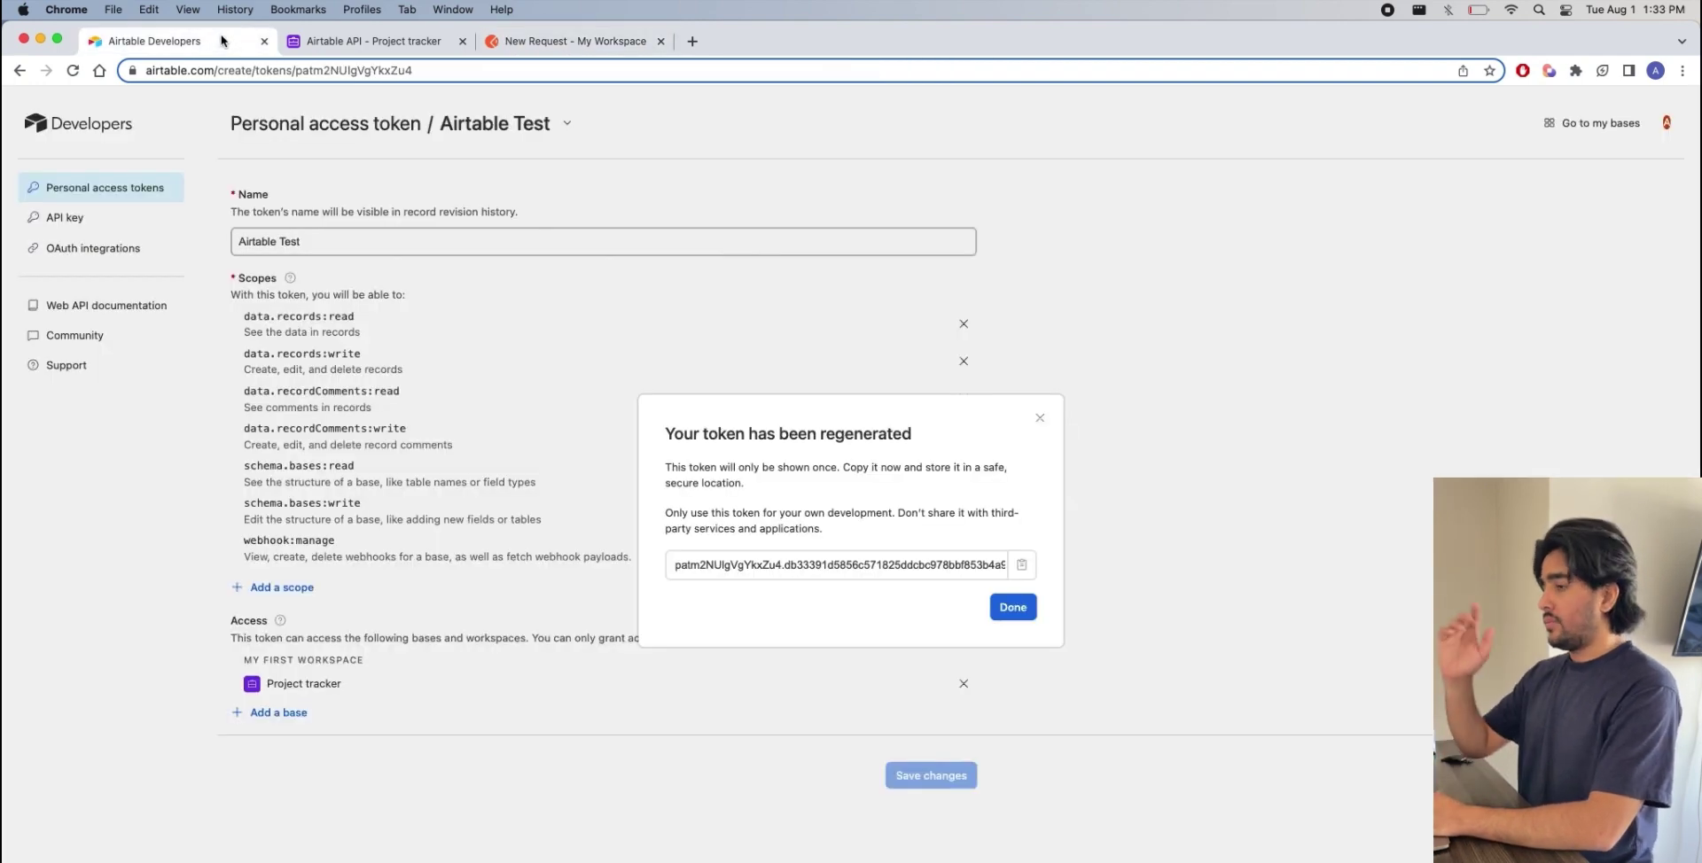
pyautogui.click(1022, 572)
pyautogui.click(554, 41)
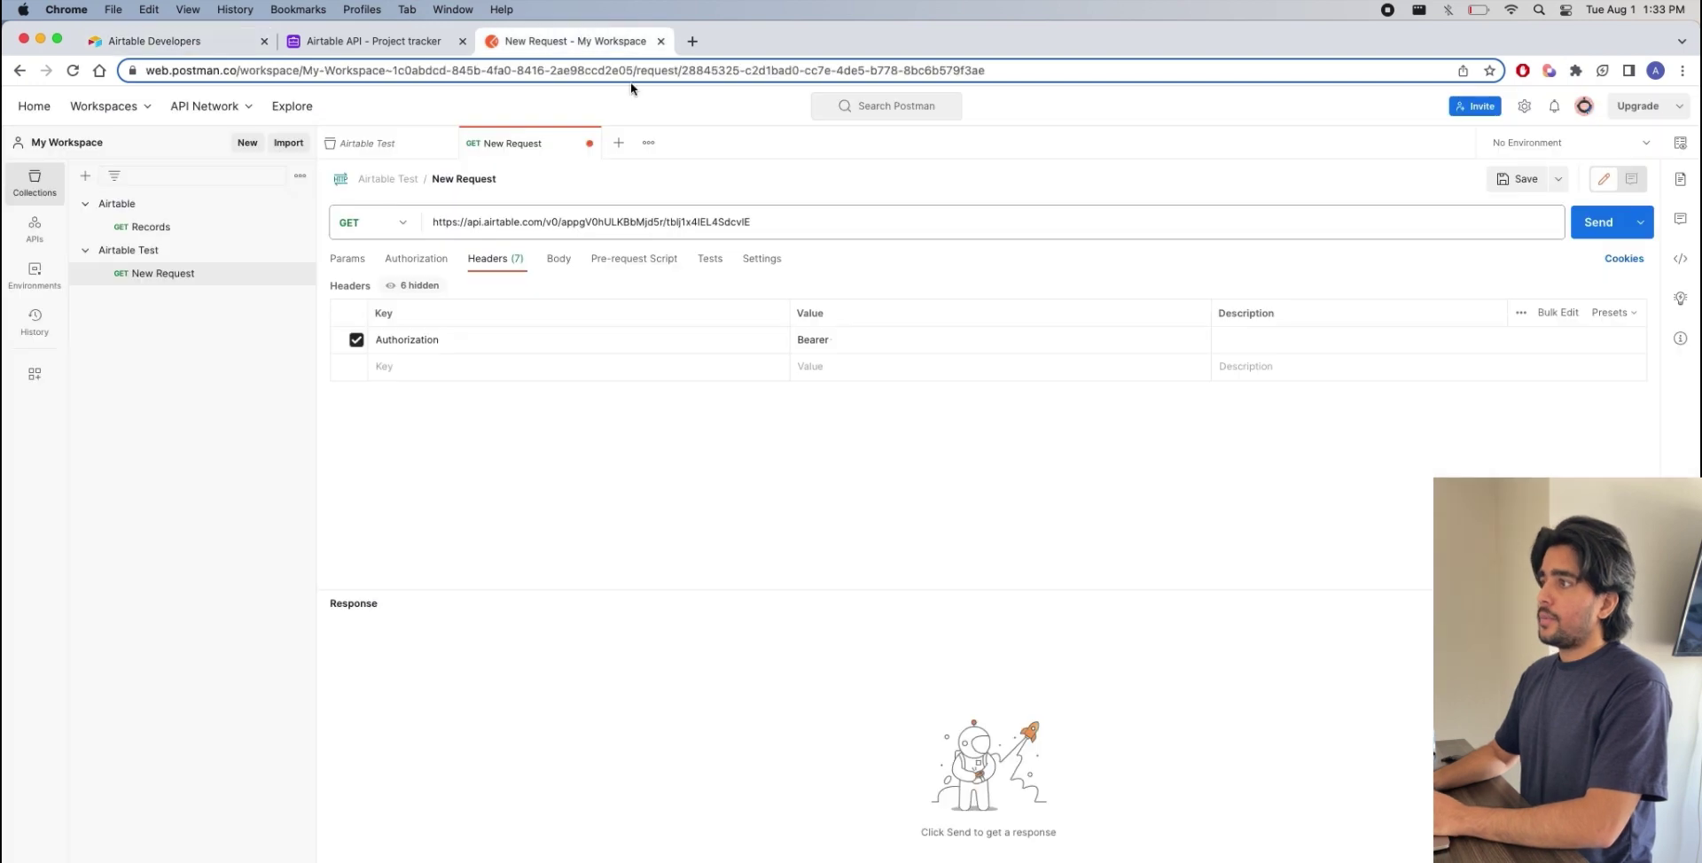
pyautogui.click(878, 336)
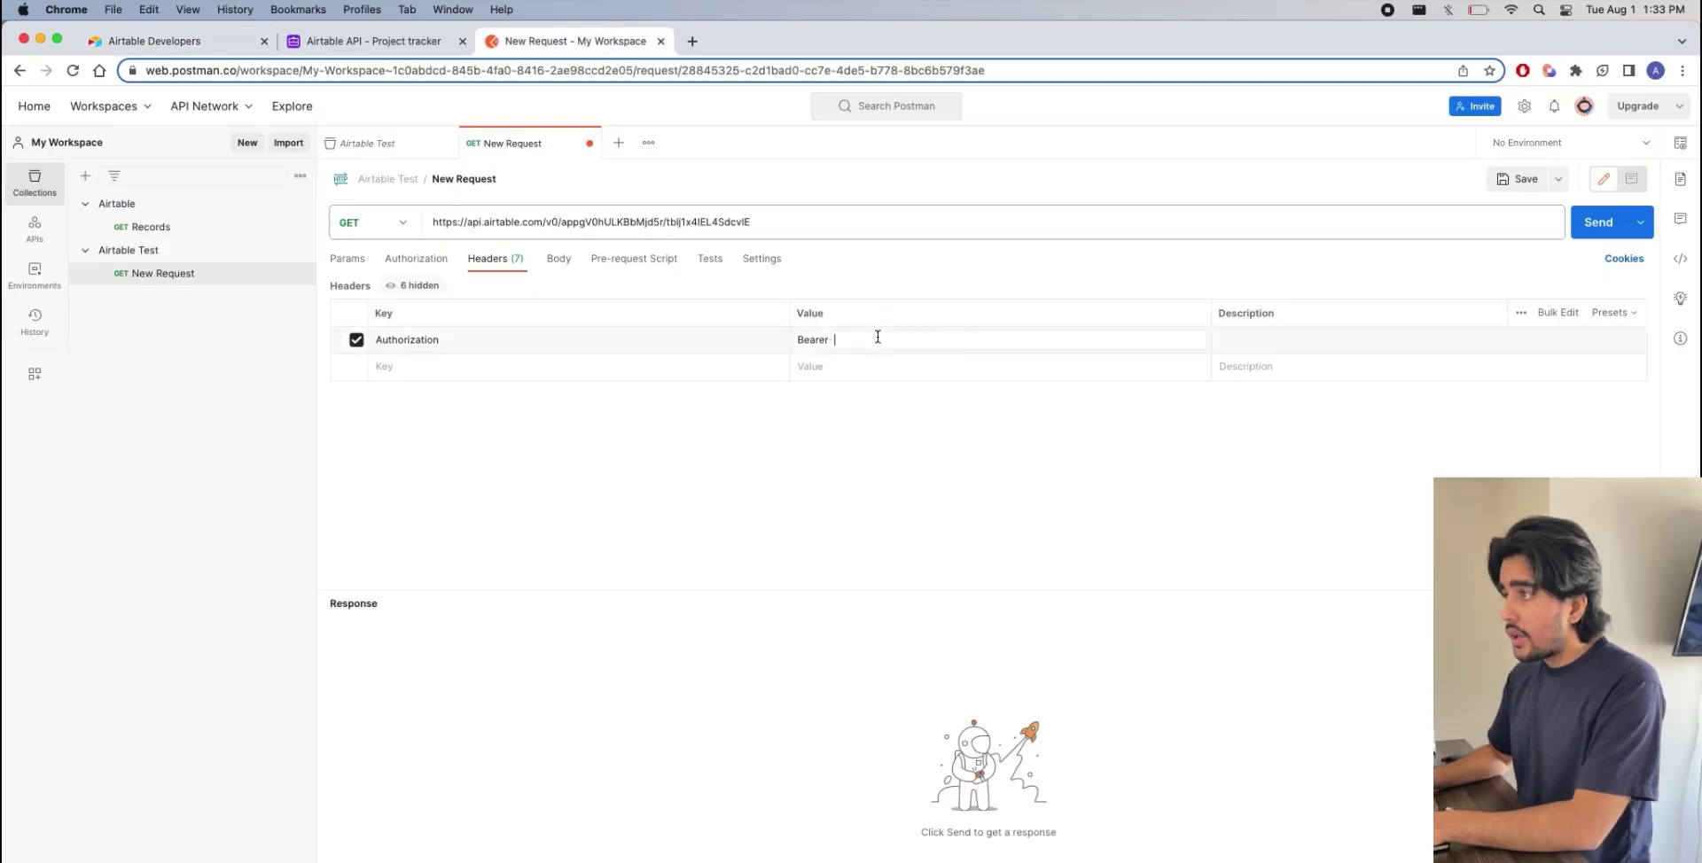
pyautogui.press('BackSpace')
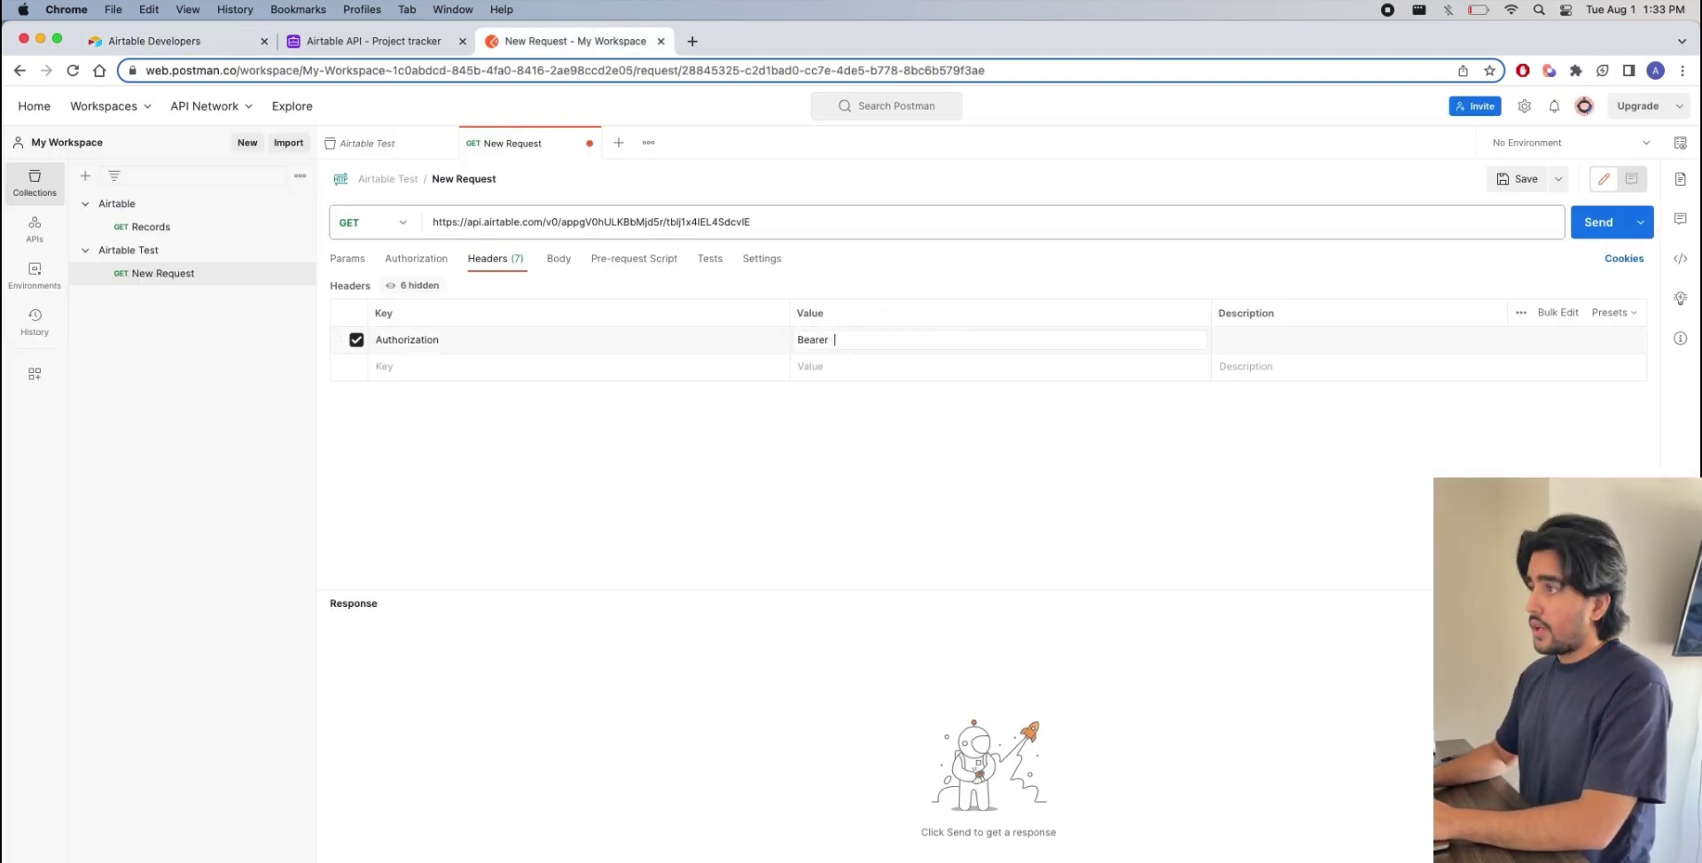
pyautogui.press('super+v')
pyautogui.click(875, 480)
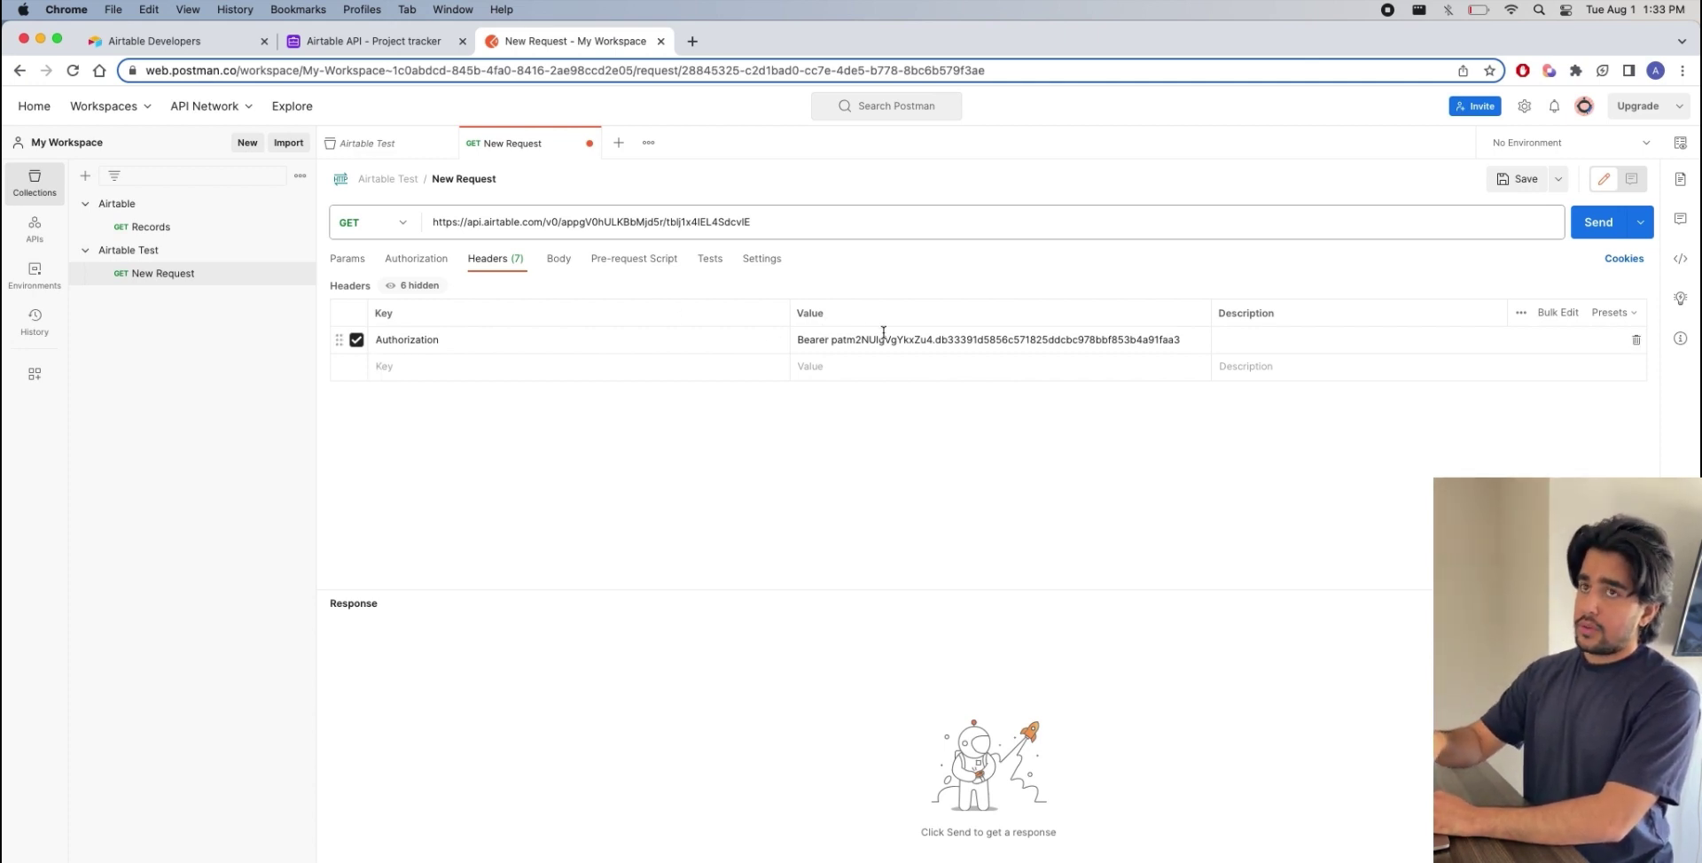
# Check the Authorization settings, then send the GET request to Airtable
pyautogui.click(416, 257)
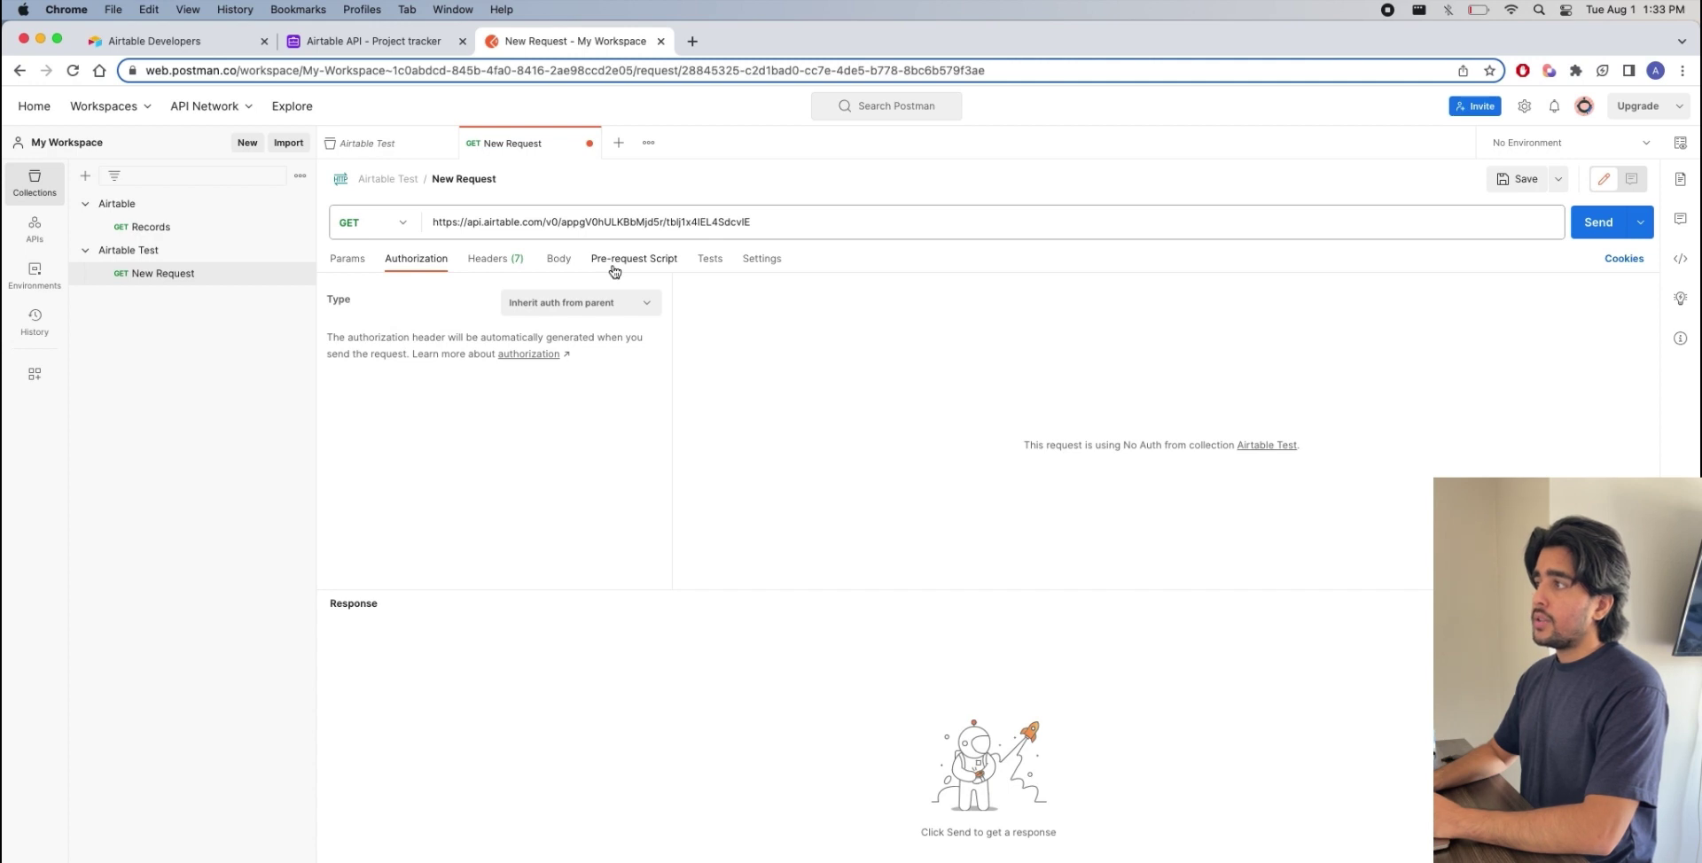
pyautogui.click(512, 260)
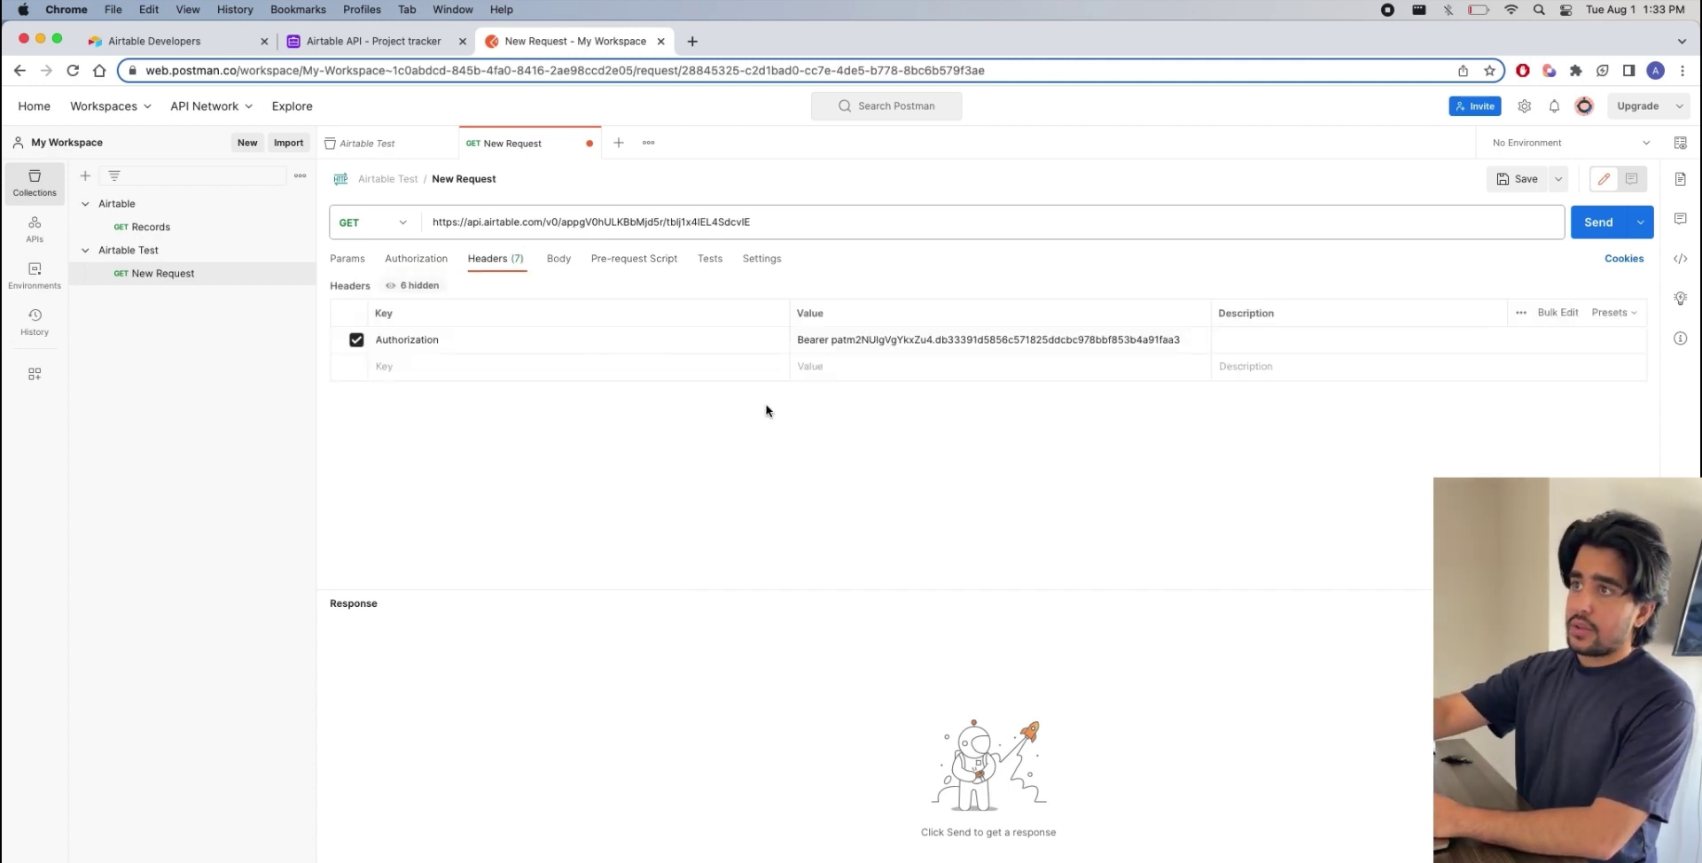
pyautogui.click(1605, 232)
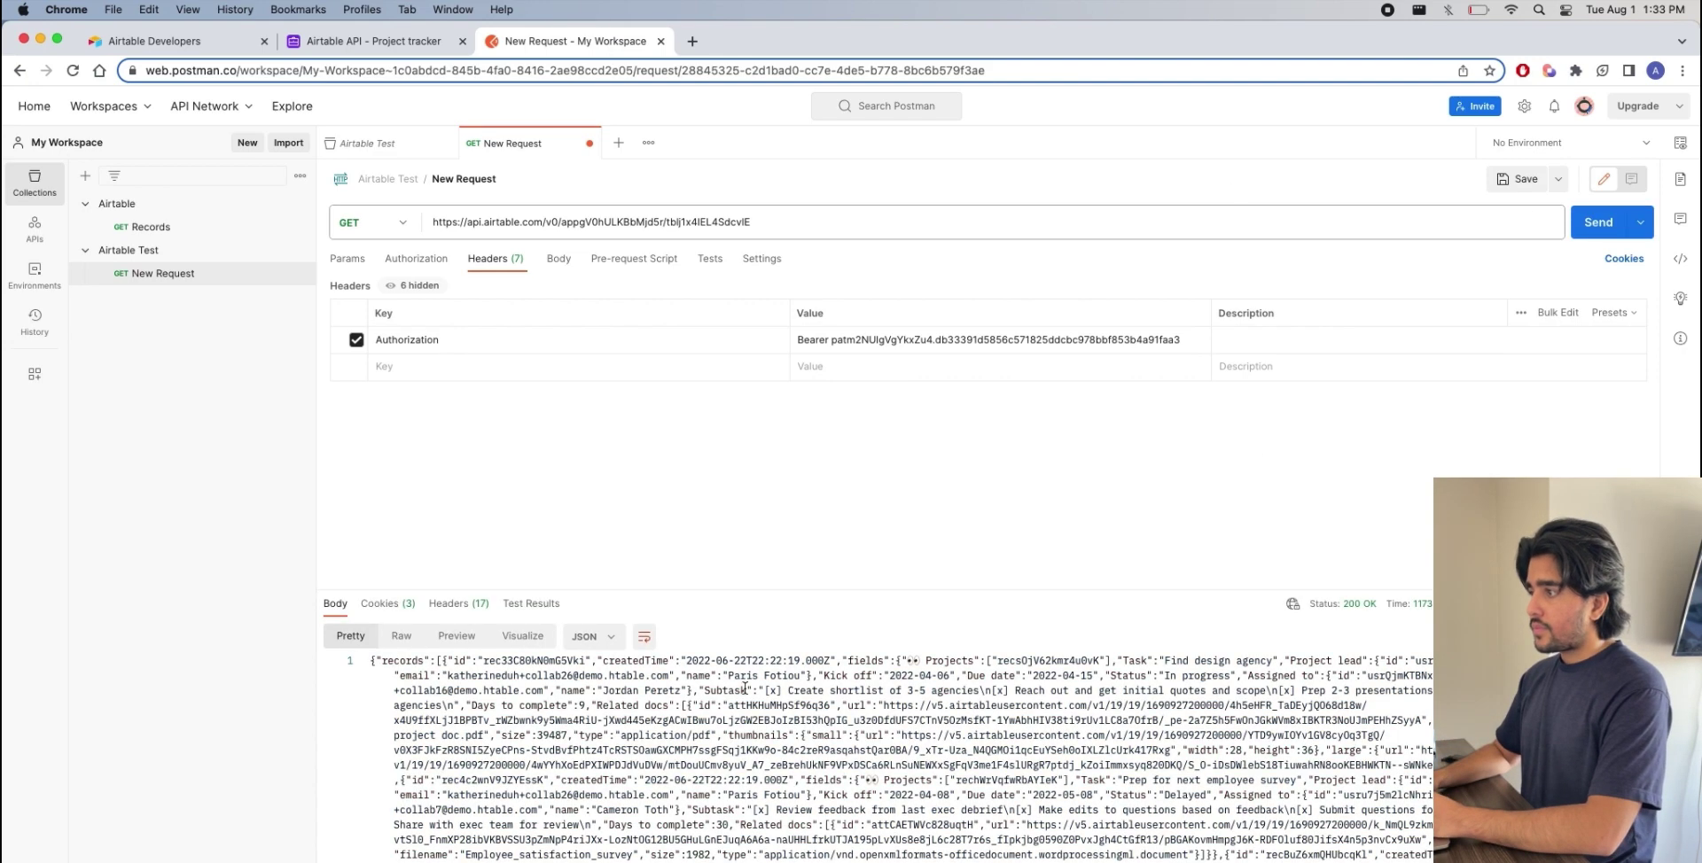
# Enlarge the response pane and scroll through task records like 'Find design agency' in the JSON
pyautogui.scroll(-3, 743, 694)
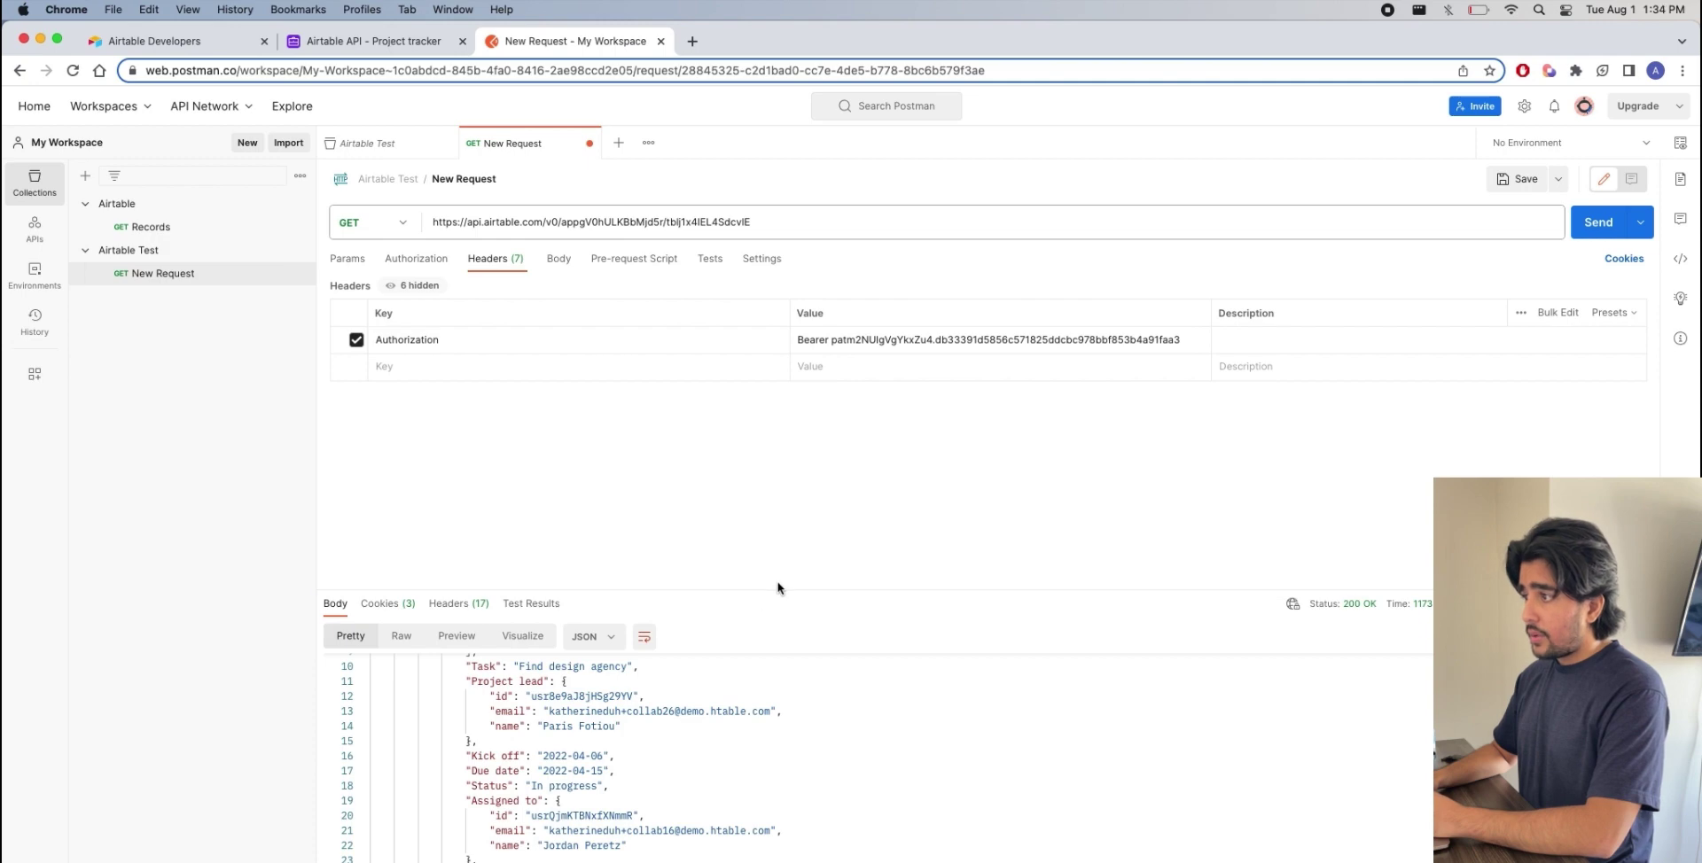
pyautogui.moveTo(779, 590); pyautogui.dragTo(771, 353)
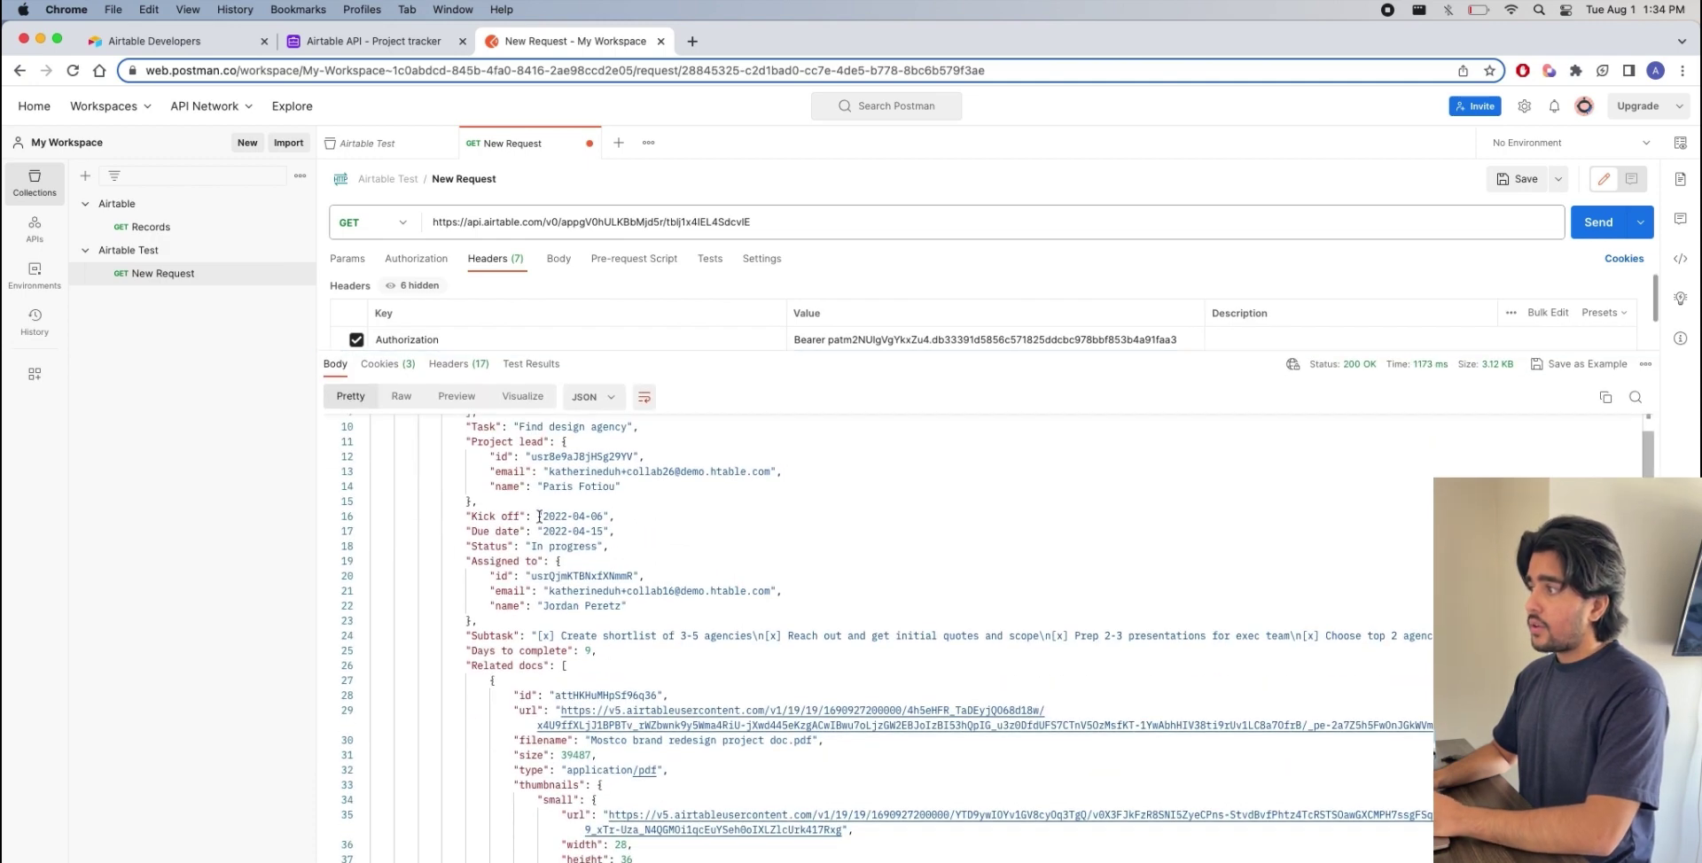
pyautogui.scroll(3, 539, 516)
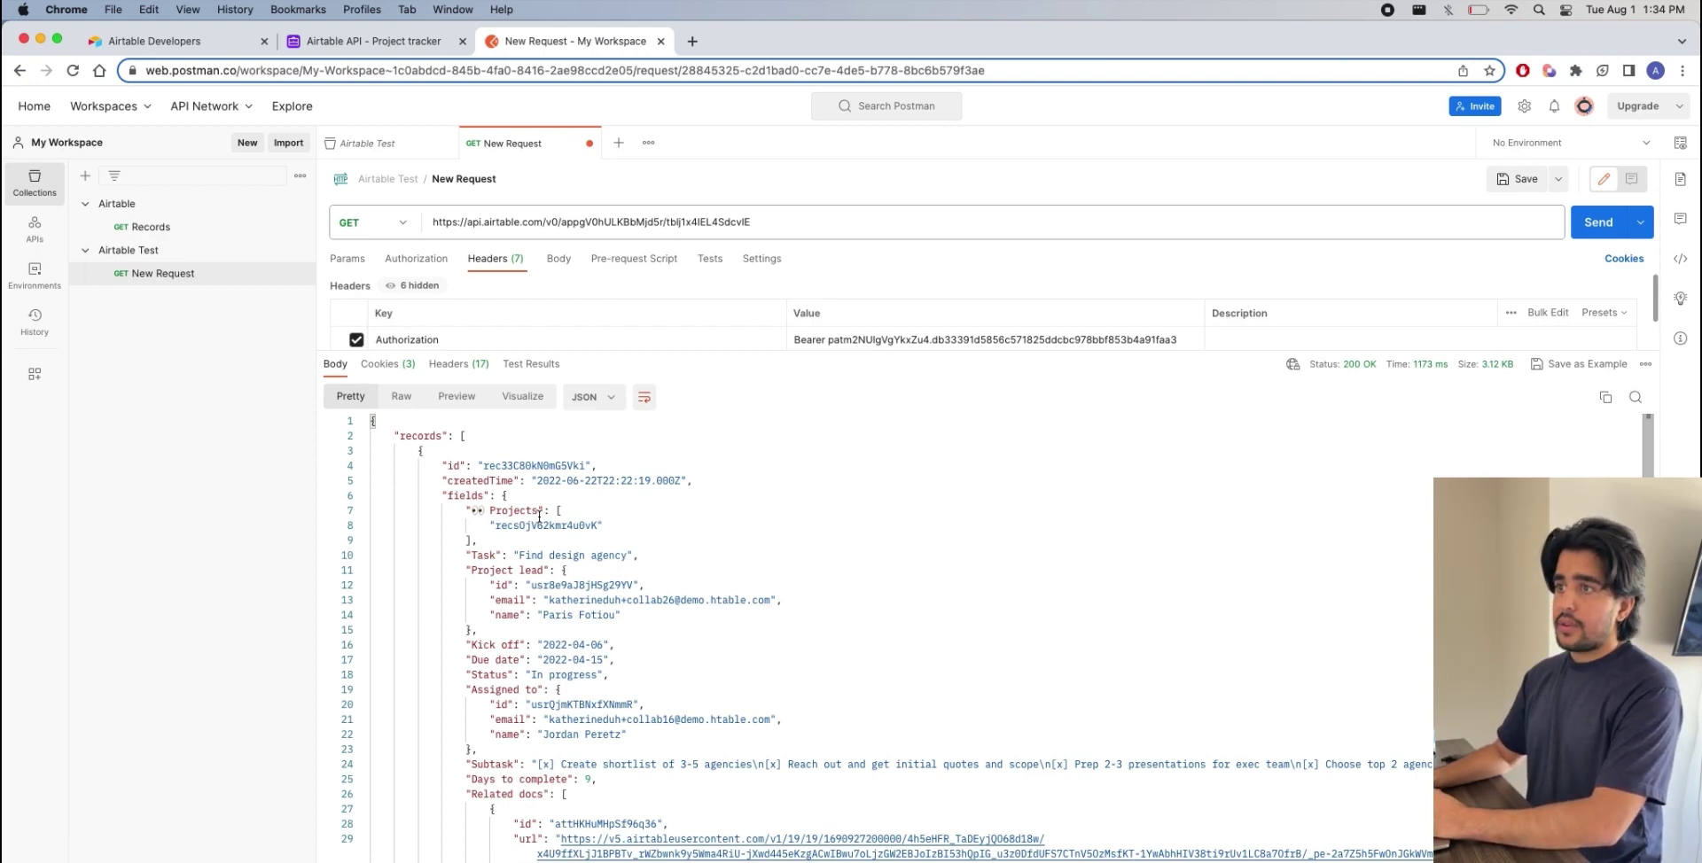
pyautogui.scroll(-5, 539, 516)
pyautogui.scroll(-1, 510, 640)
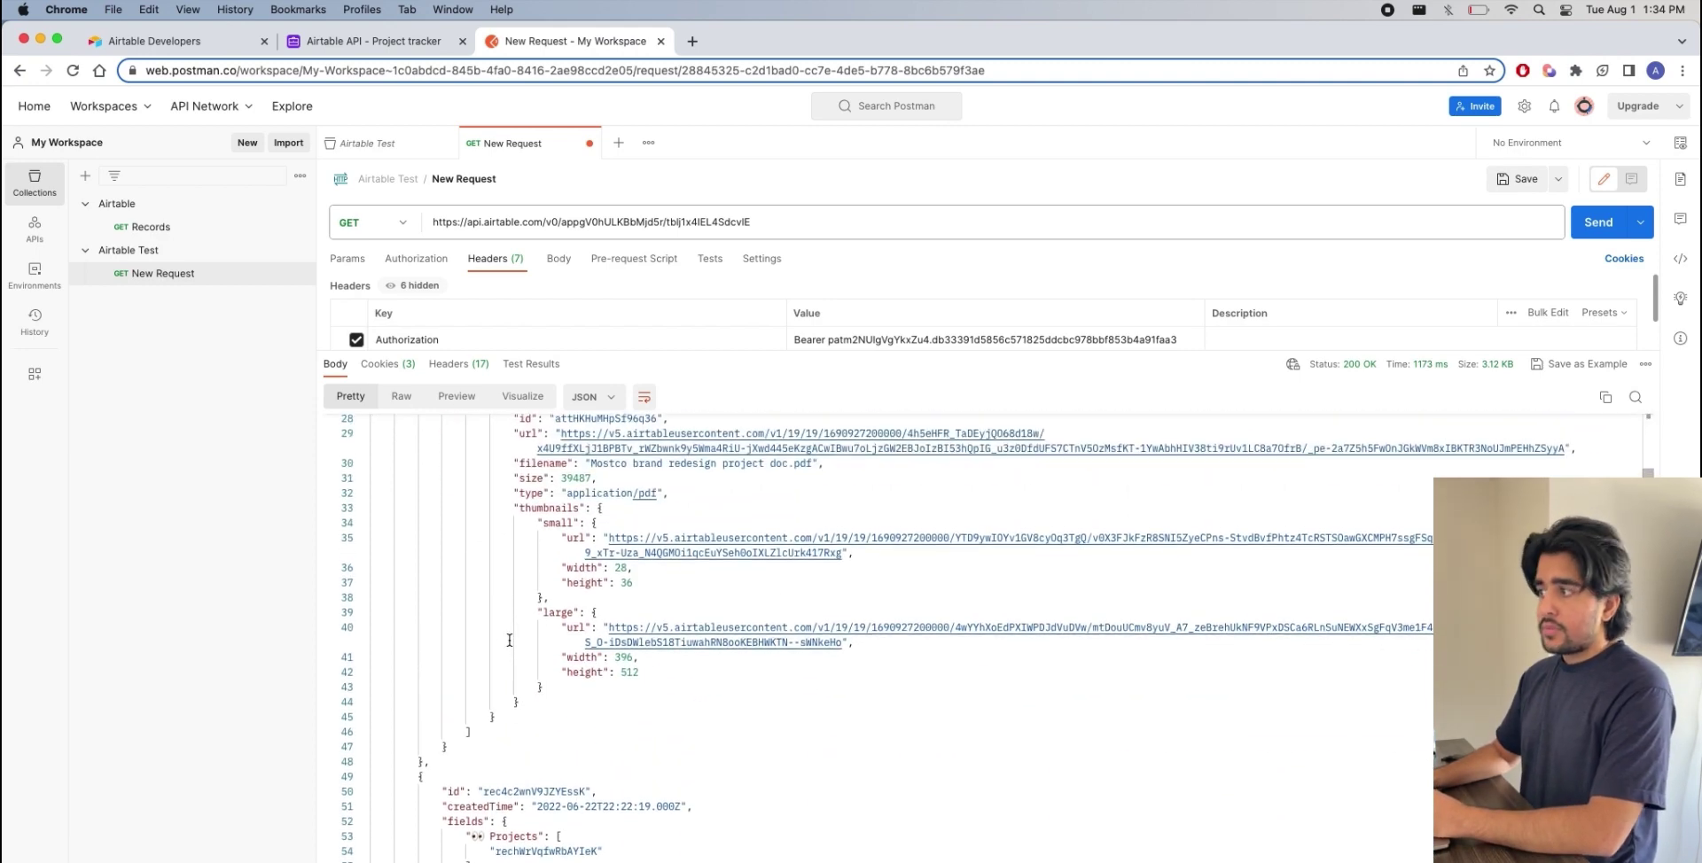
pyautogui.scroll(5, 509, 640)
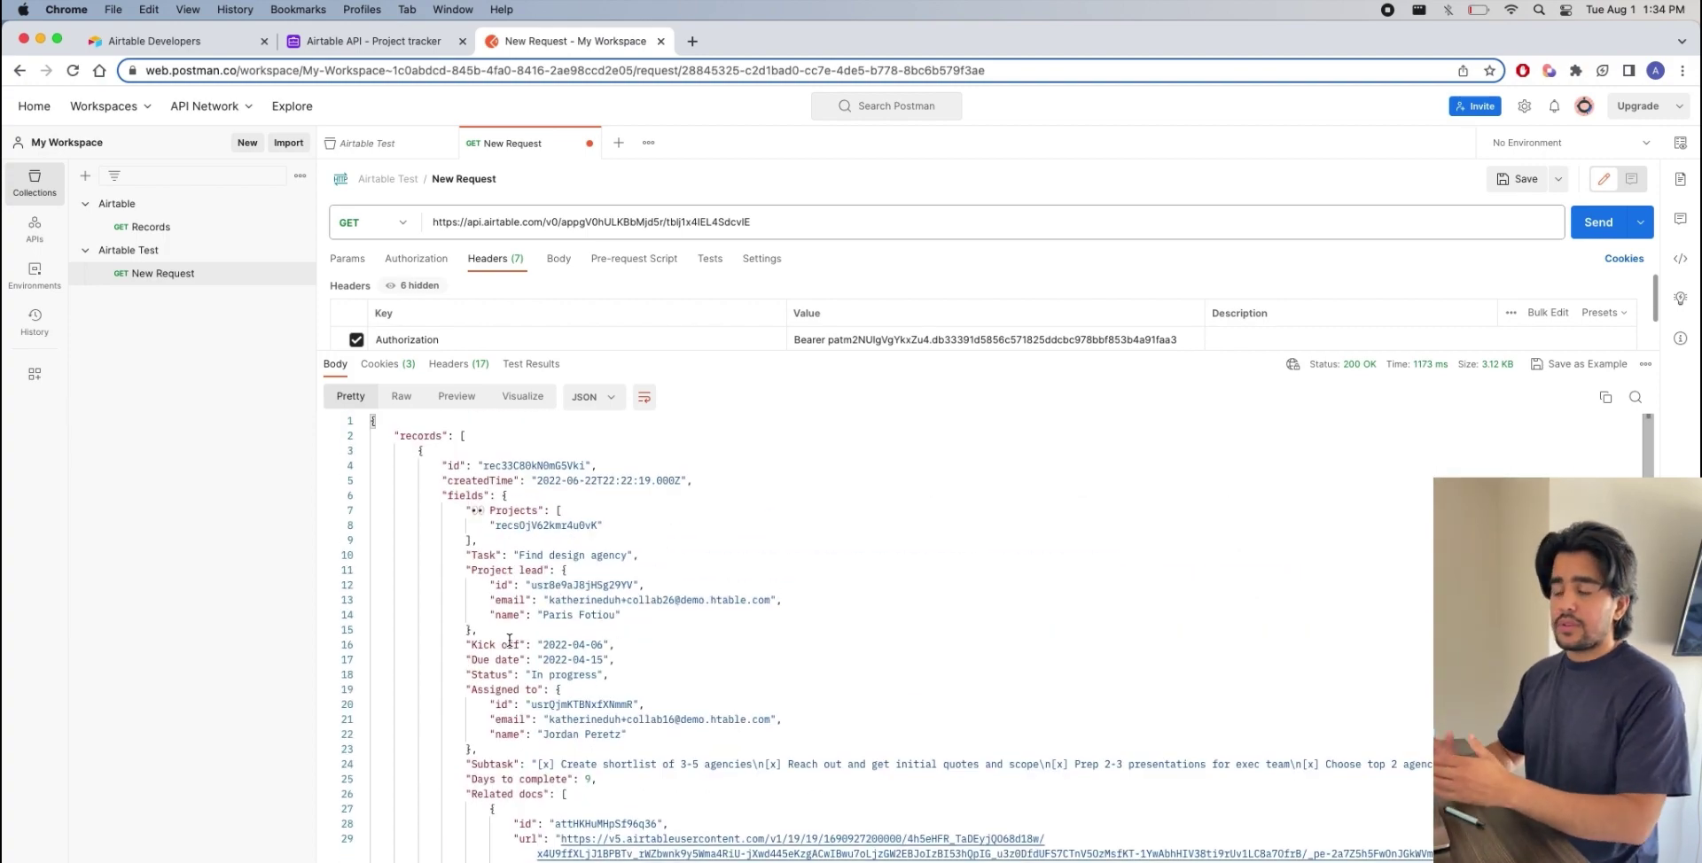
pyautogui.scroll(-10, 510, 640)
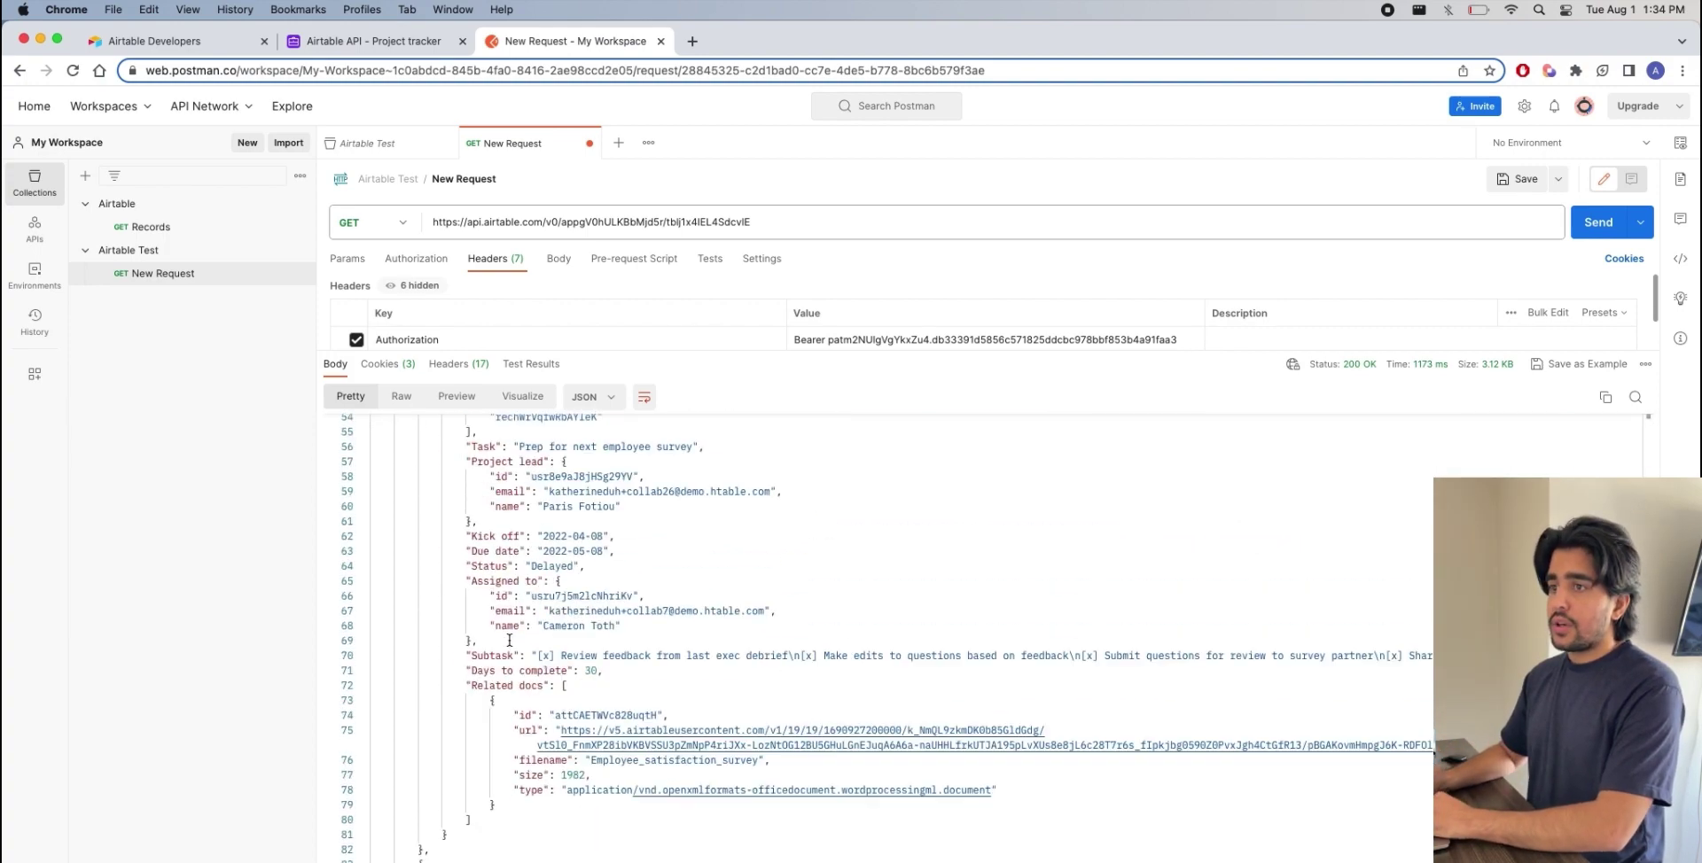
pyautogui.scroll(-20, 509, 640)
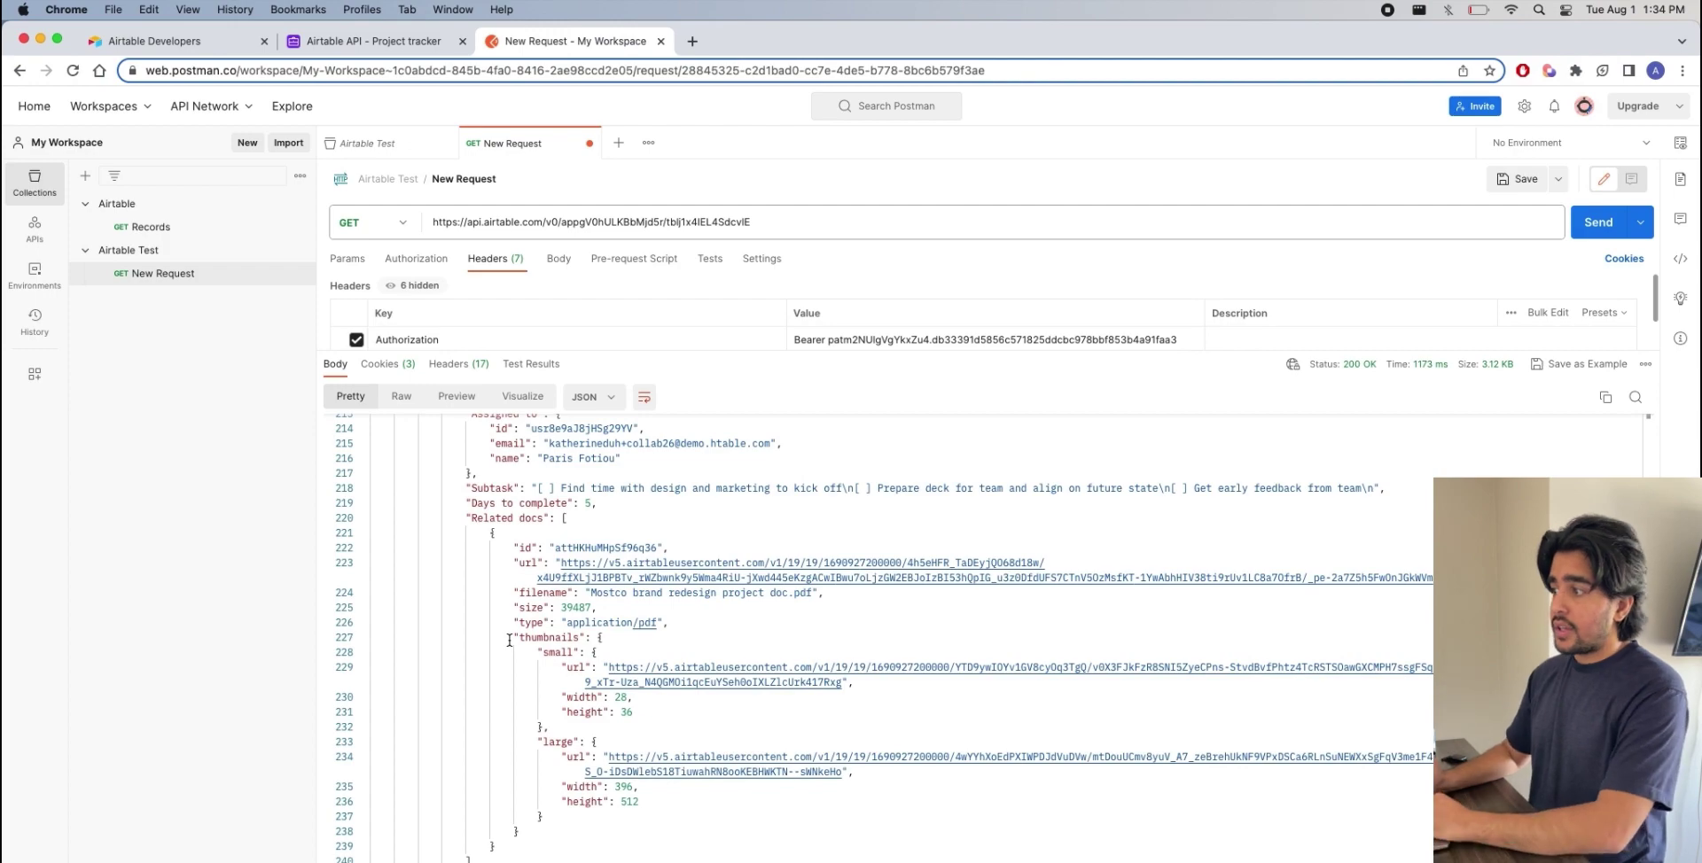
pyautogui.scroll(20, 510, 640)
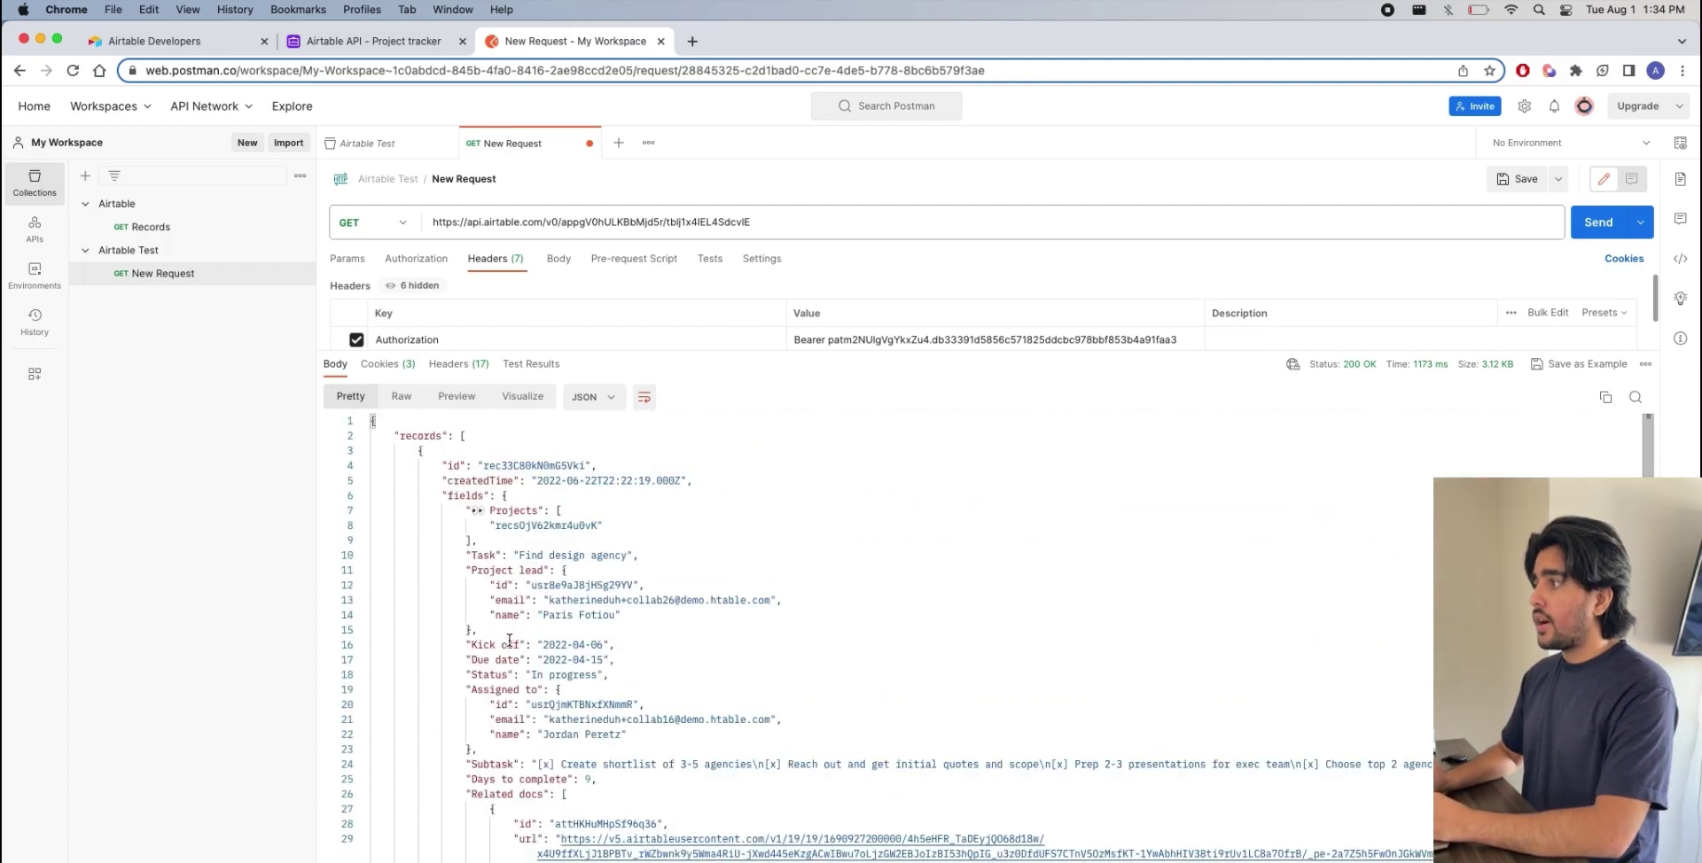
pyautogui.scroll(-10, 523, 630)
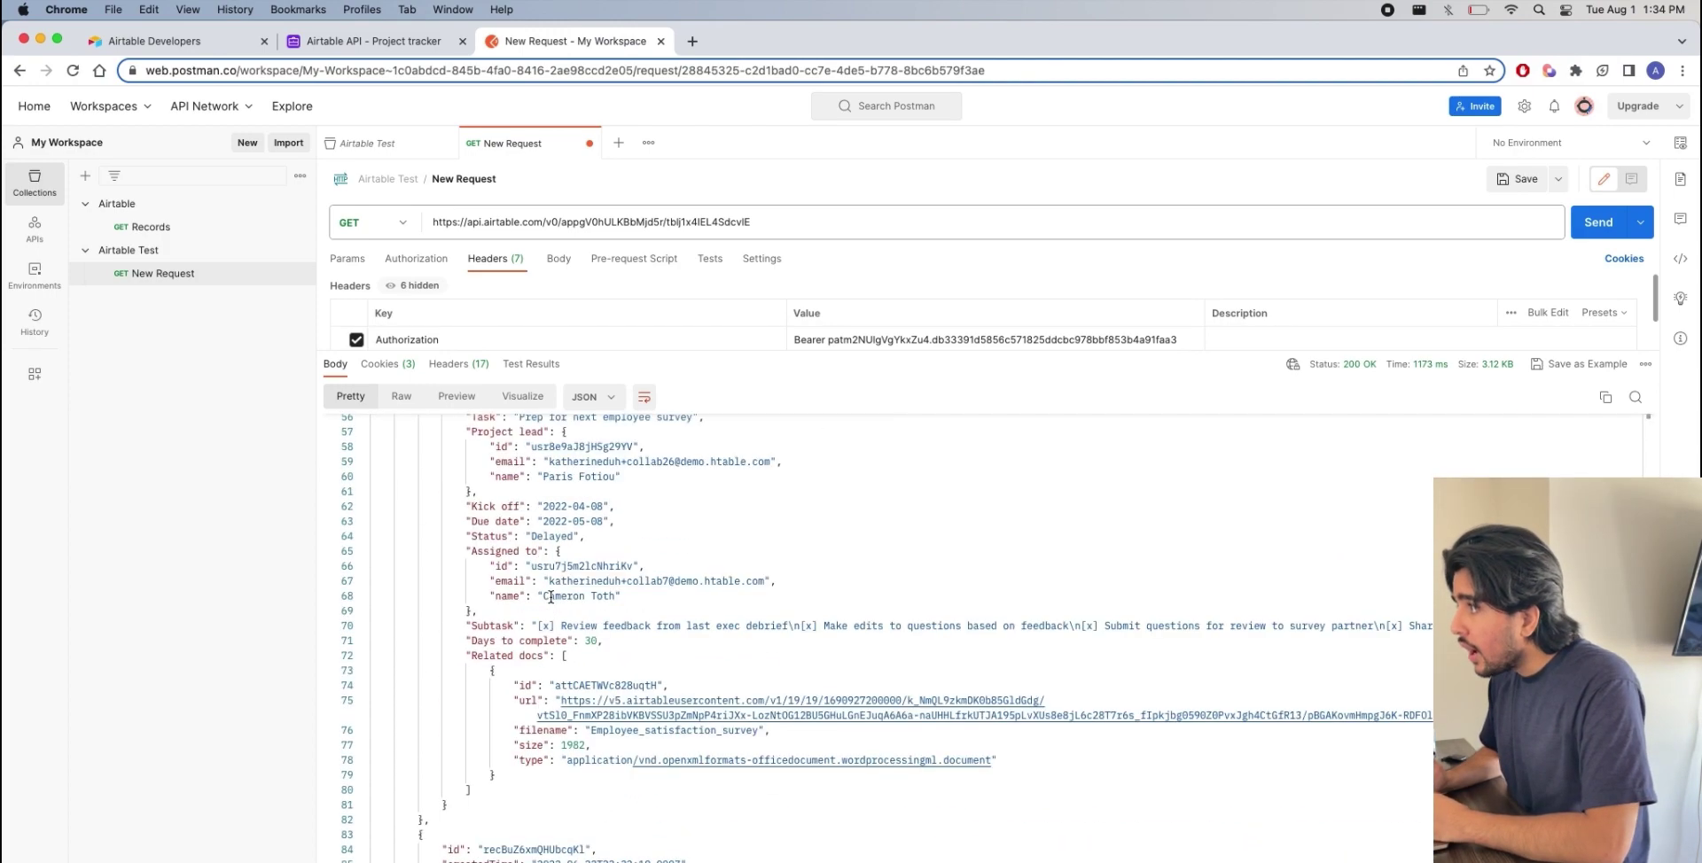
pyautogui.scroll(-20, 551, 598)
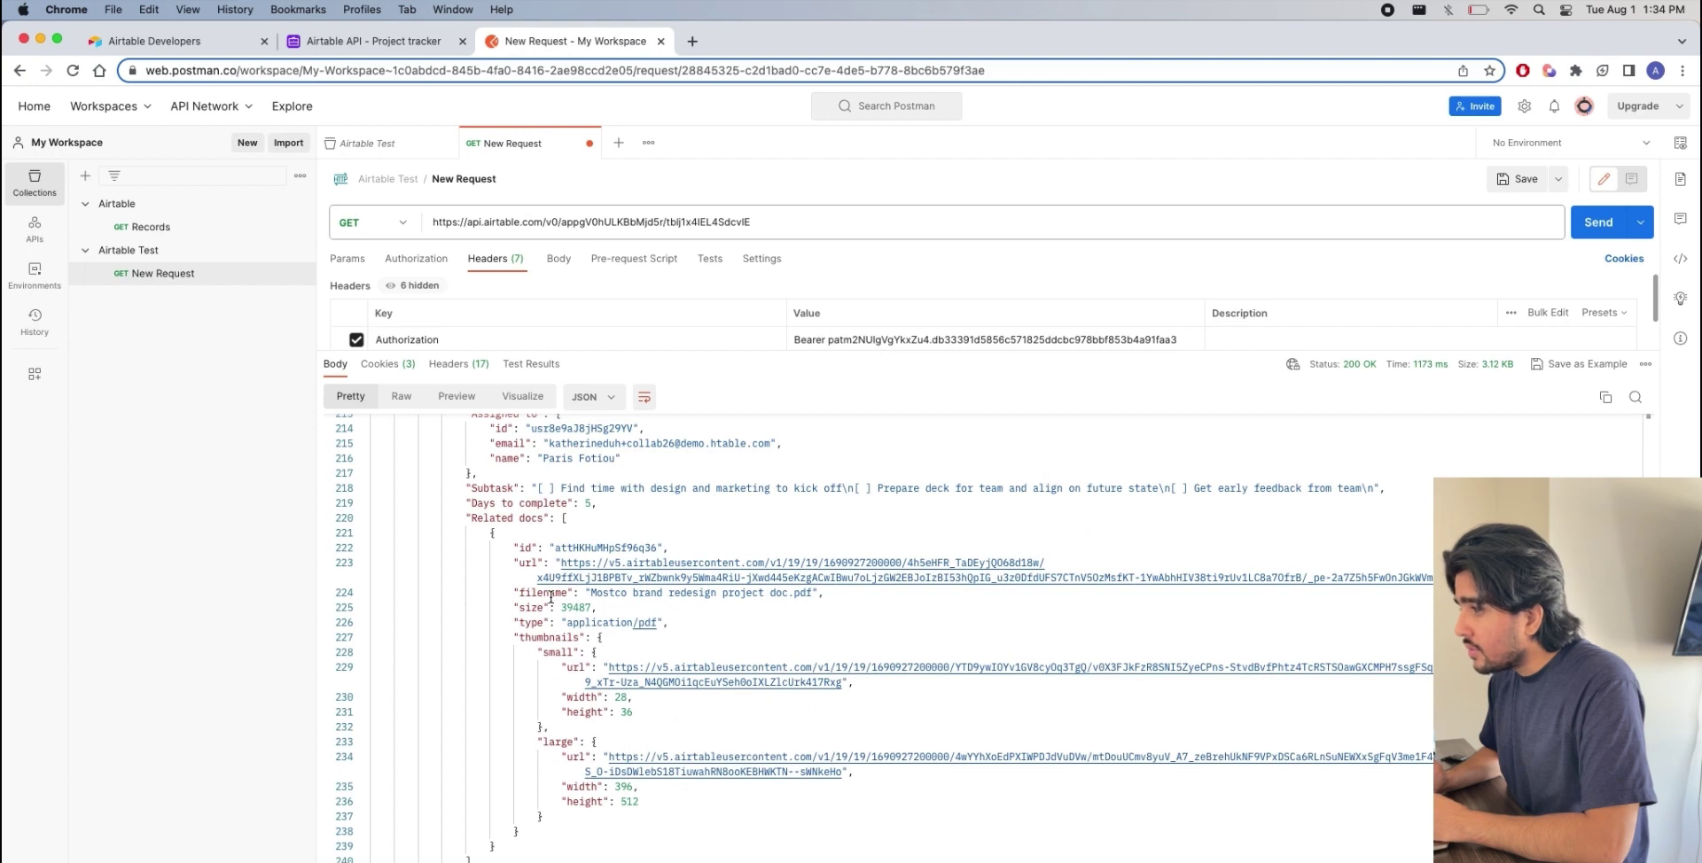